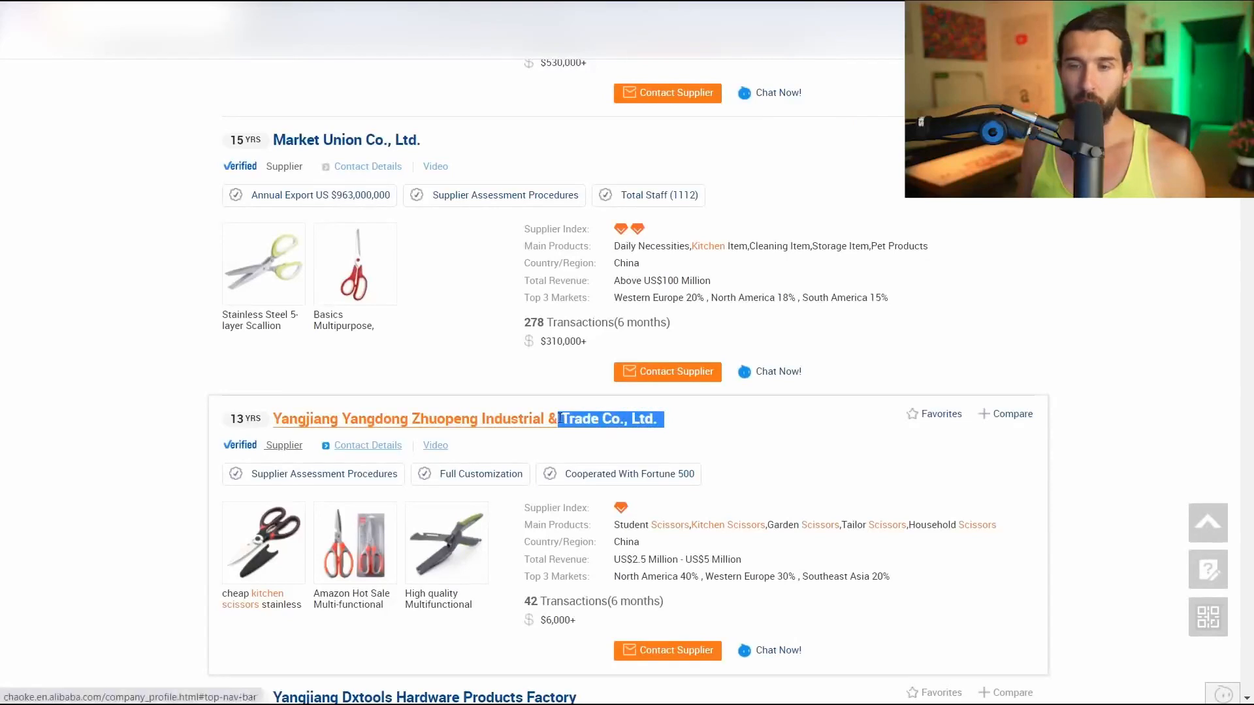
Review the kitchen scissors supplier listings from Yangjiang Yangdong Zhuopeng Industrial & Trade Co., Ltd. back up to the first result
left_click(748, 436)
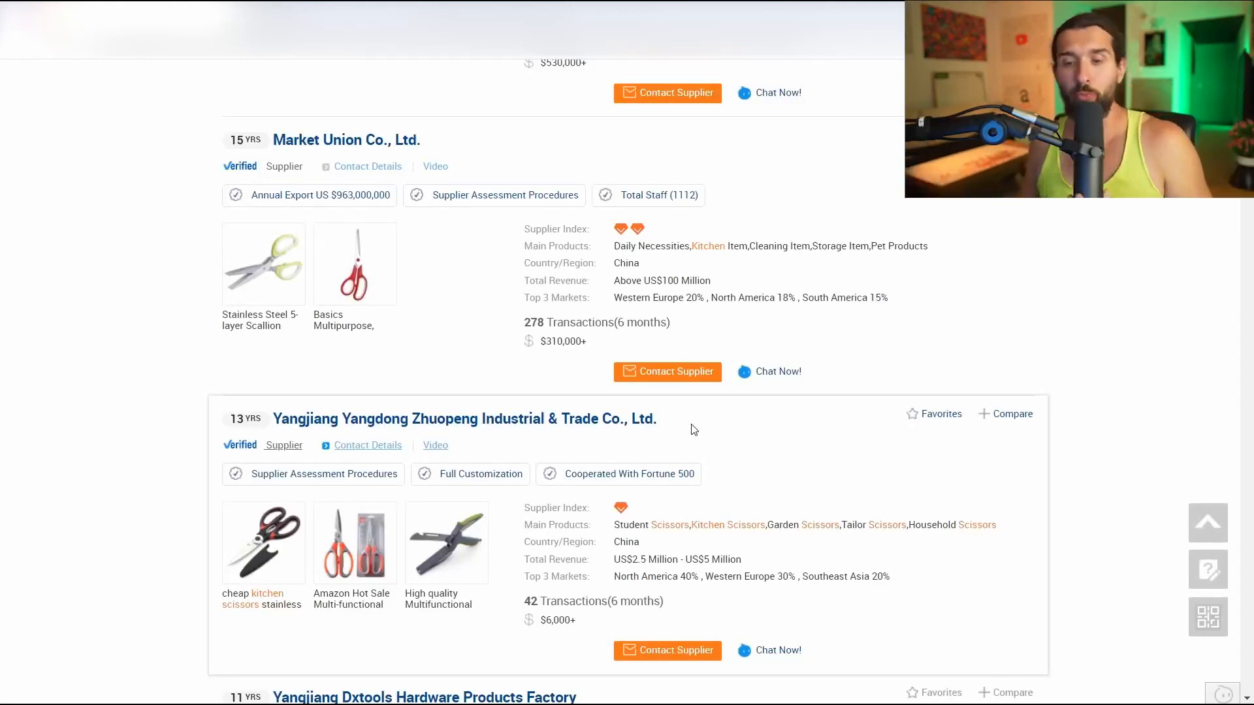
left_click_drag(681, 425, 561, 418)
scroll(683, 411, "up", 7)
scroll(619, 530, "down", 4)
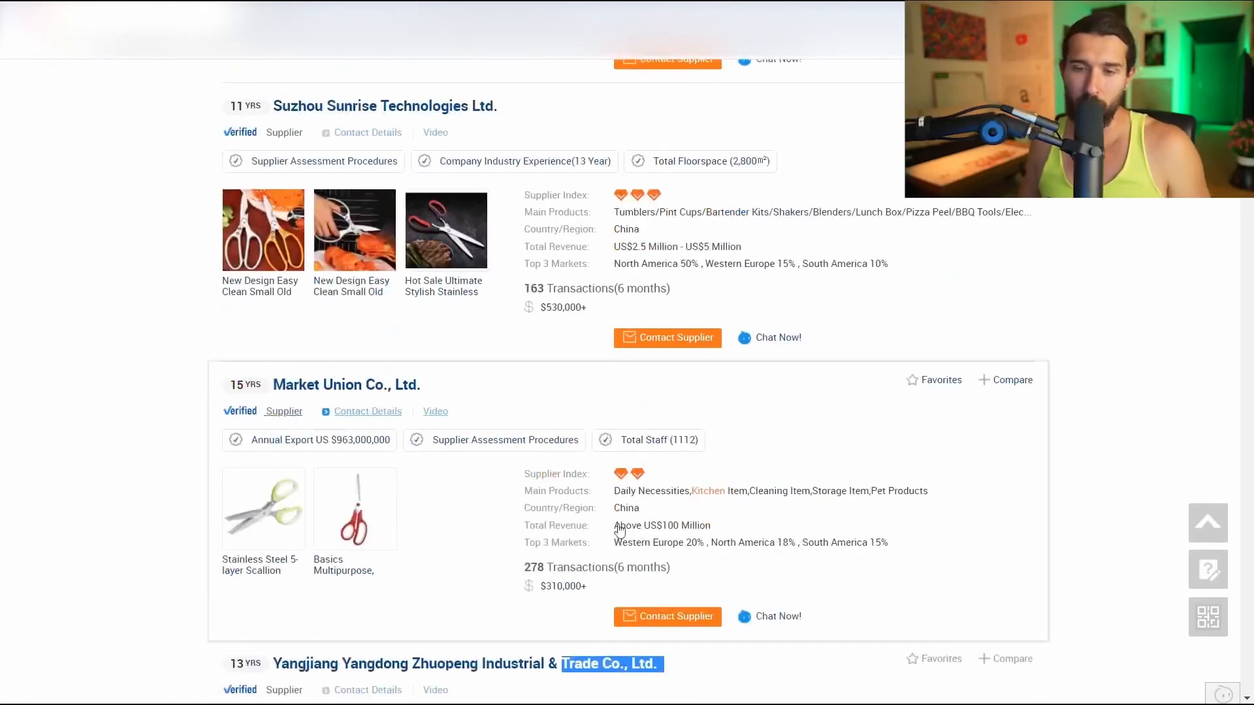
scroll(619, 530, "down", 1)
left_click(738, 595)
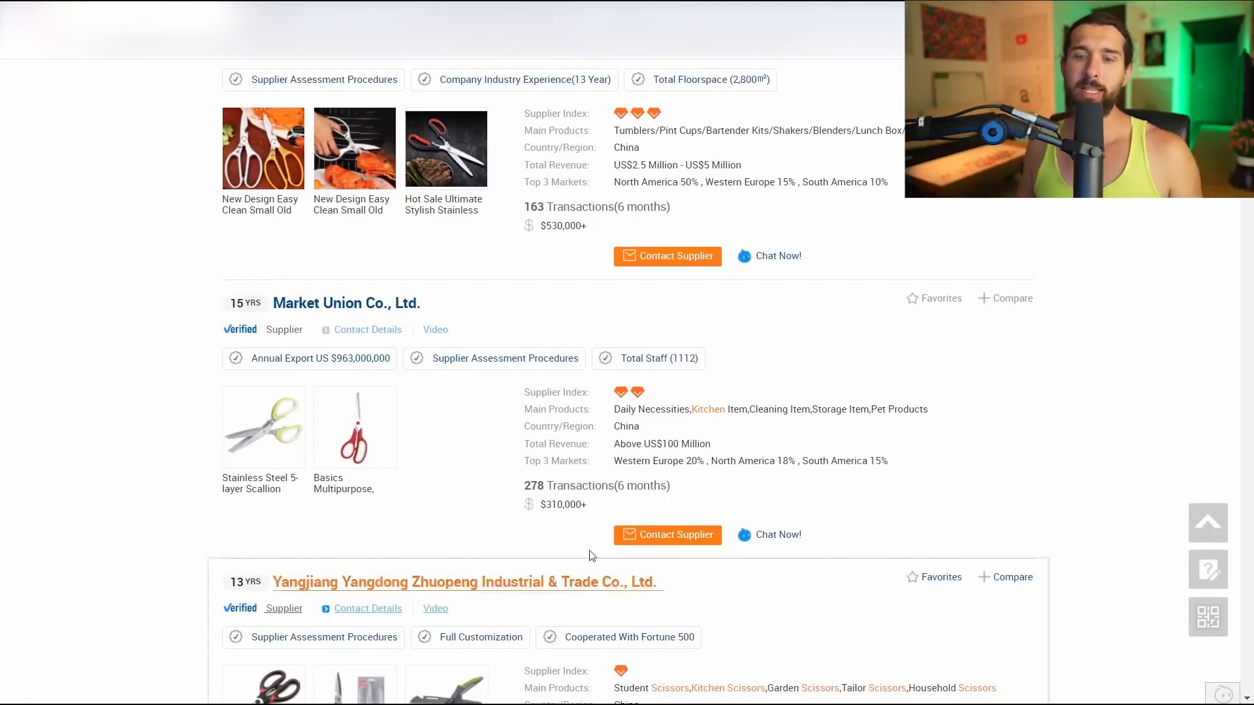
scroll(584, 572, "up", 3)
scroll(476, 520, "up", 9)
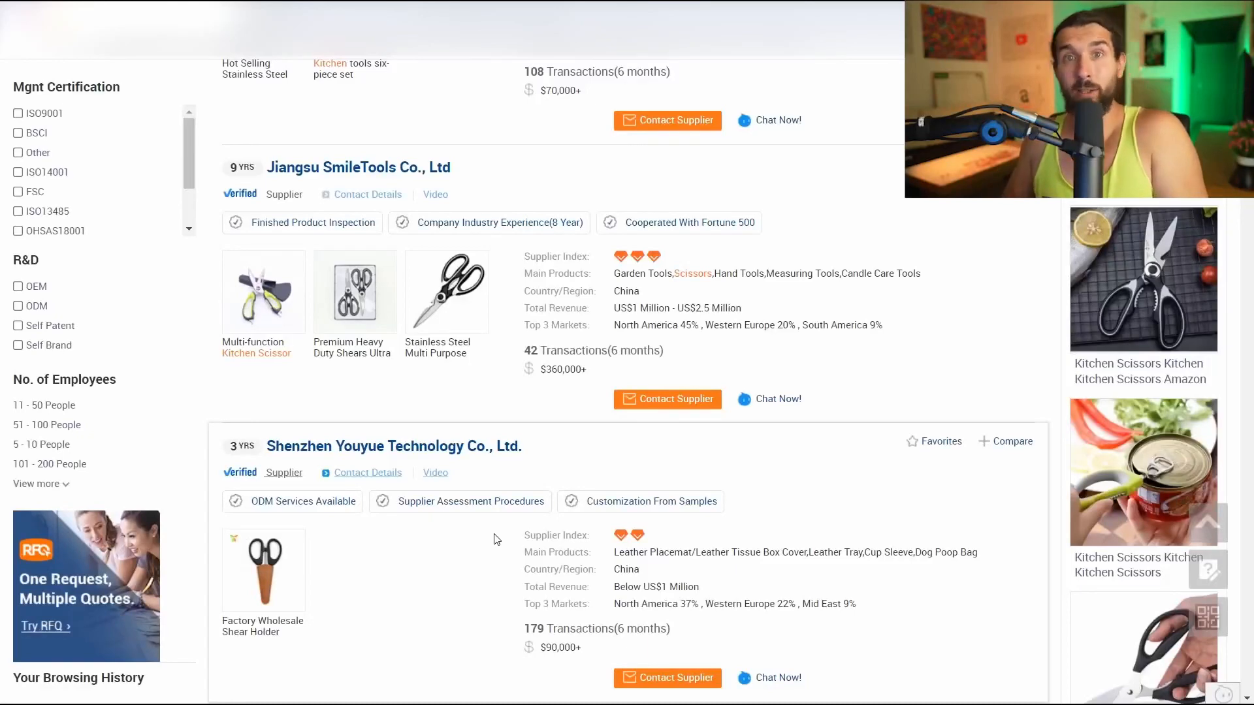
scroll(470, 527, "up", 5)
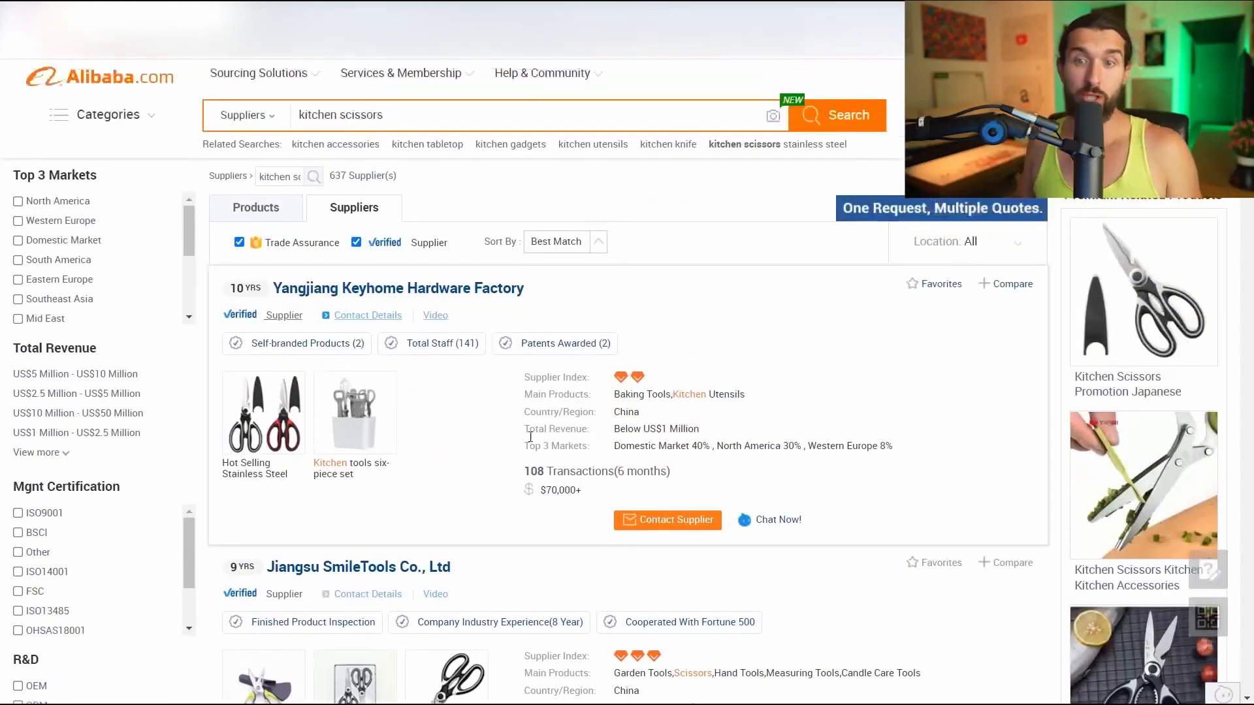
Add the first supplier, Yangjiang Keyhome Hardware Factory, to the favorites and dismiss the confirmation
left_click_drag(532, 297, 342, 276)
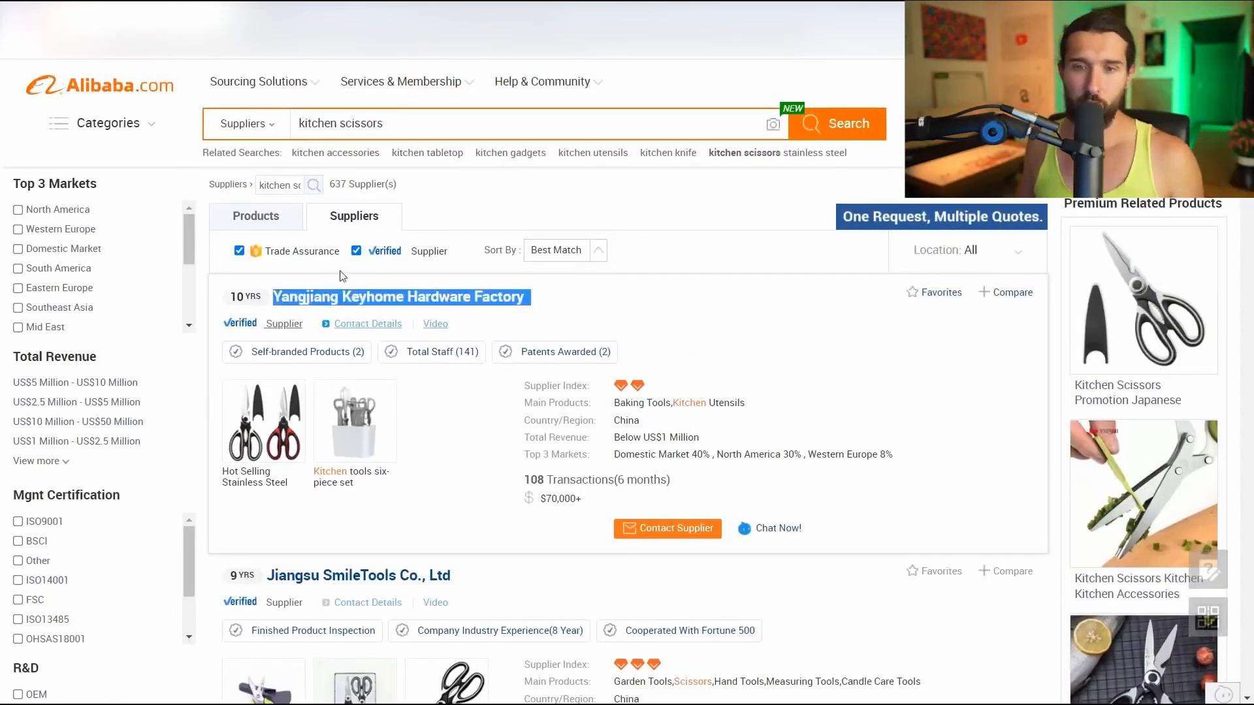
left_click(561, 303)
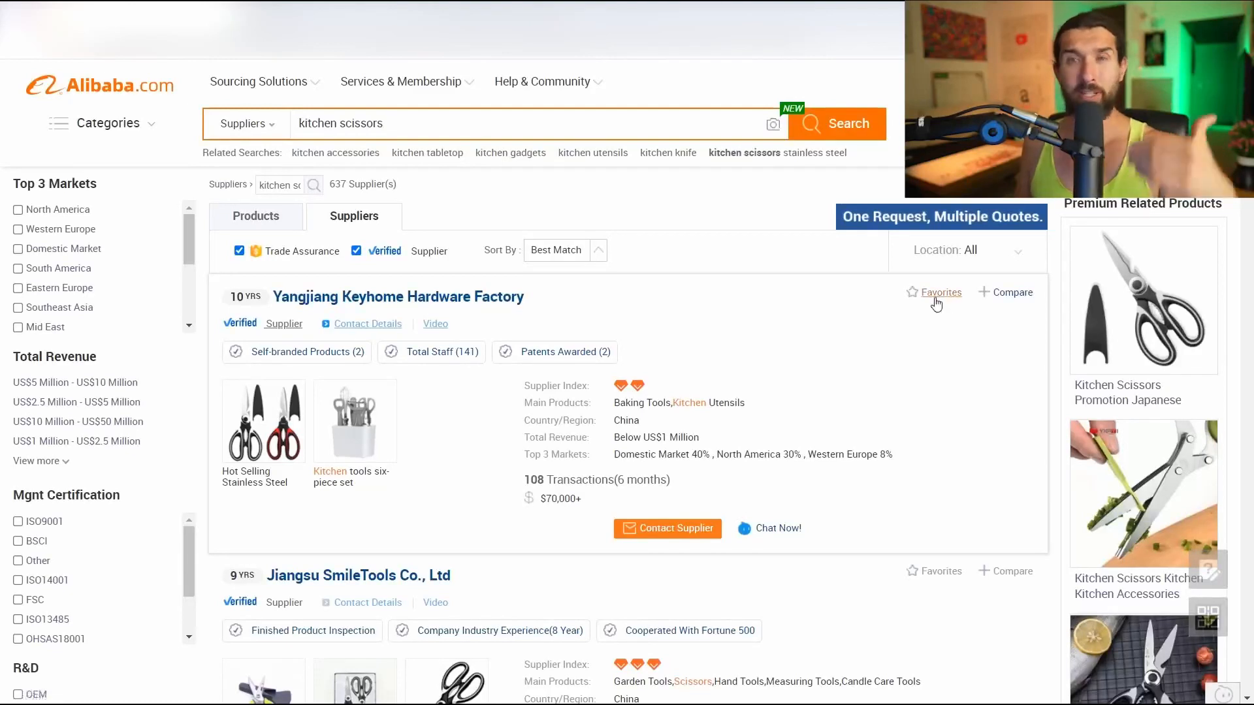
left_click(914, 299)
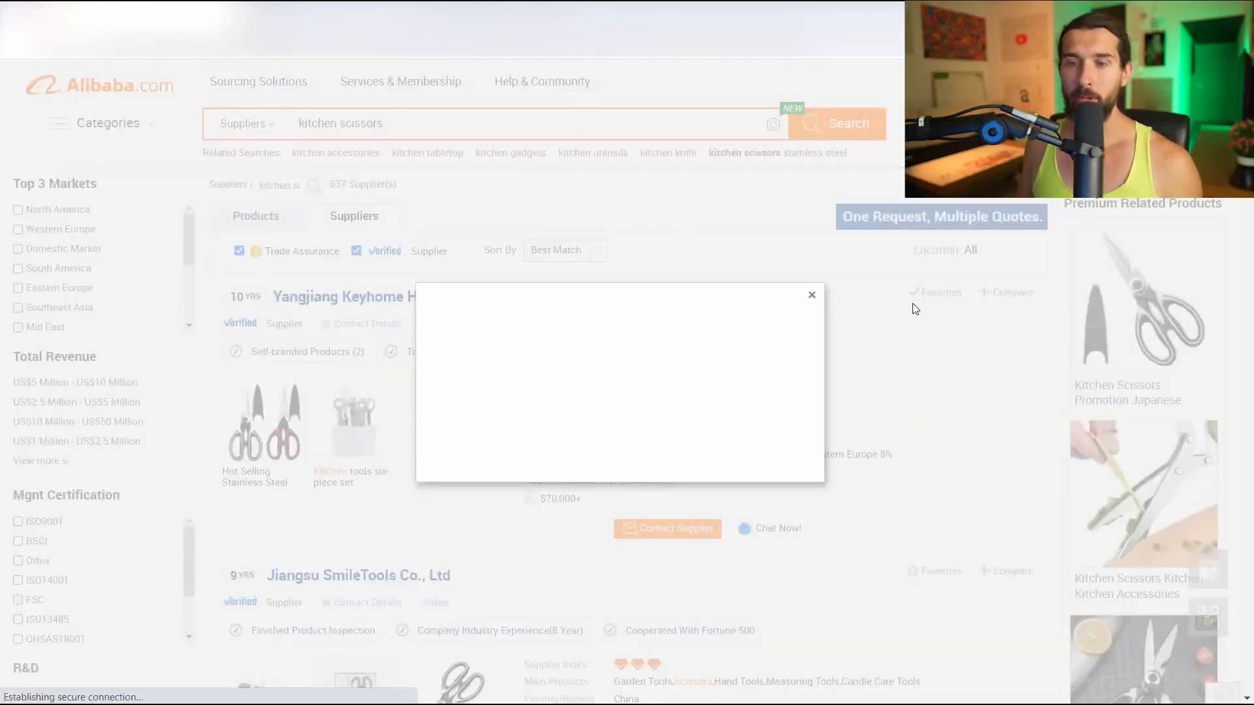
left_click(811, 295)
Add the second supplier, Jiangsu SmileTools Co., Ltd, to the favorites and return to the start of the results
scroll(923, 315, "down", 3)
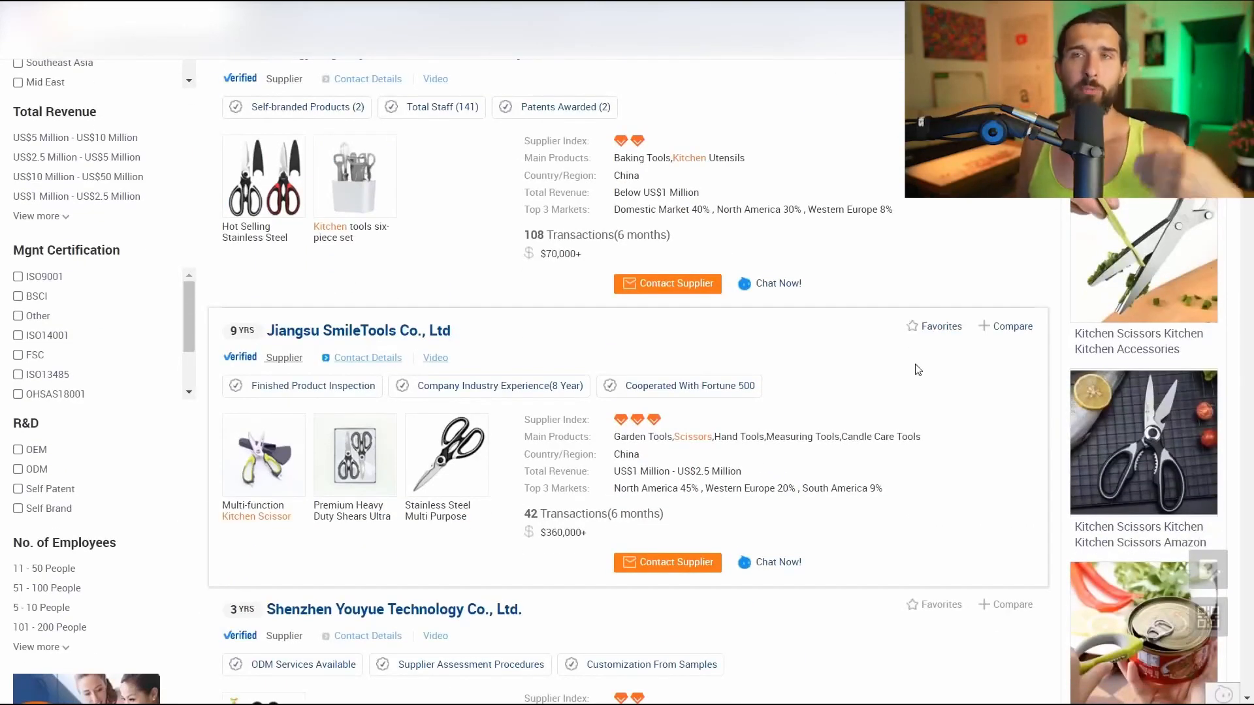
scroll(907, 275, "up", 3)
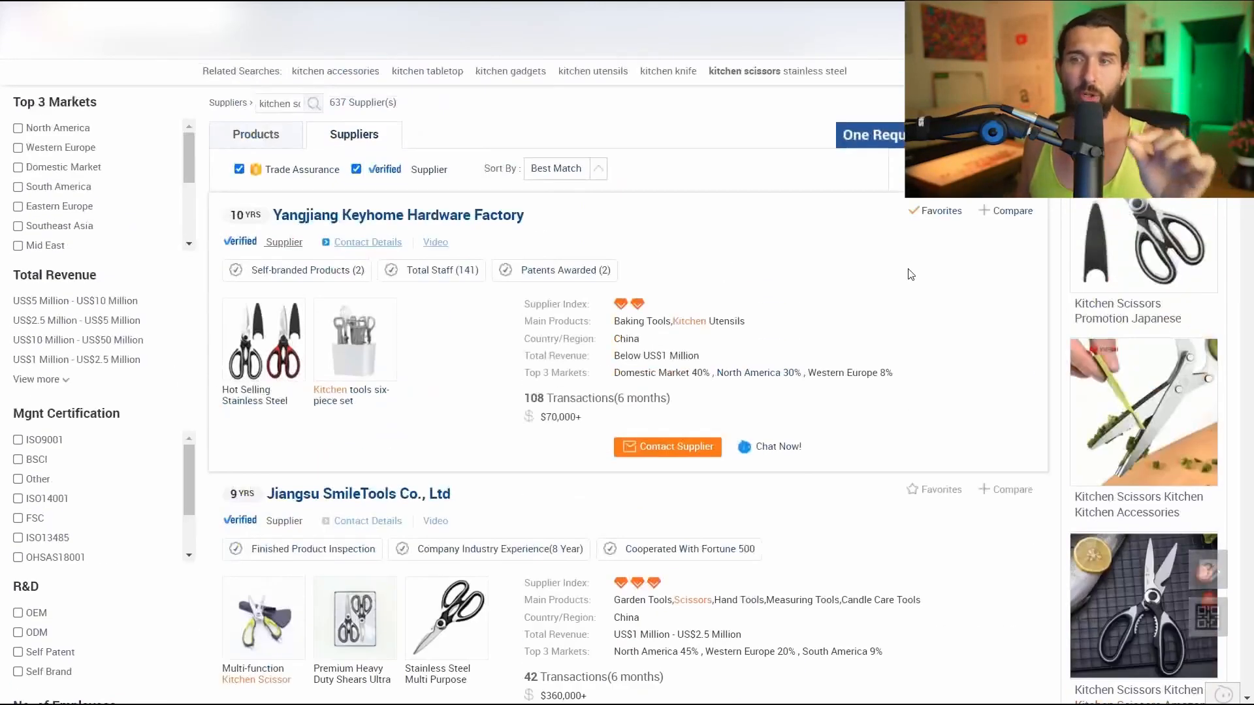
scroll(914, 313, "down", 2)
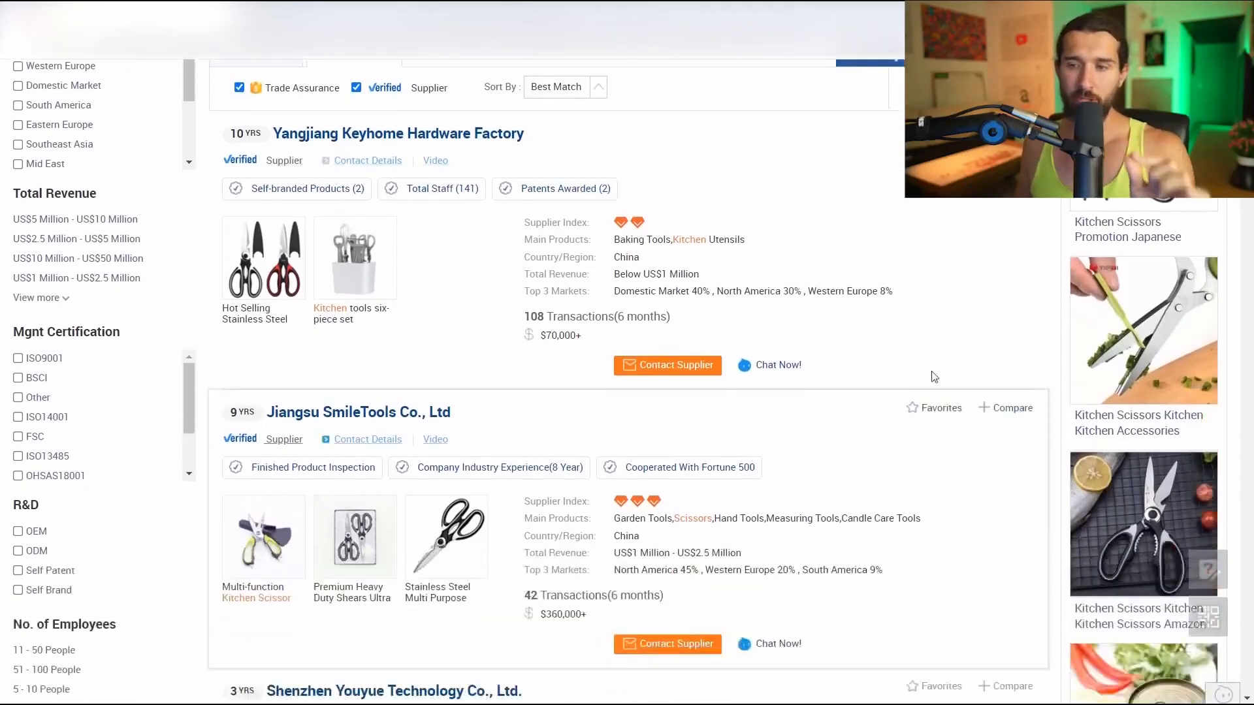
left_click(939, 408)
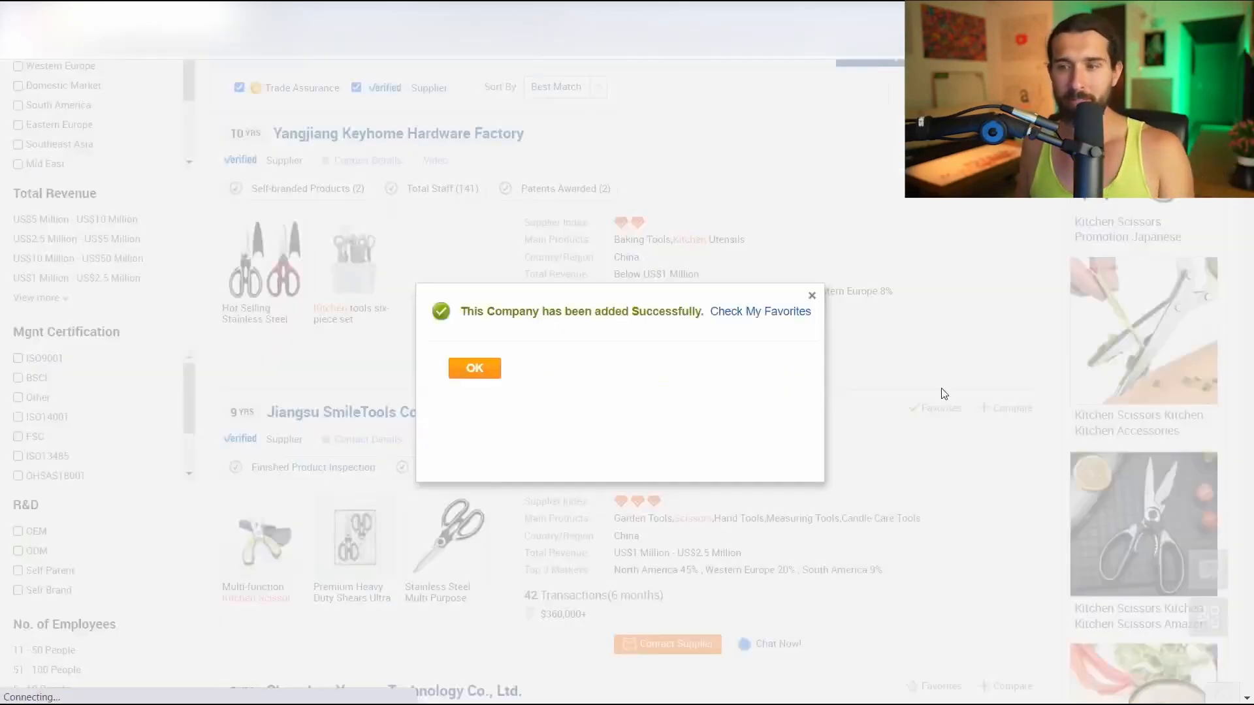
scroll(940, 431, "up", 2)
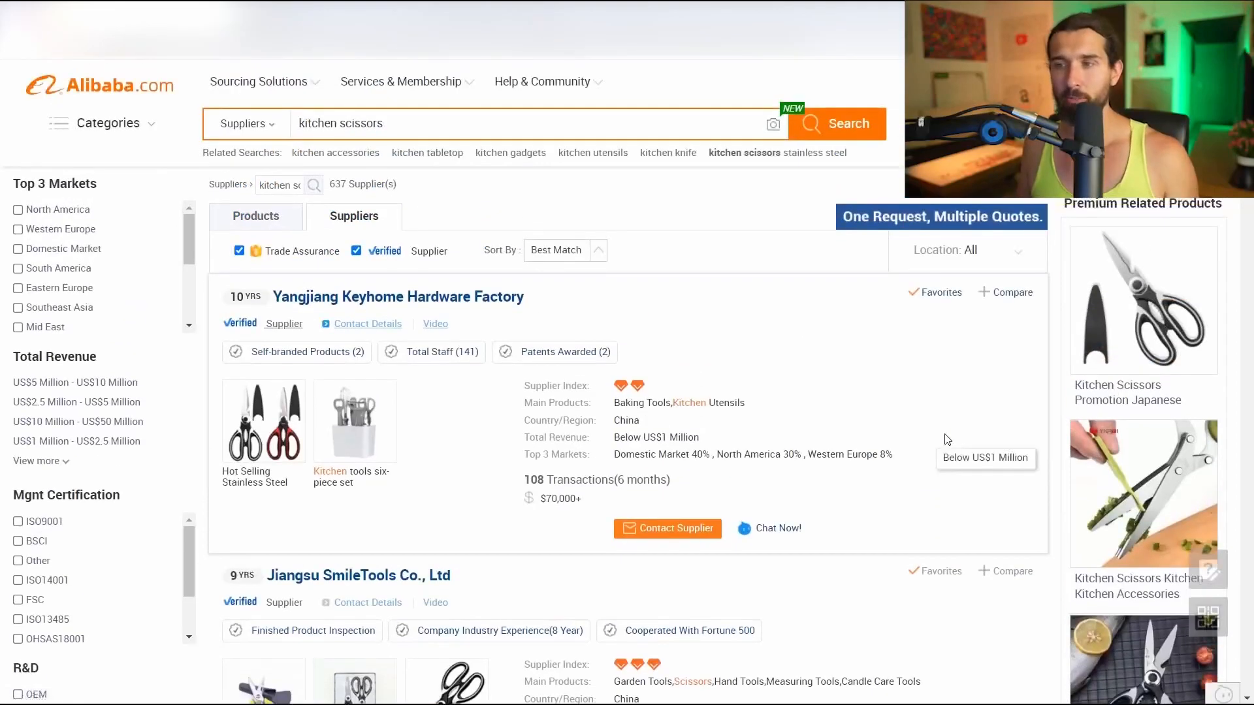
mouse_move(1146, 128)
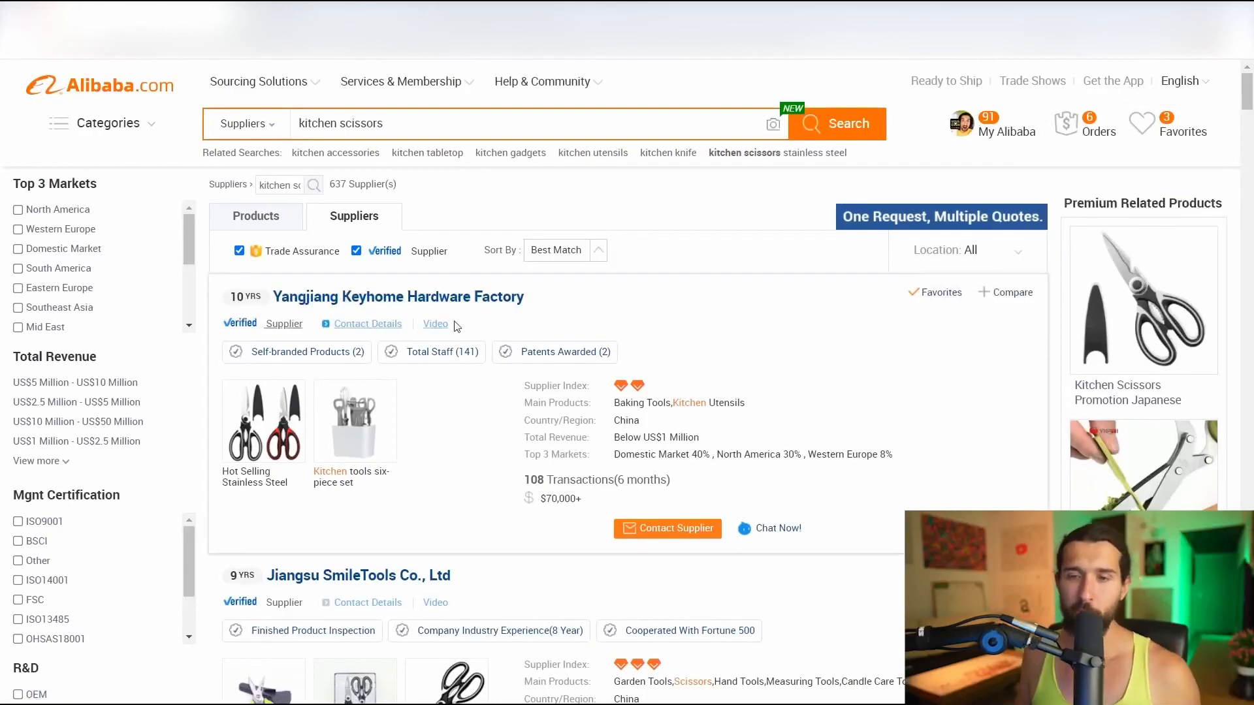
Open the contact details of Yangjiang Keyhome Hardware Factory and check its telephone, mobile phone and fax entries
scroll(432, 293, "down", 1)
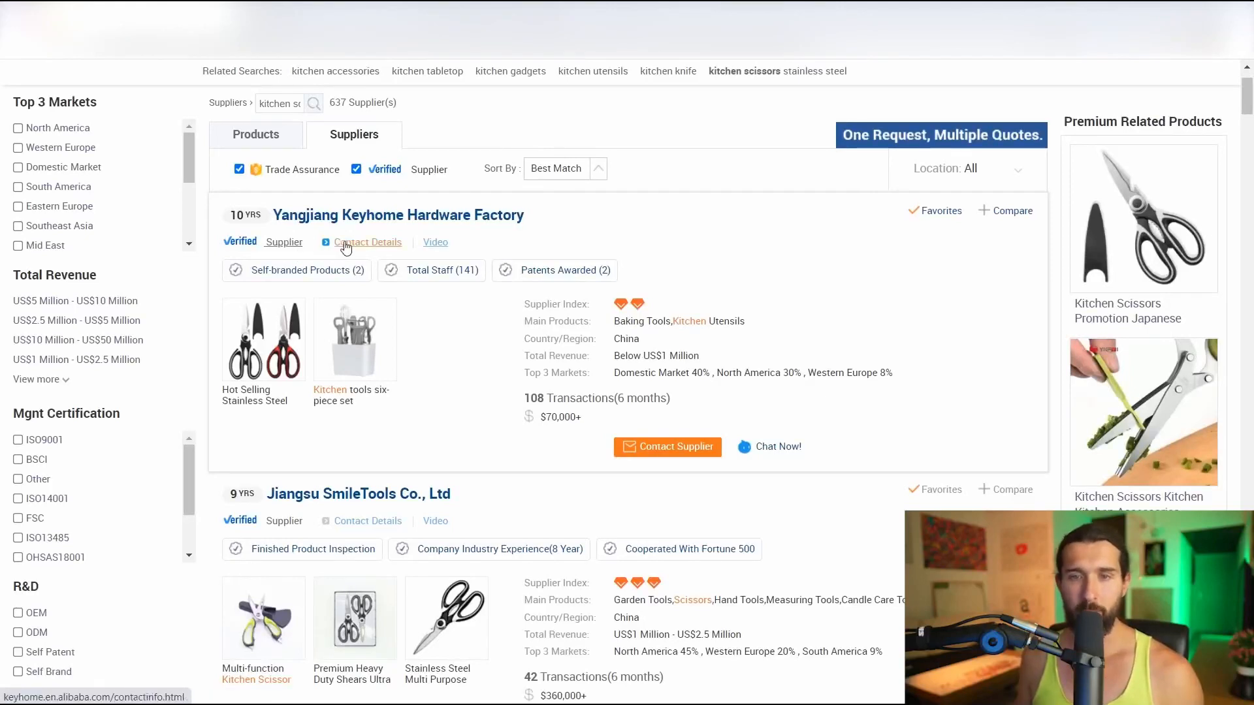
left_click(356, 247)
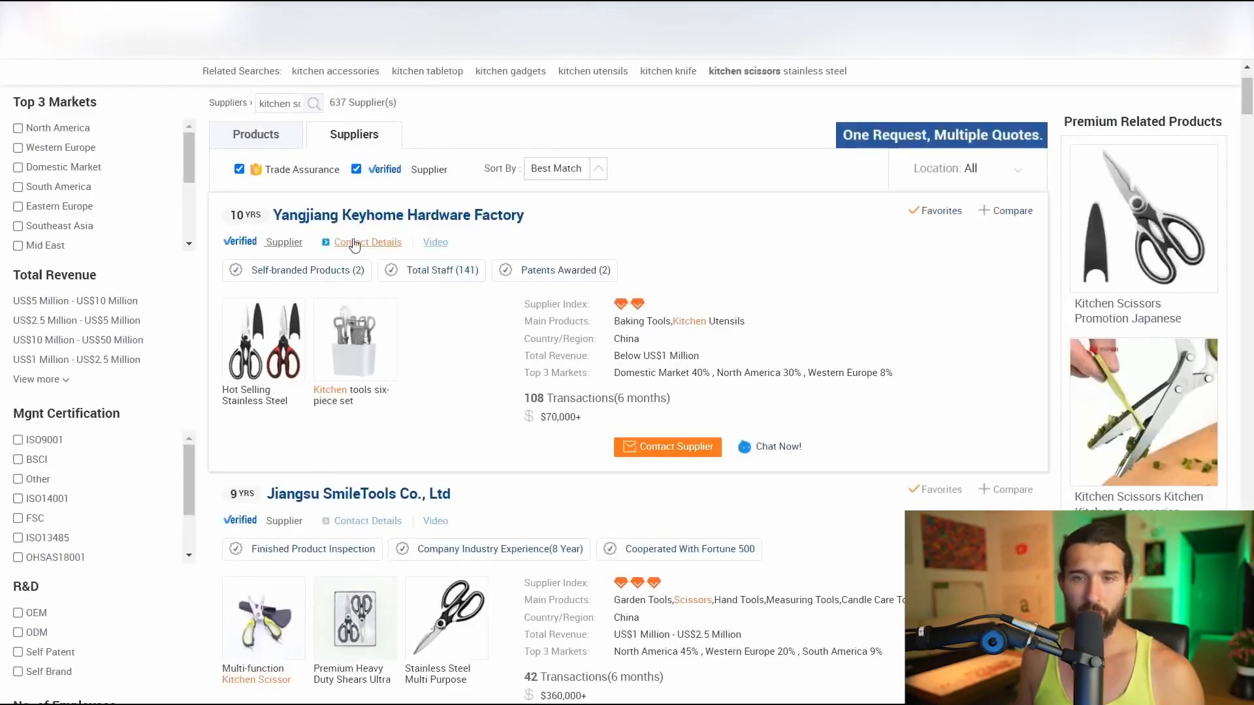
left_click(356, 247)
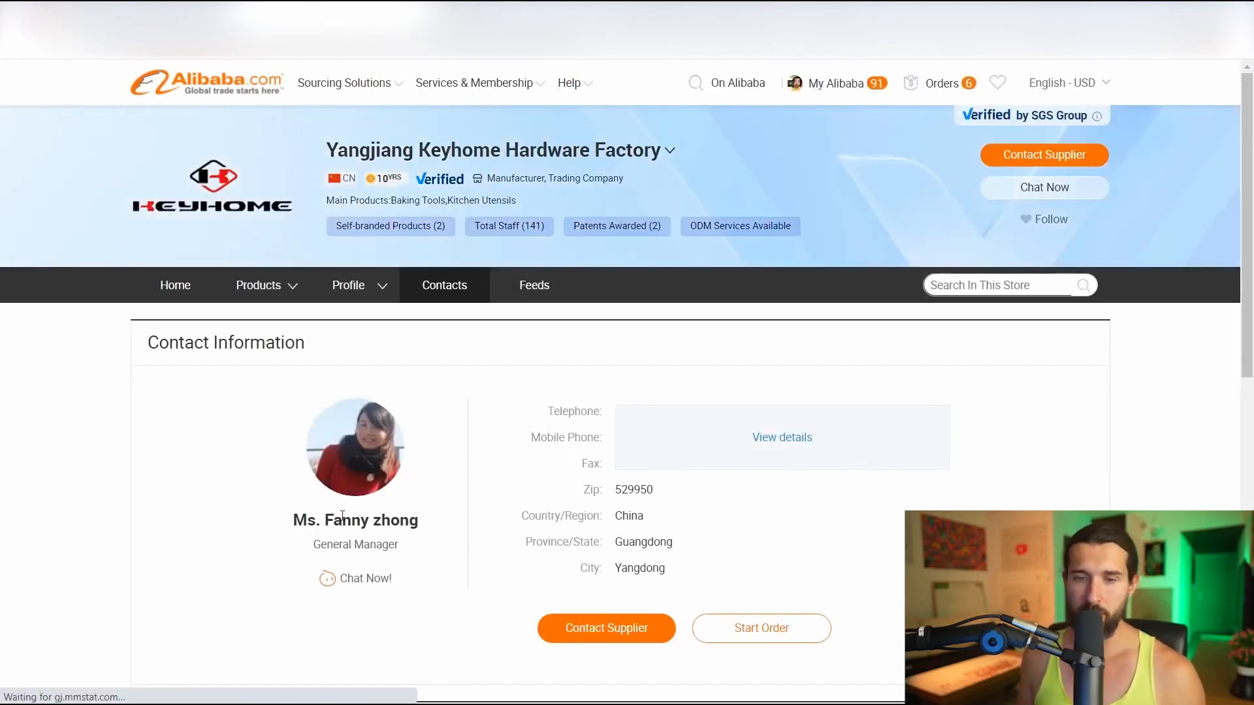
scroll(599, 450, "down", 1)
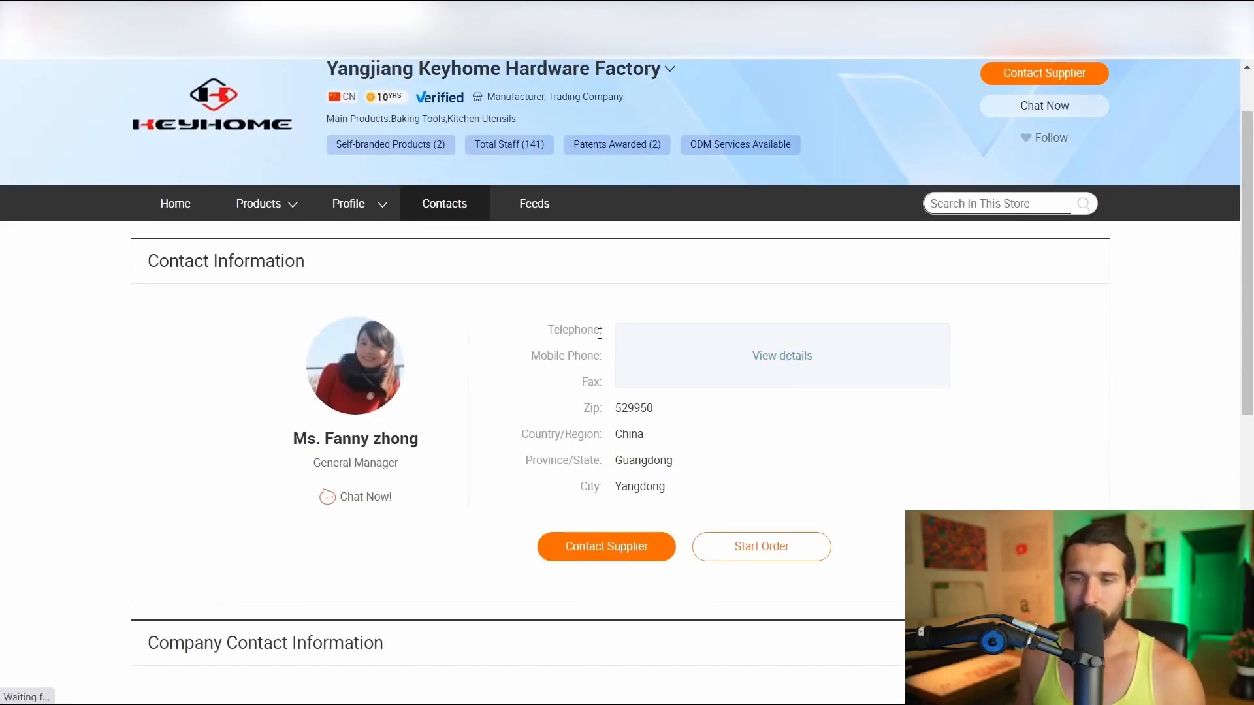
left_click_drag(599, 330, 558, 355)
left_click(598, 379)
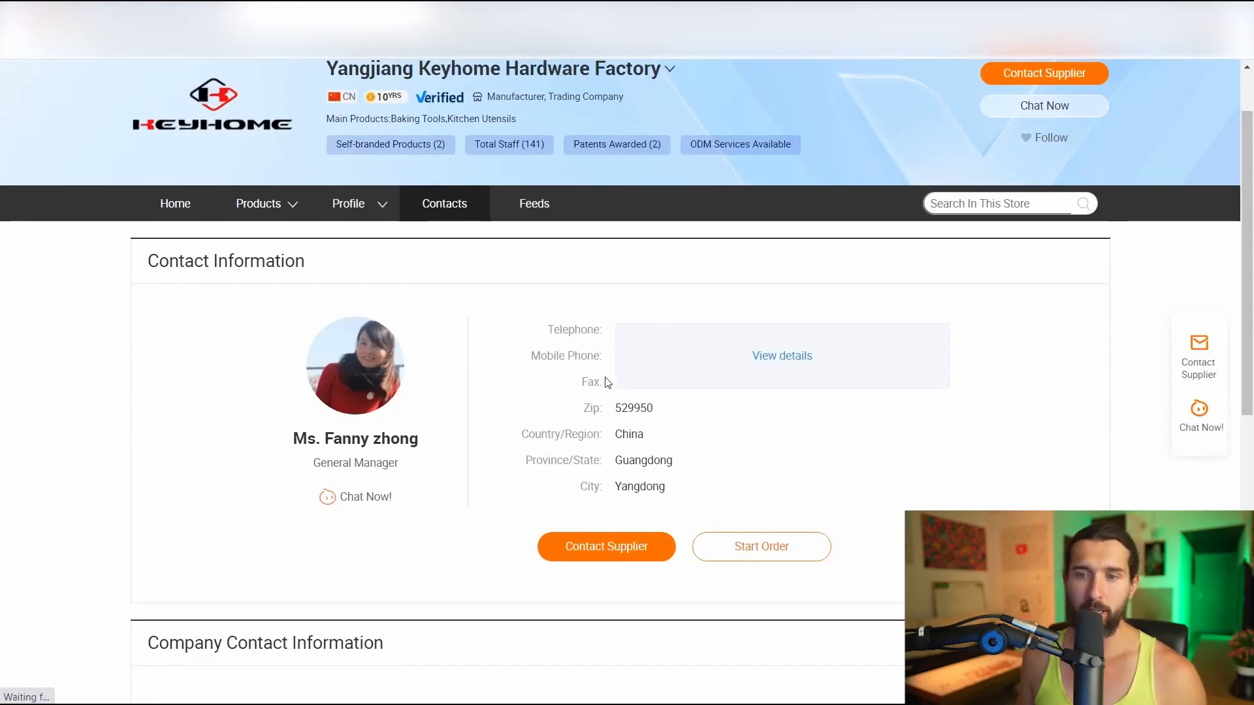
Examine the company name and operational address in the company contact information, including their verification marks
scroll(632, 438, "down", 5)
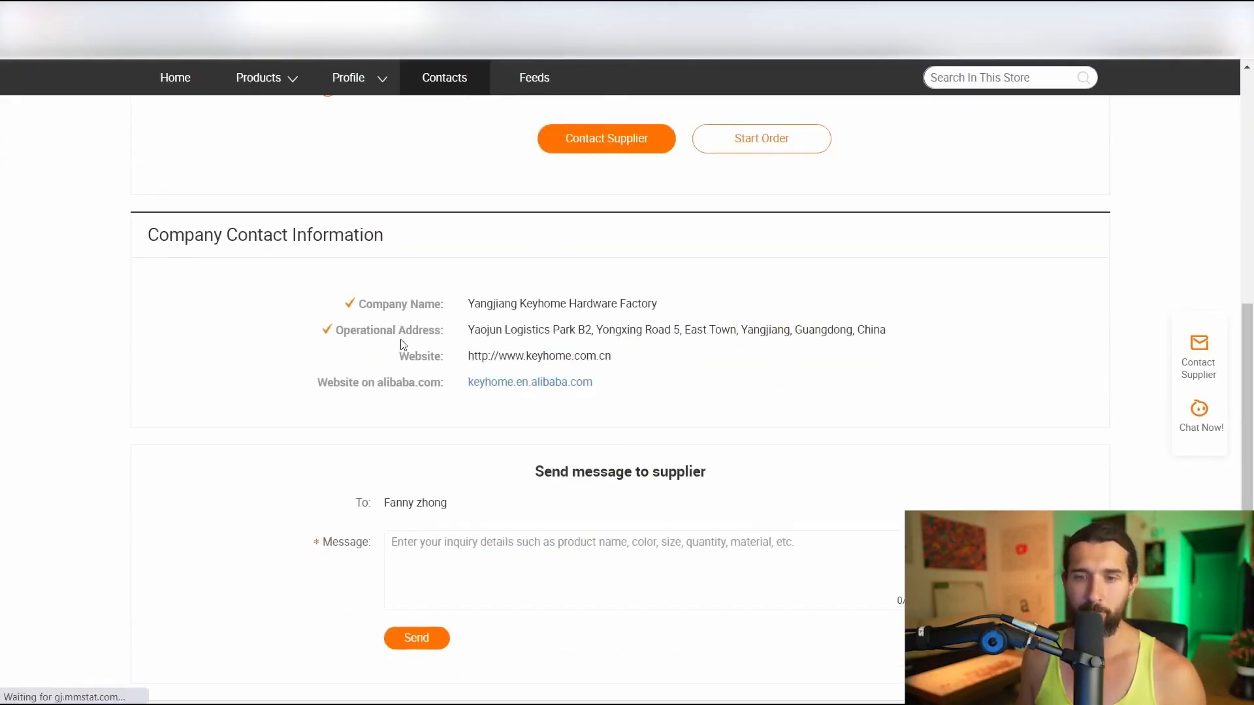
left_click_drag(464, 304, 707, 322)
left_click(708, 322)
left_click_drag(896, 327, 360, 337)
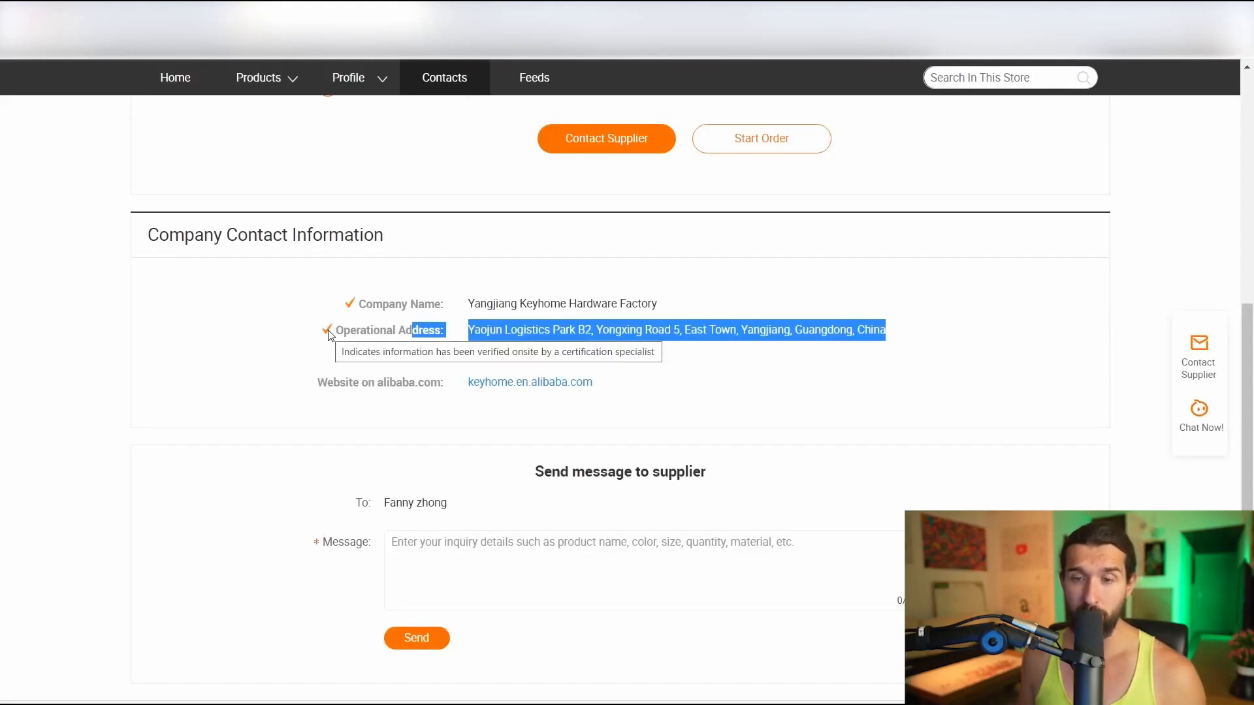
left_click(346, 318)
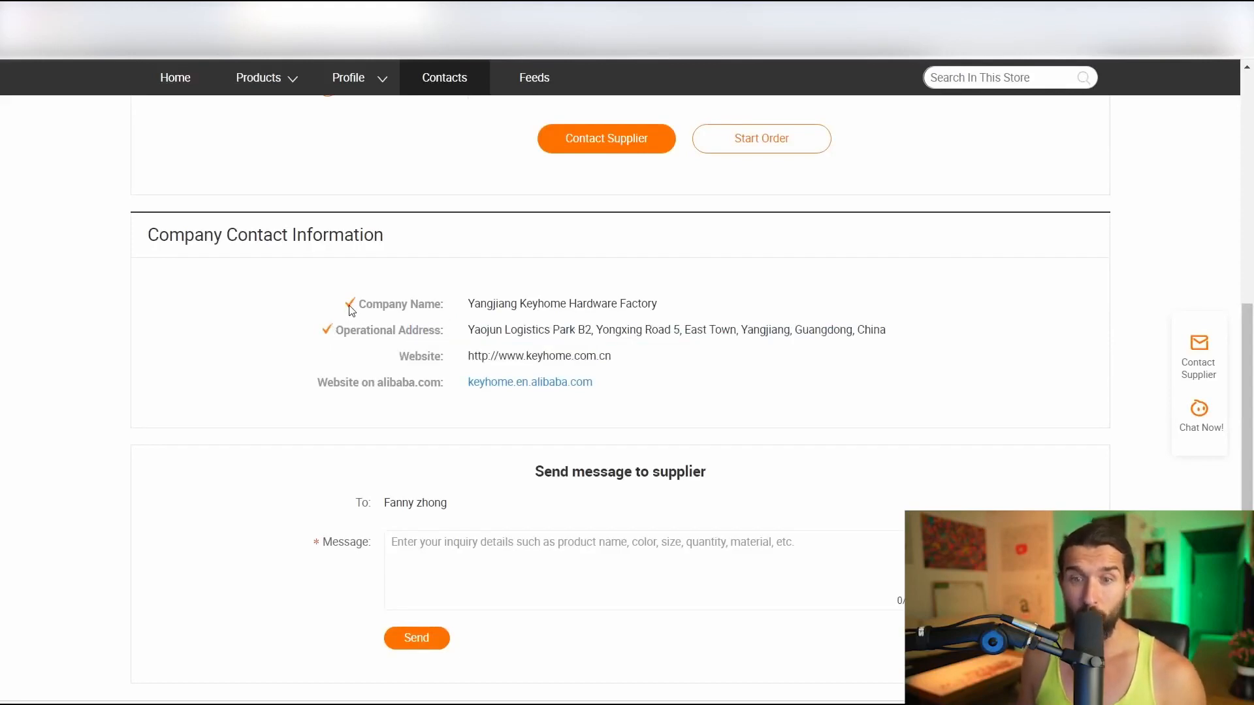
Check the supplier's business type and main products in the company header
scroll(667, 237, "up", 7)
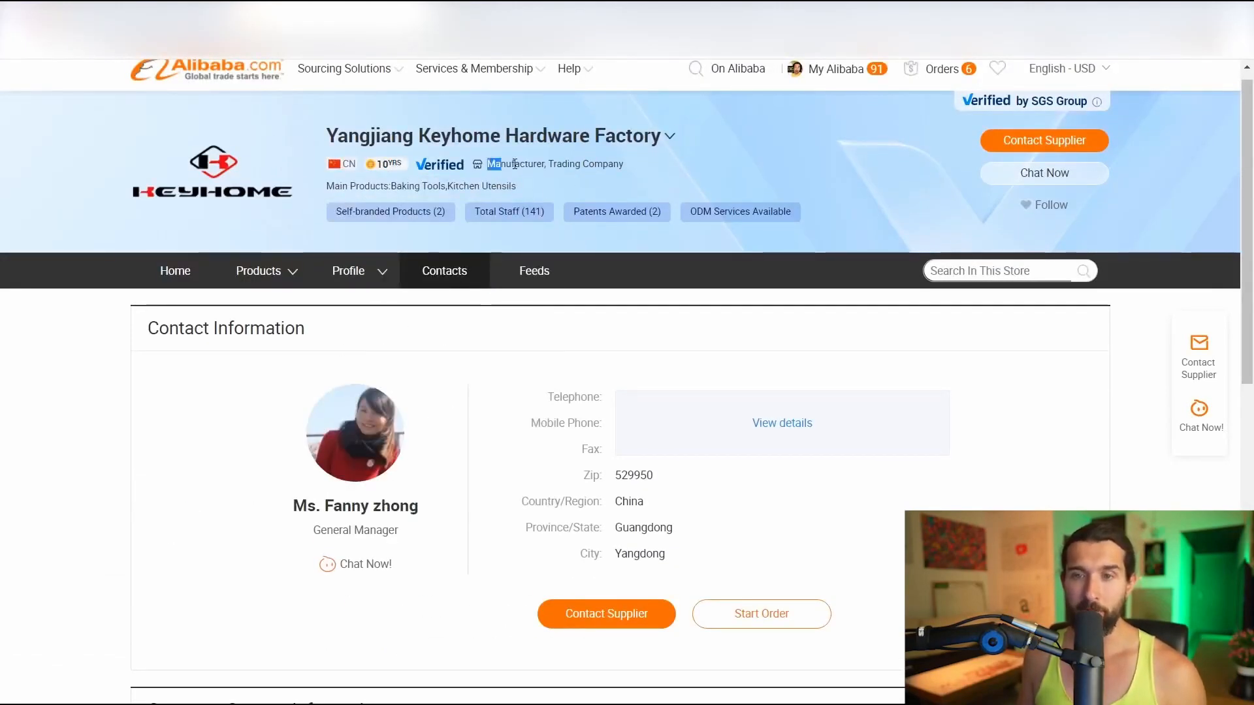
left_click(552, 170)
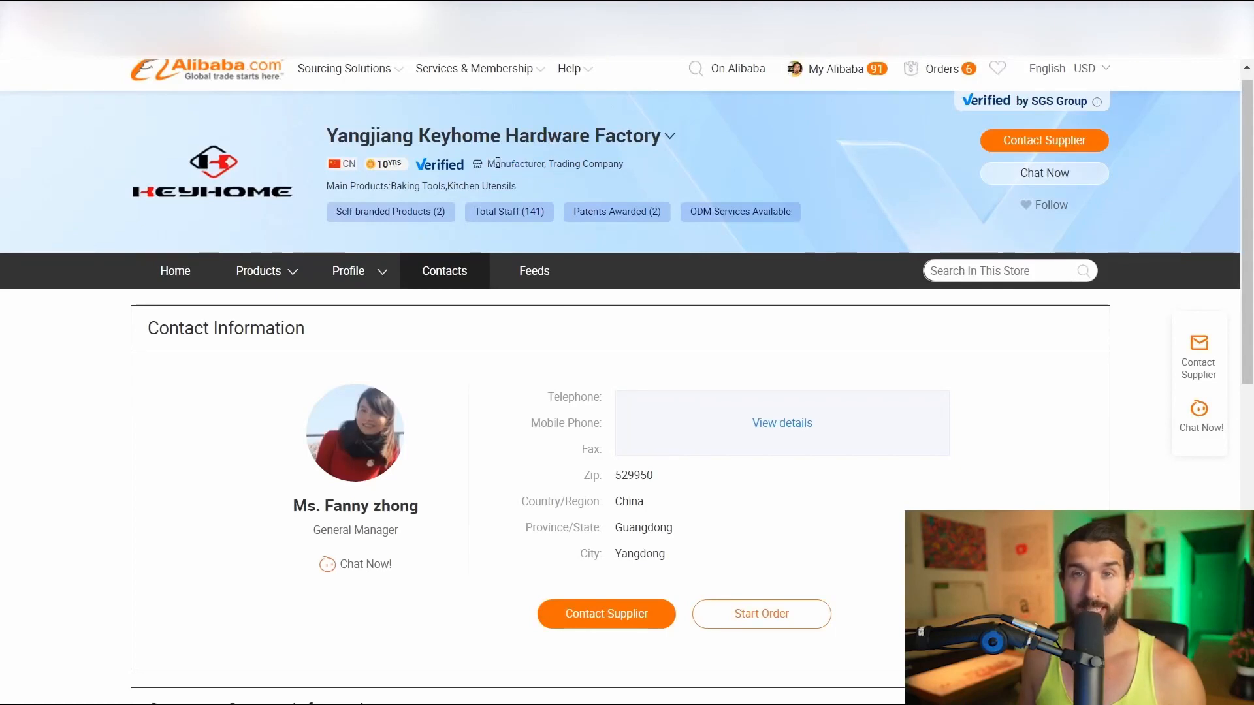
left_click_drag(548, 164, 621, 165)
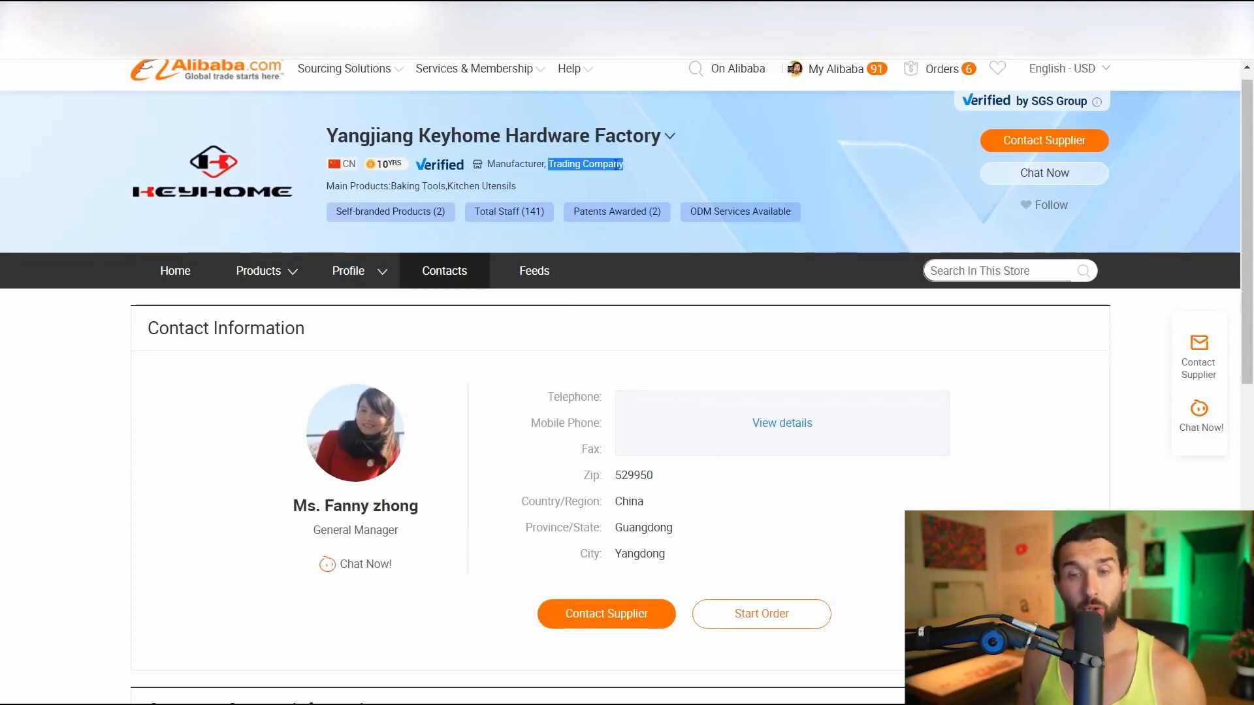
left_click(616, 164)
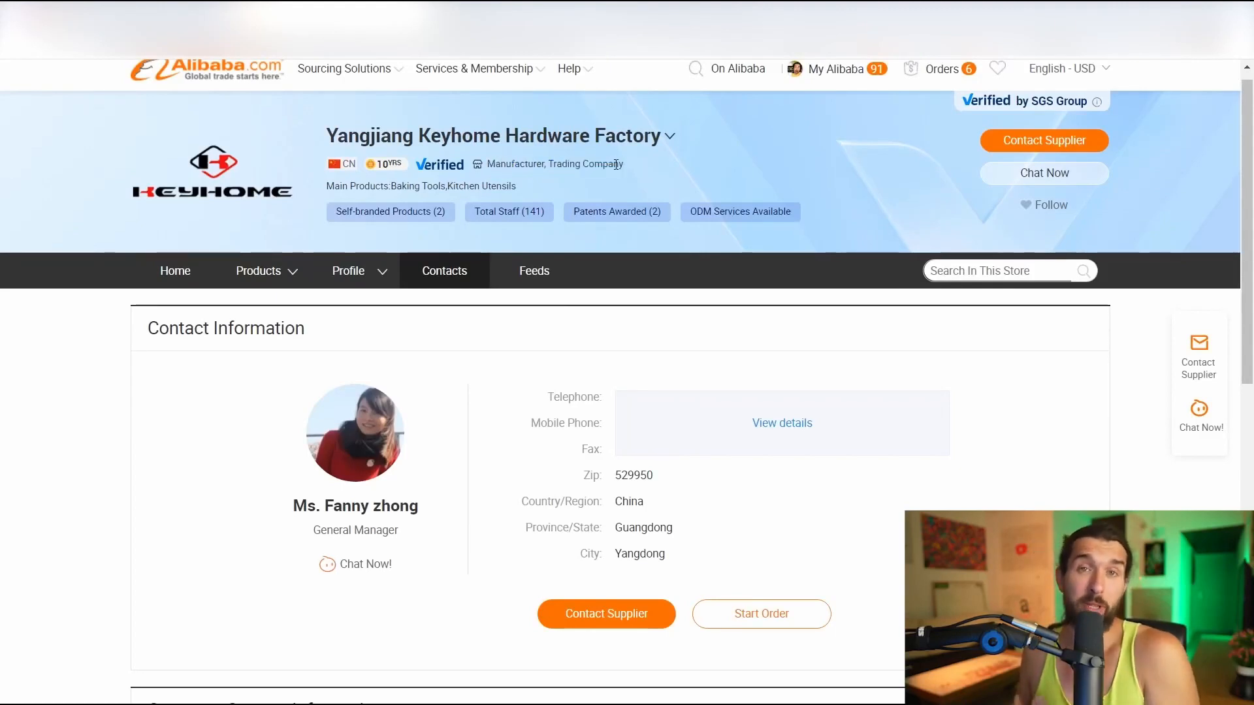
left_click_drag(390, 189, 457, 191)
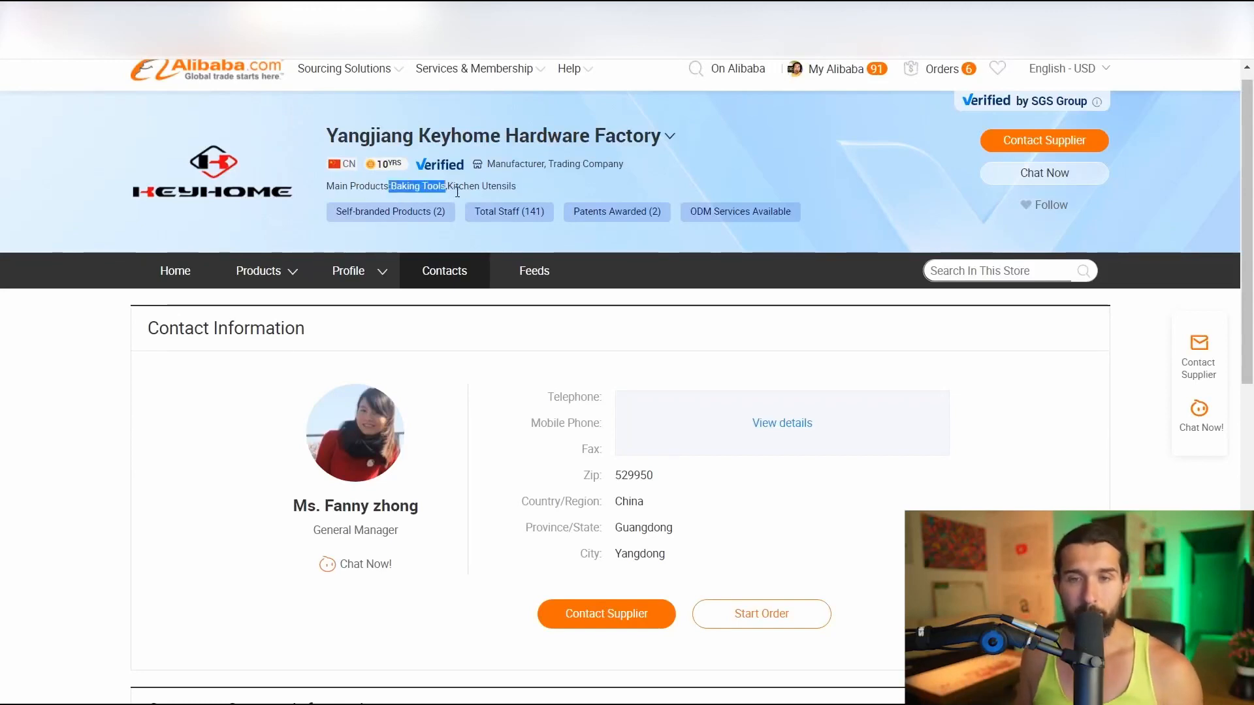
left_click(520, 183)
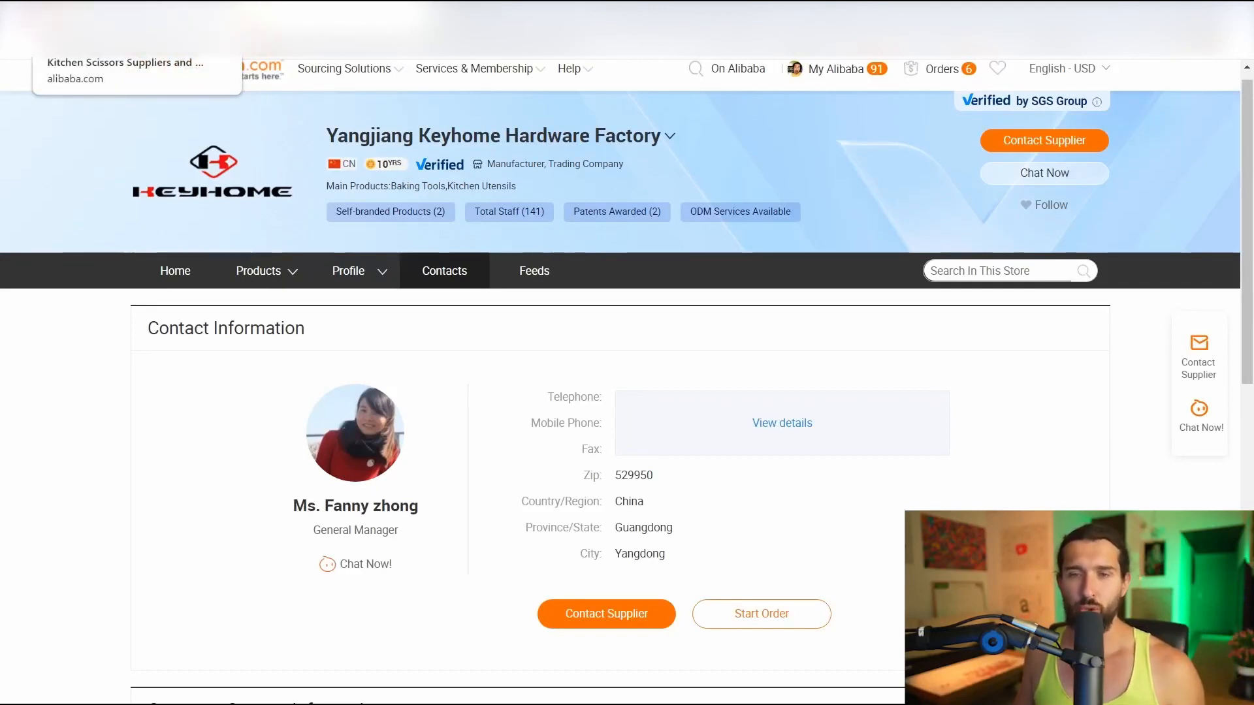
Return to the kitchen scissors supplier results and compare the main products of Yangjiang Keyhome Hardware Factory and Jiangsu SmileTools
left_click(117, 39)
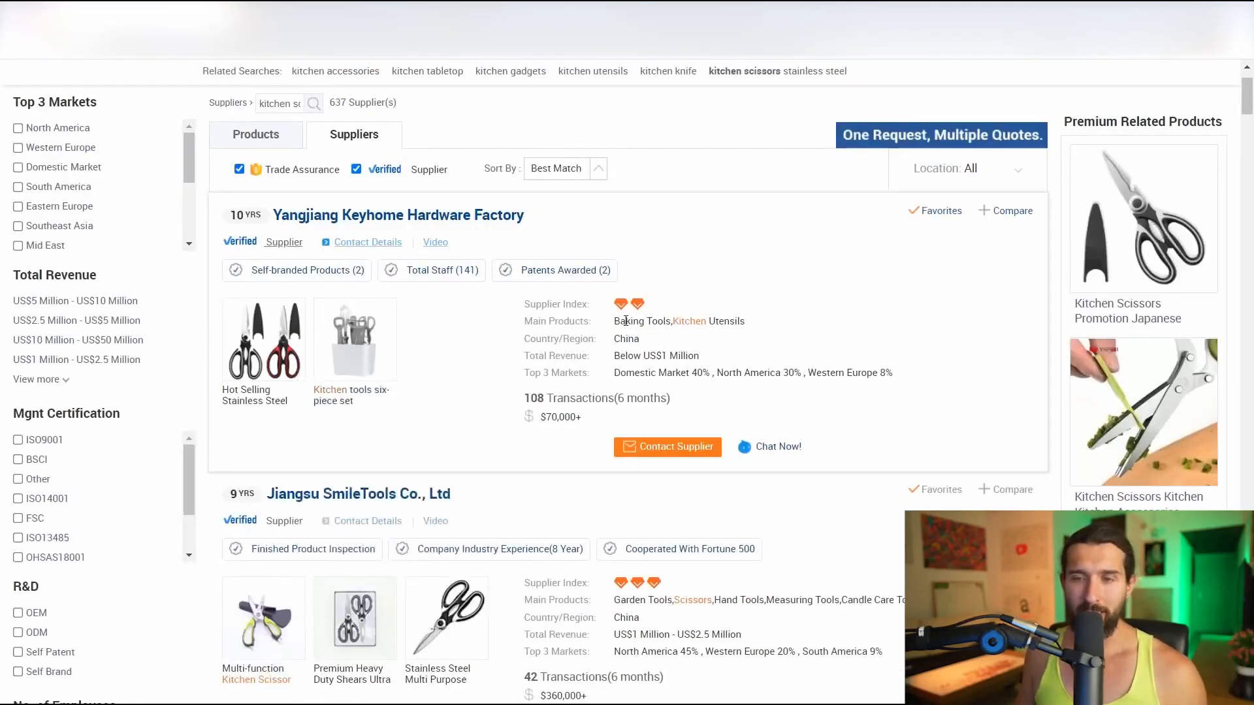
left_click_drag(620, 319, 755, 324)
left_click(660, 319)
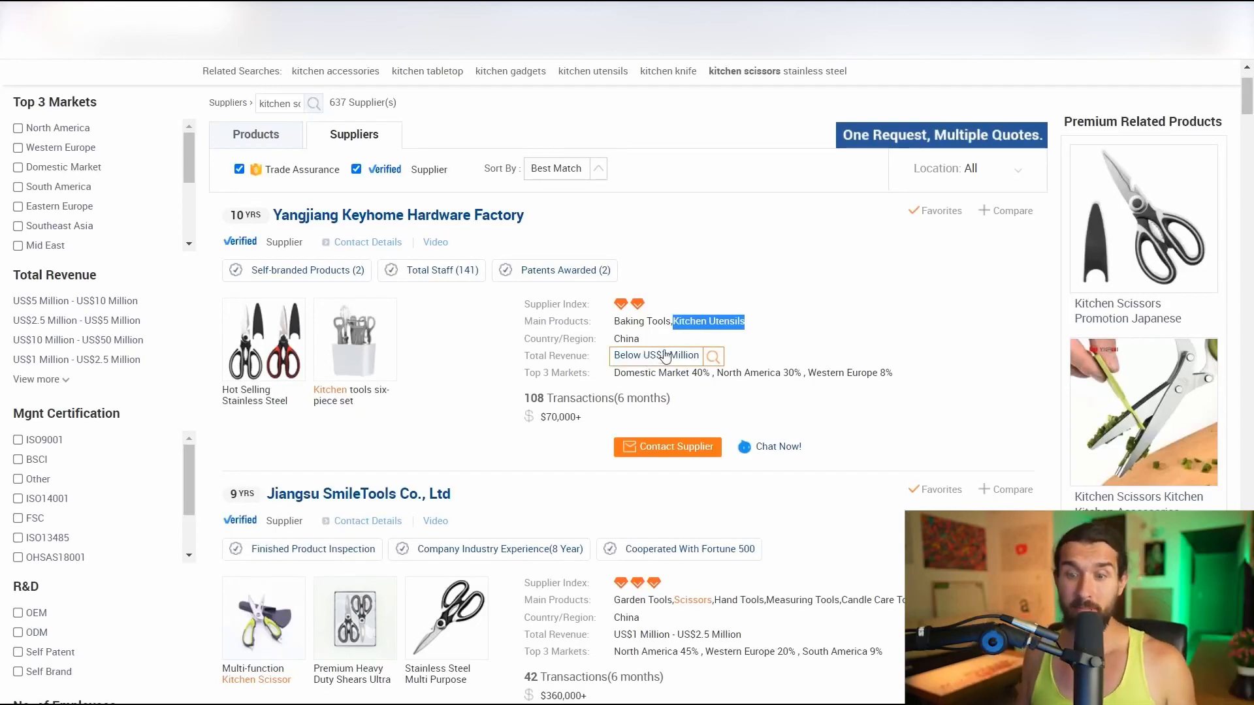
scroll(665, 356, "down", 1)
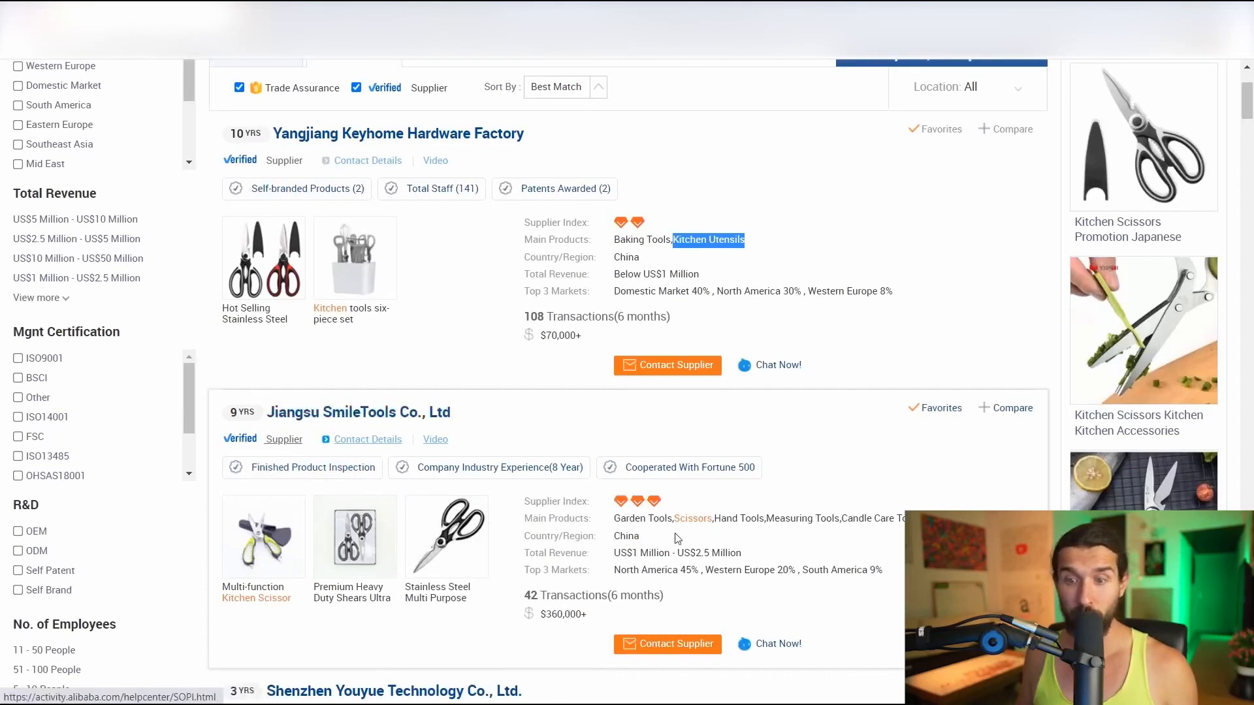
left_click(698, 519)
left_click_drag(531, 518, 582, 519)
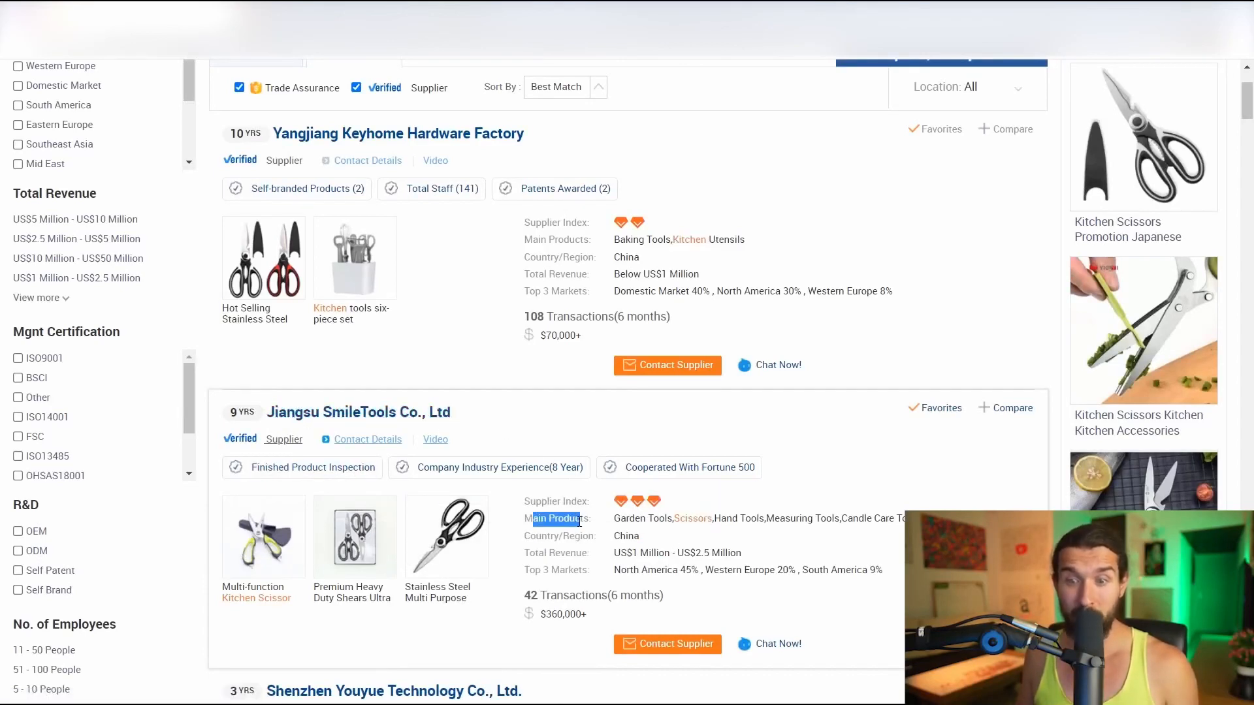
left_click(594, 523)
Examine the main products of Shenzhen Youyue Technology Co., Ltd. to judge whether it specializes in kitchen scissors
scroll(596, 526, "down", 7)
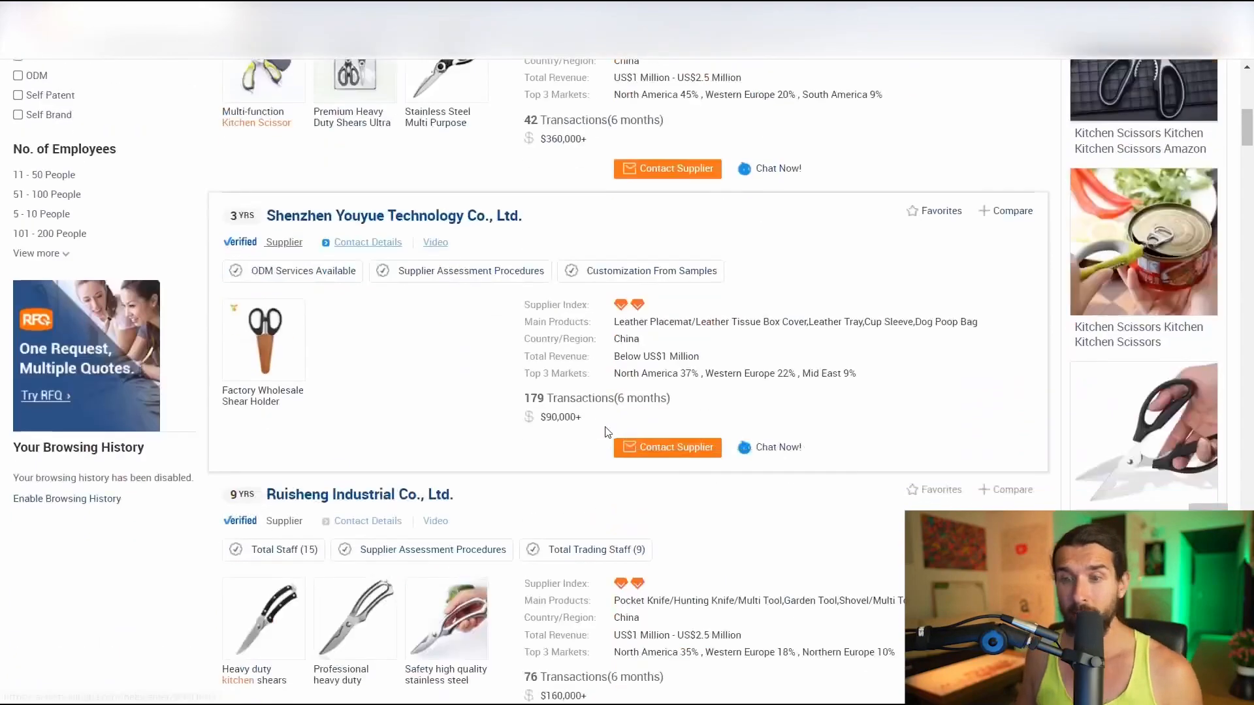
scroll(608, 457, "up", 2)
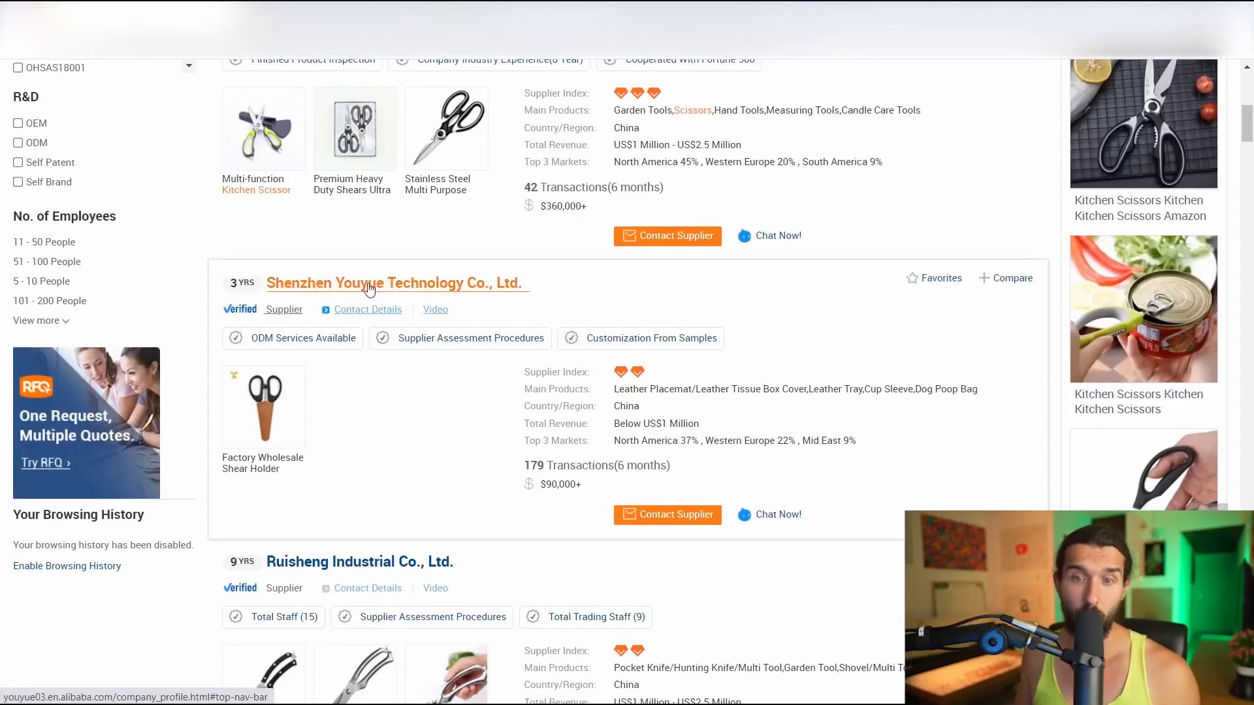
left_click_drag(616, 390, 821, 381)
left_click(671, 407)
left_click_drag(538, 385, 693, 388)
left_click_drag(705, 388, 800, 390)
double_click(821, 390)
triple_click(820, 390)
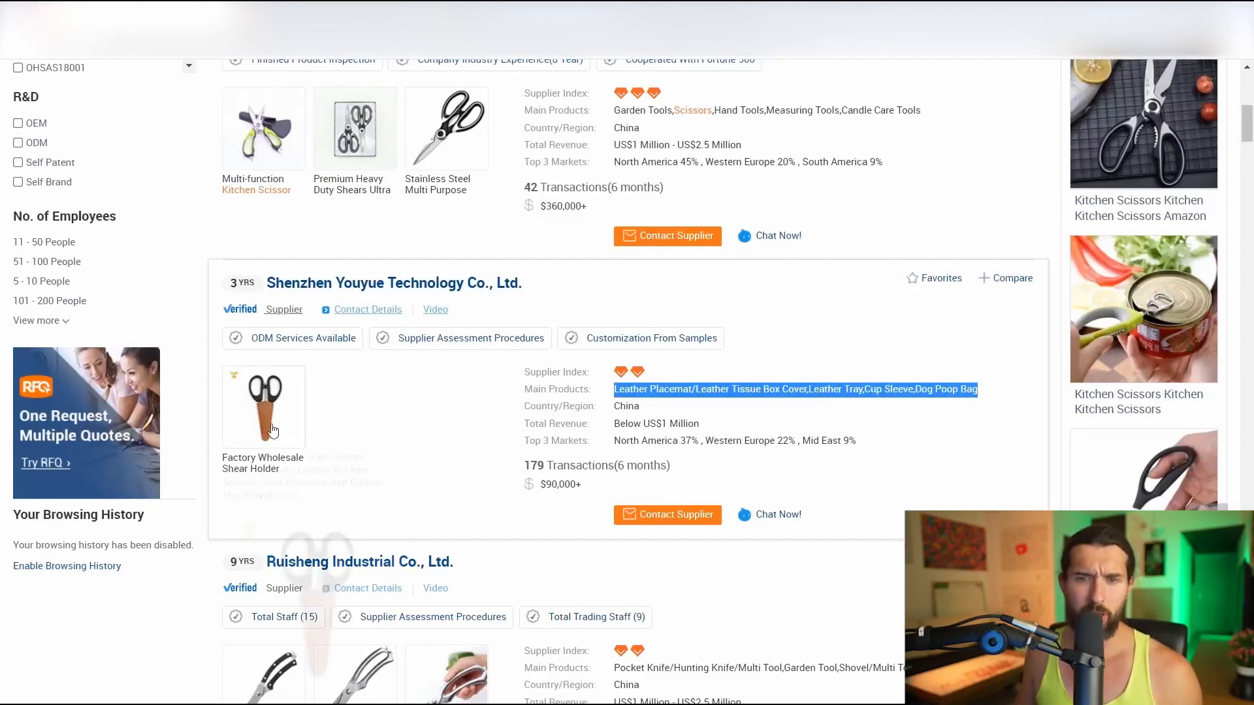
Preview Shenzhen Youyue Technology's shear holder product and look over the Ruisheng Industrial listing below it
mouse_move(264, 418)
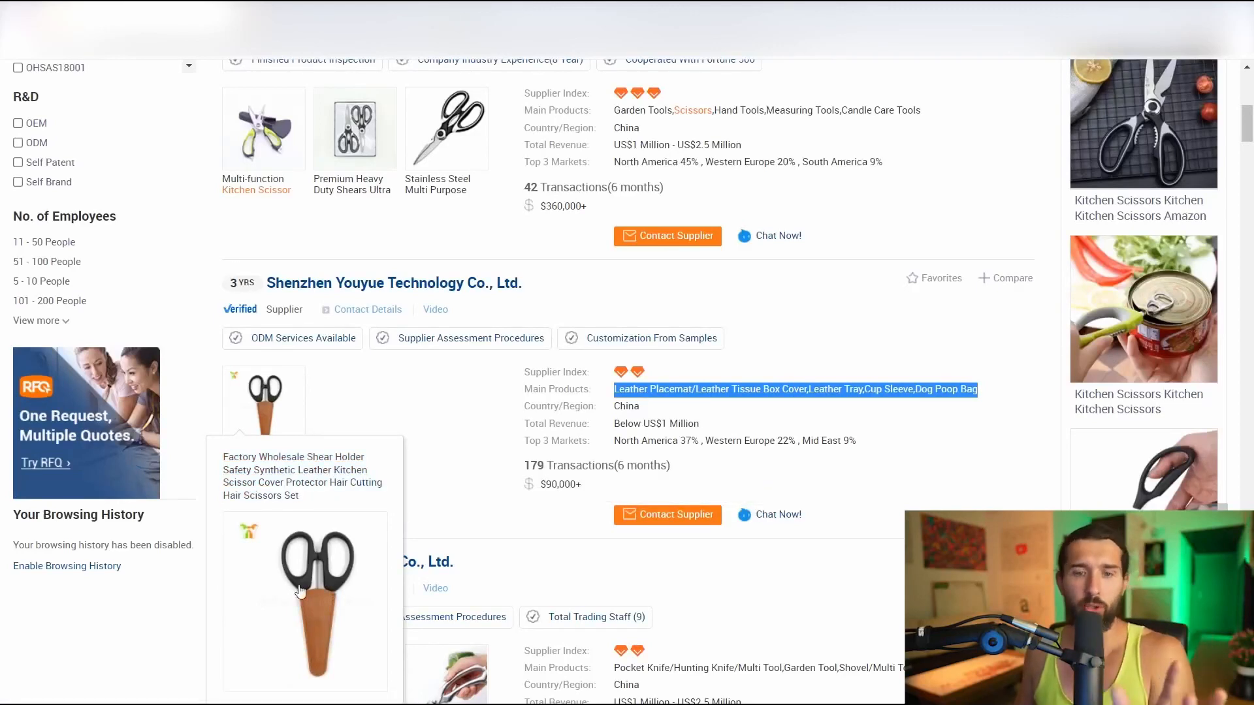
left_click(666, 422)
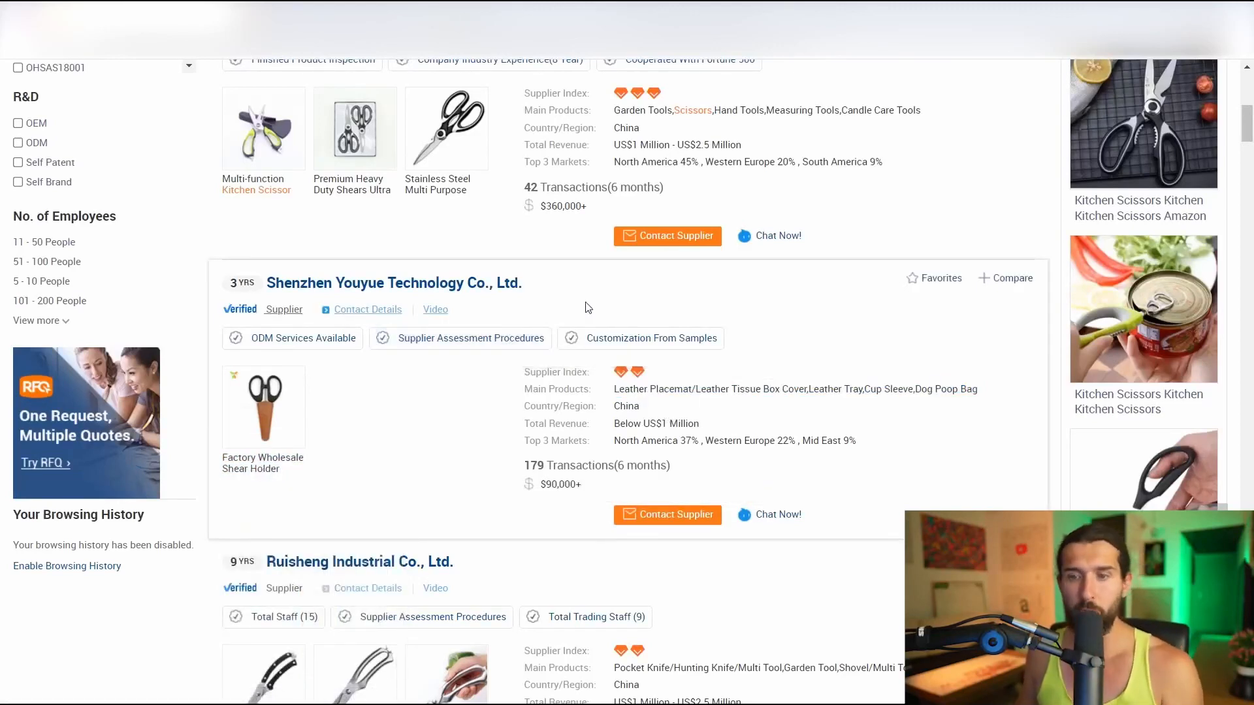
scroll(565, 285, "down", 2)
scroll(496, 201, "down", 1)
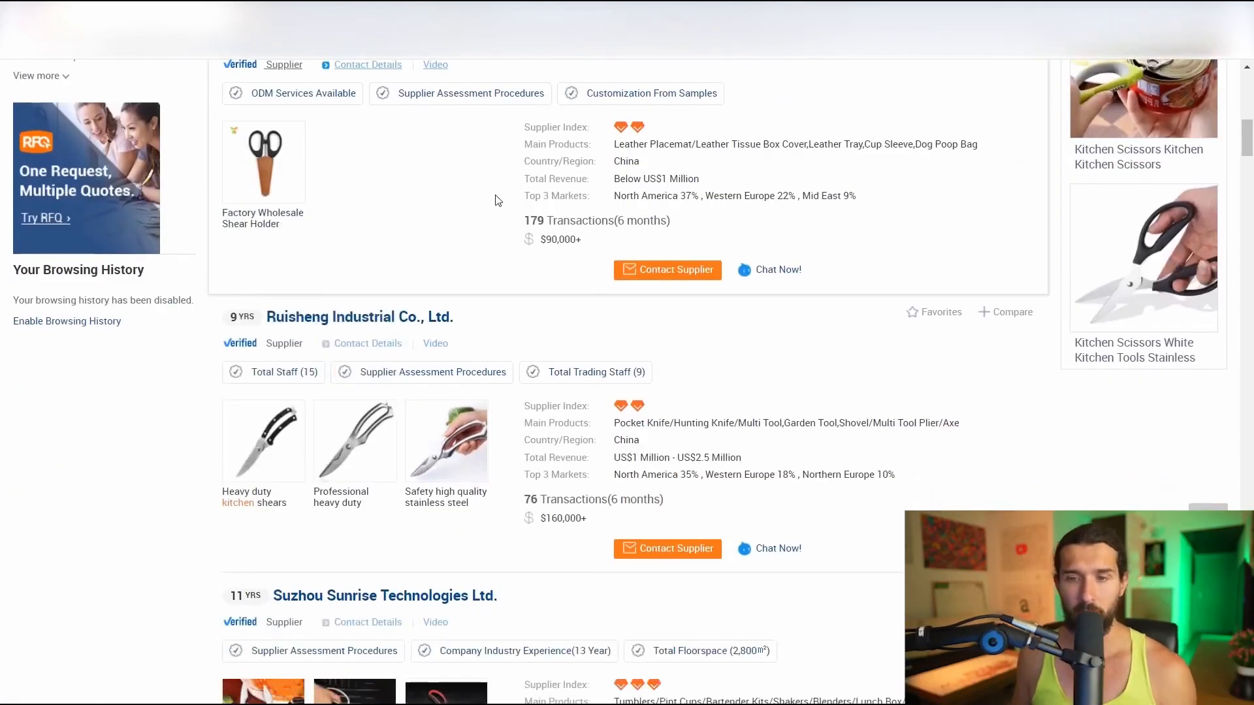
Examine the main products of Suzhou Sunrise Technologies Ltd. to judge whether it specializes in kitchen scissors
scroll(495, 200, "down", 4)
mouse_move(401, 404)
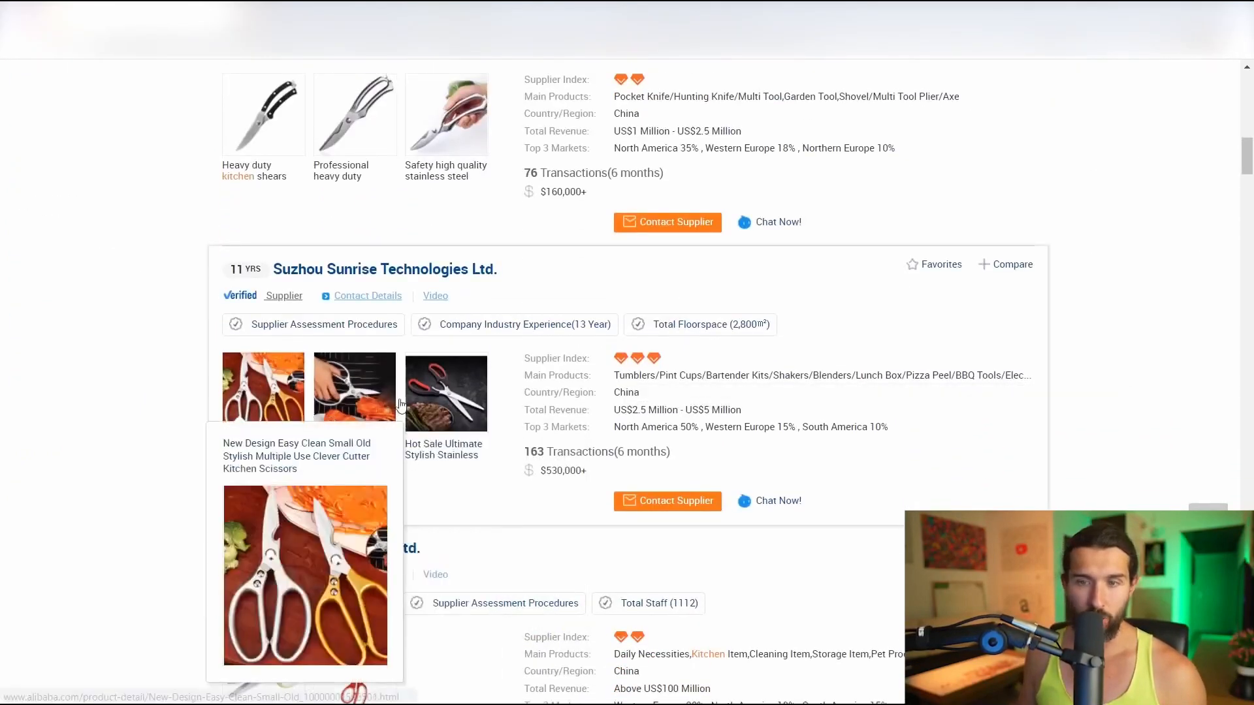
left_click_drag(621, 377, 693, 376)
left_click_drag(711, 375, 745, 375)
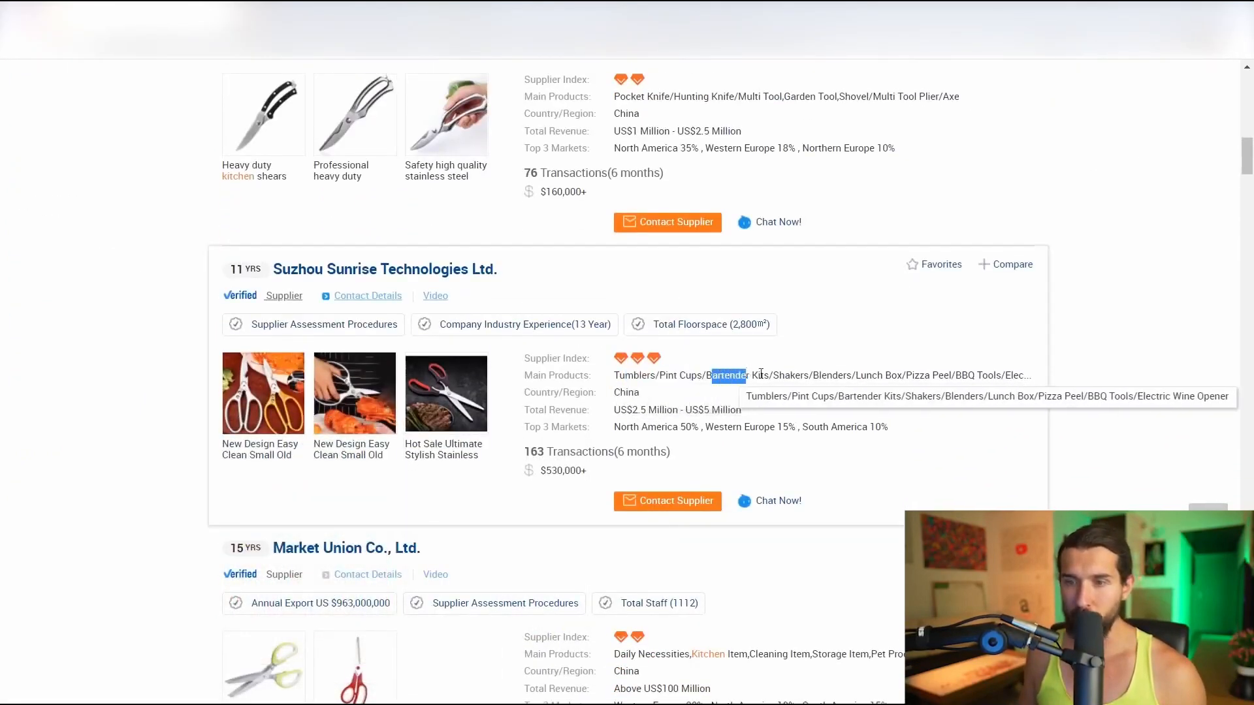
double_click(790, 376)
double_click(832, 375)
double_click(918, 377)
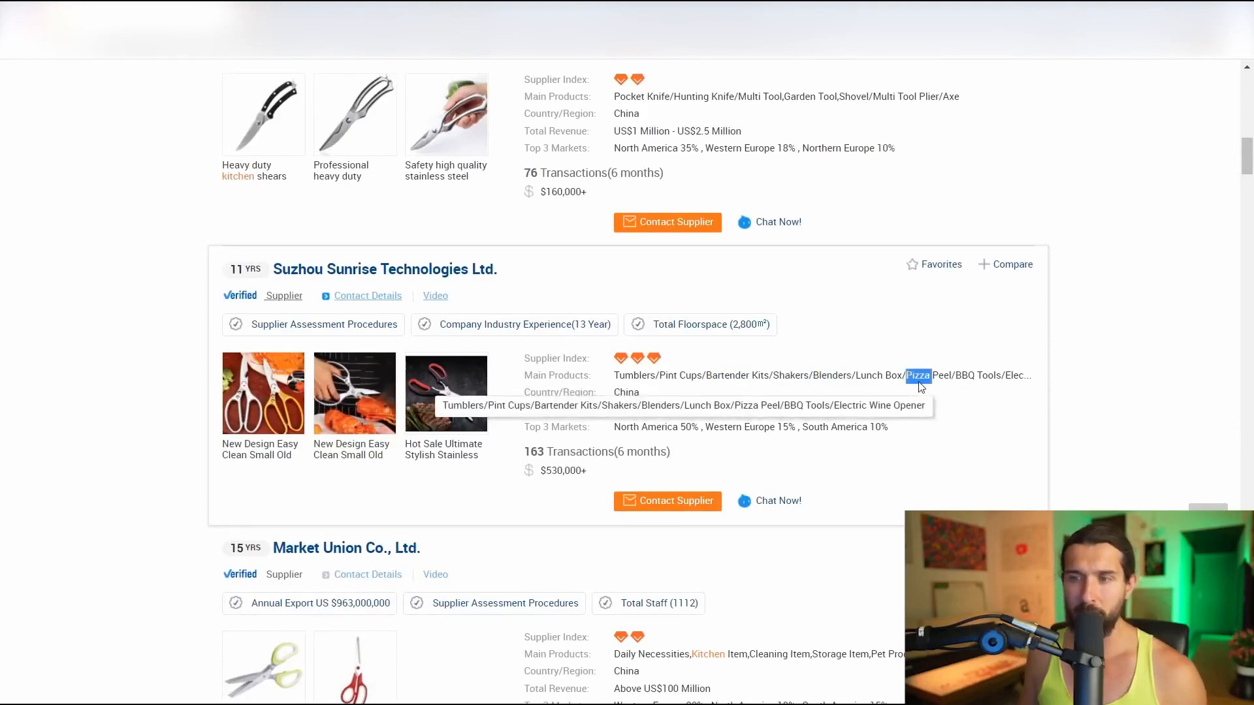
triple_click(918, 383)
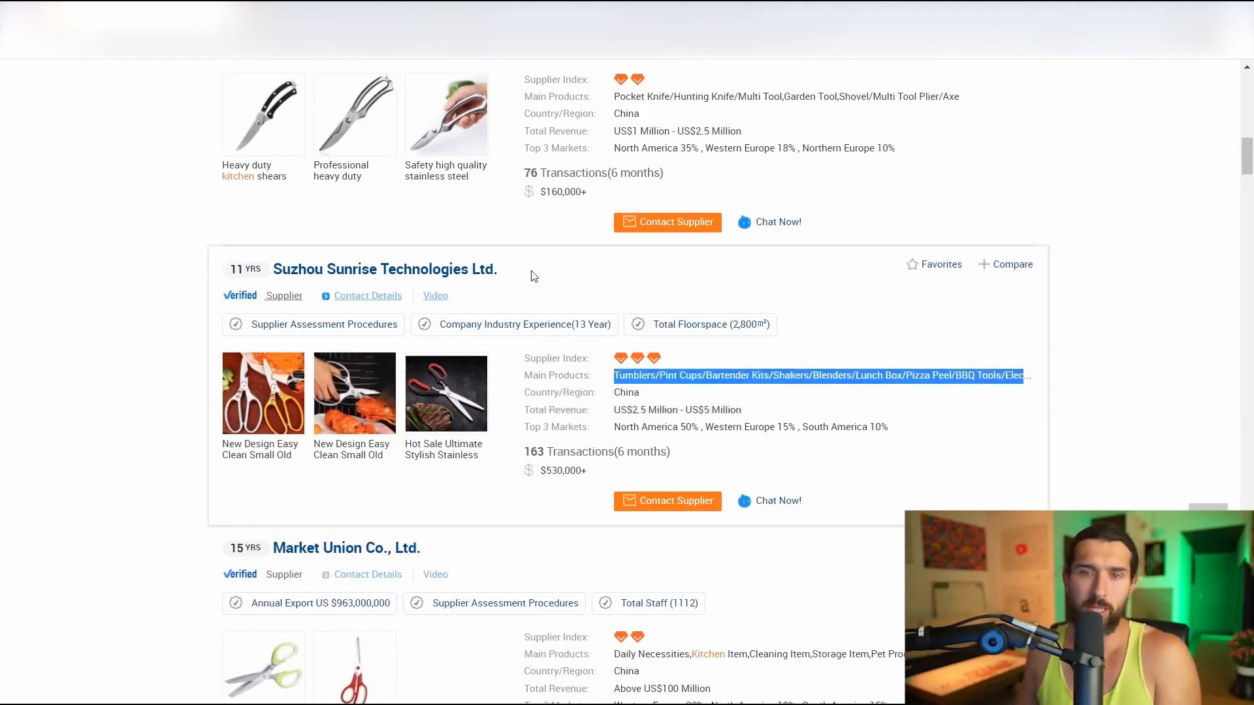
left_click(764, 371)
Scan the suppliers further down the results, and recheck the main products of Yangjiang Keyhome Hardware Factory
scroll(533, 273, "down", 3)
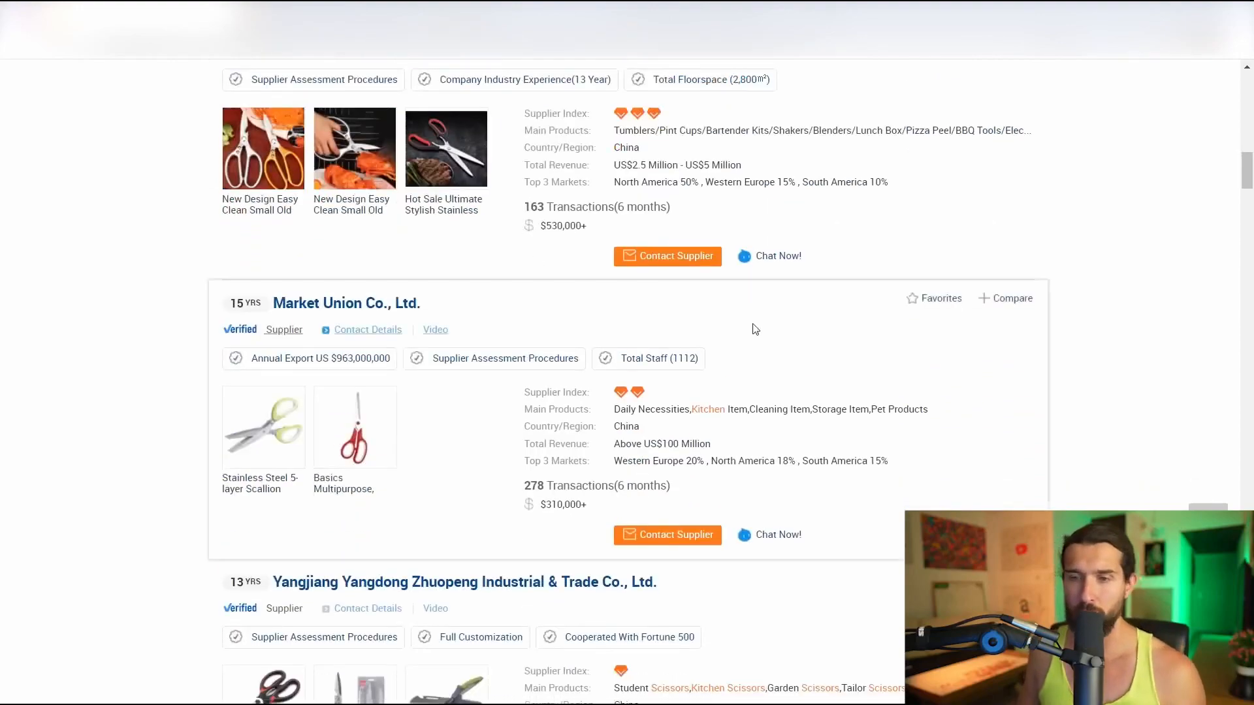
scroll(755, 329, "down", 3)
scroll(803, 339, "up", 15)
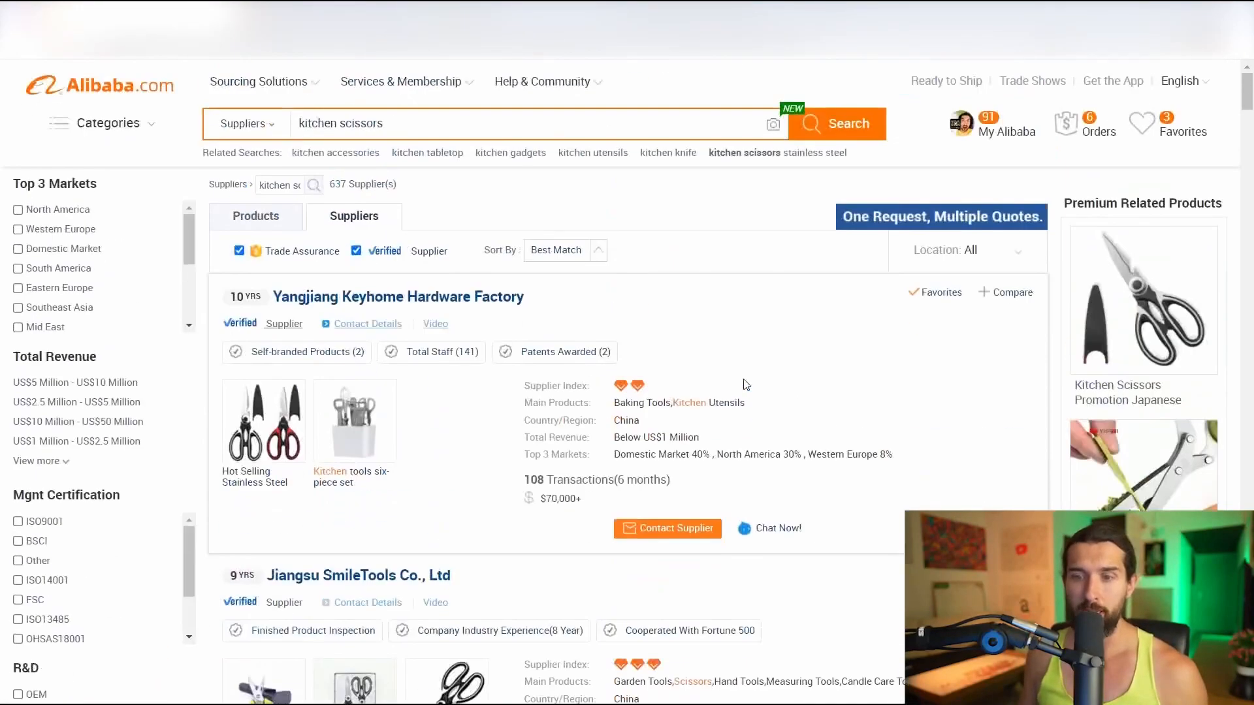
left_click_drag(673, 403, 752, 406)
left_click(700, 403)
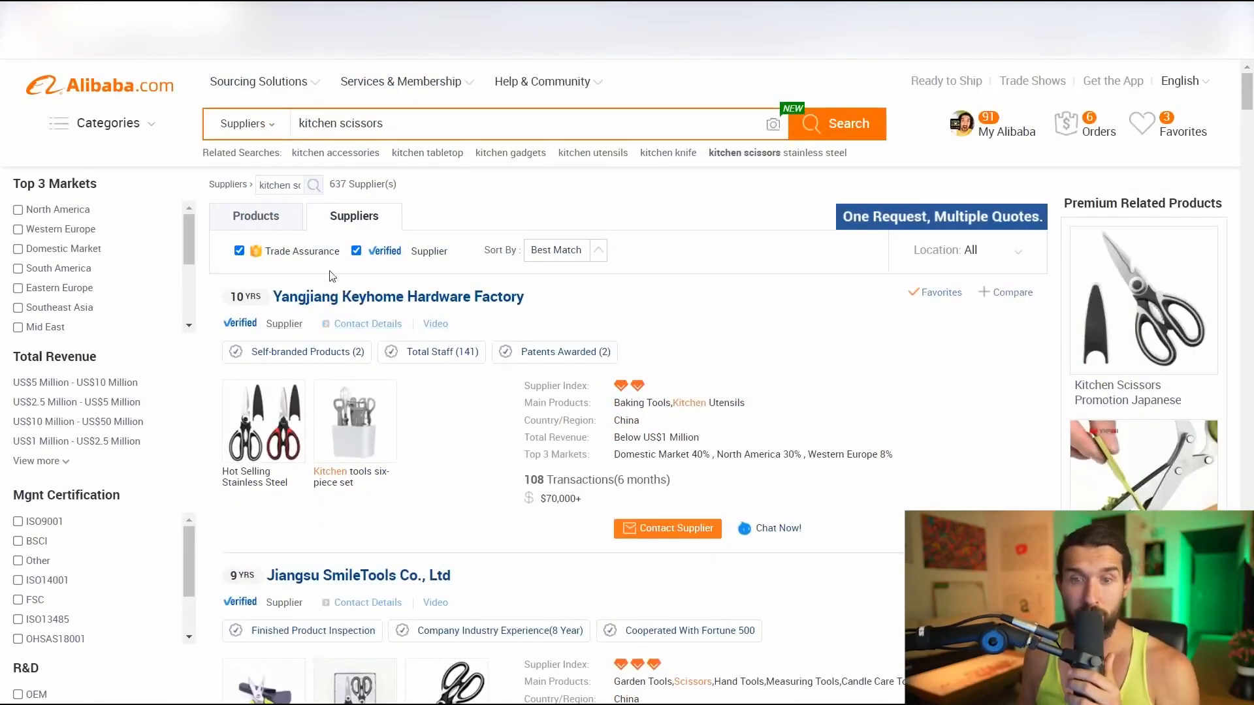
left_click_drag(527, 405, 600, 409)
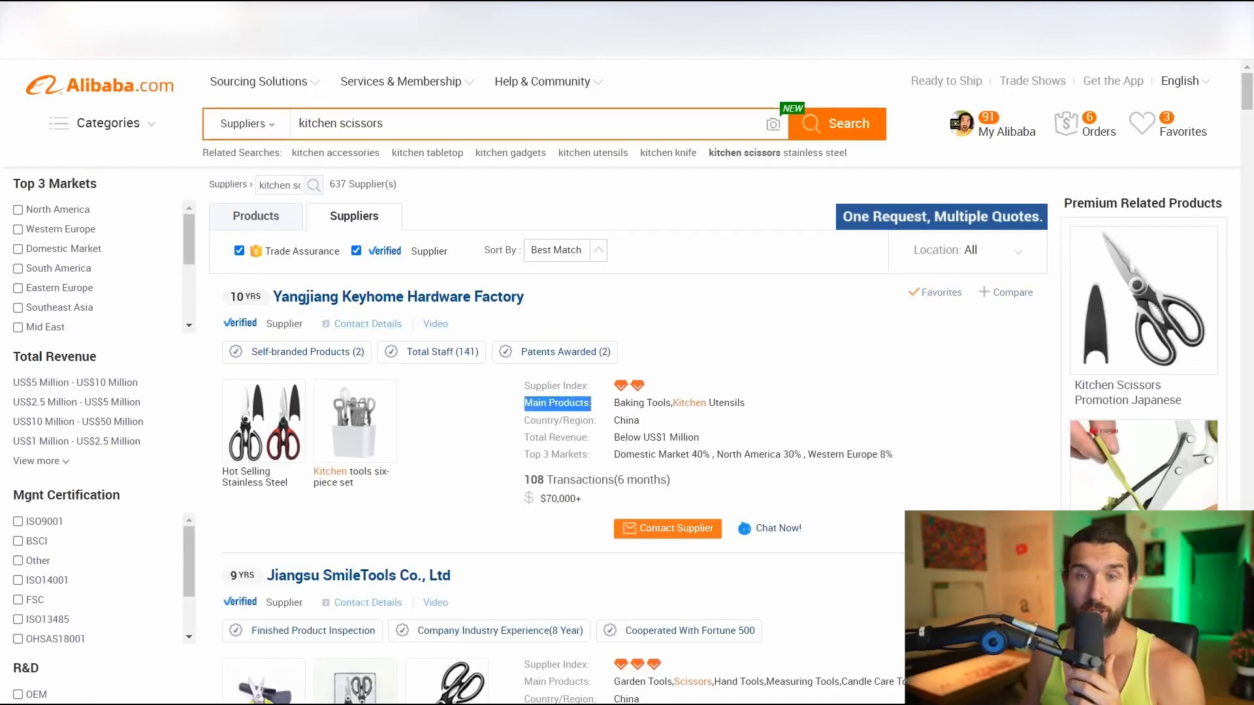
Return to Yangjiang Keyhome's contact page and check the main products, total staff and patents in the company header
left_click(327, 15)
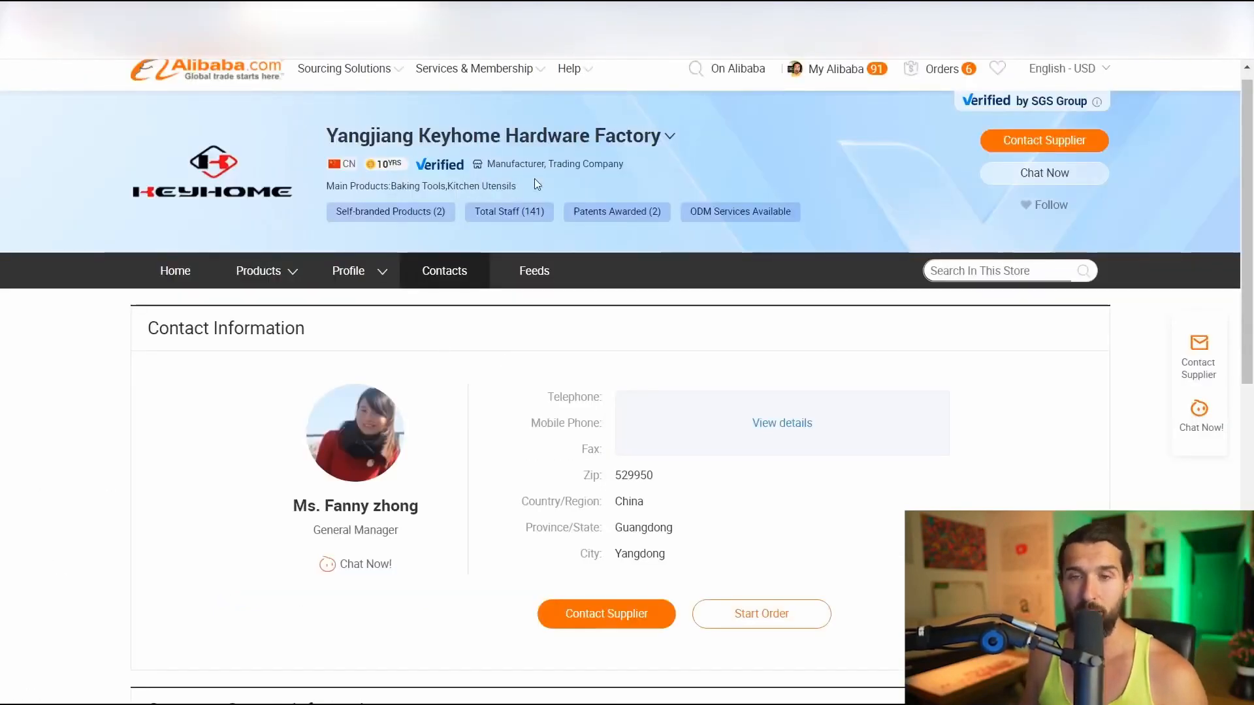
left_click_drag(440, 186, 506, 182)
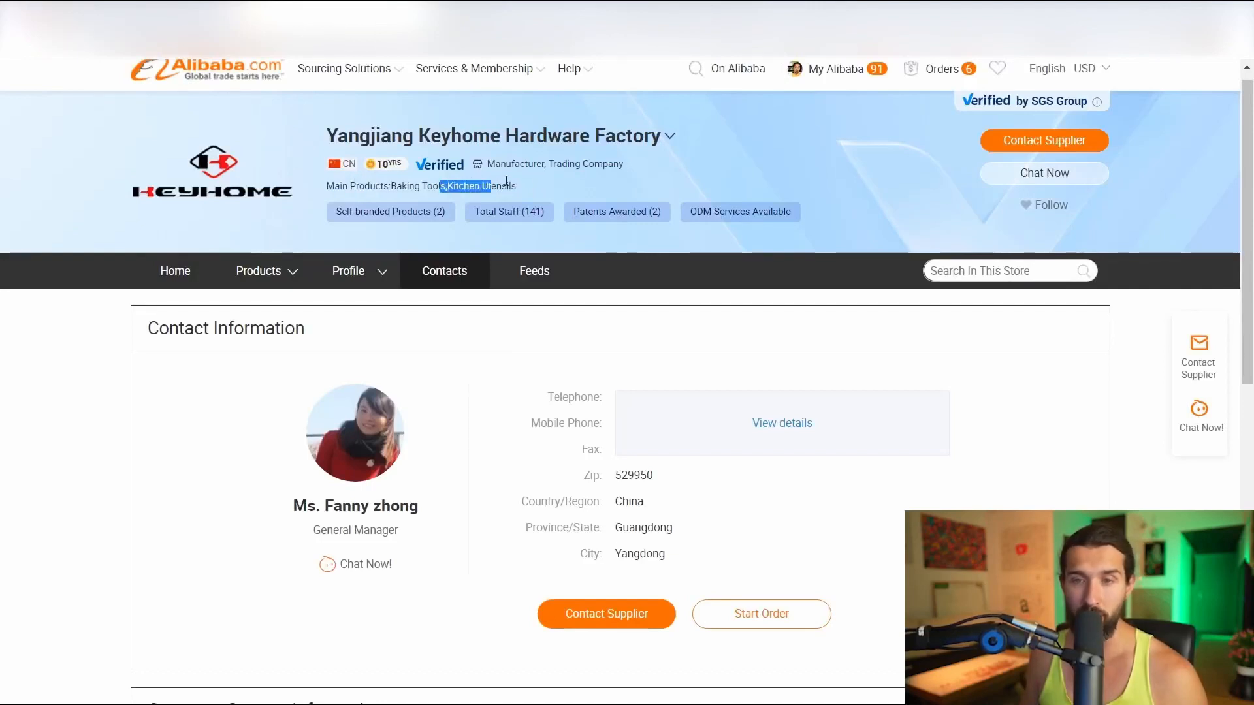
left_click(530, 186)
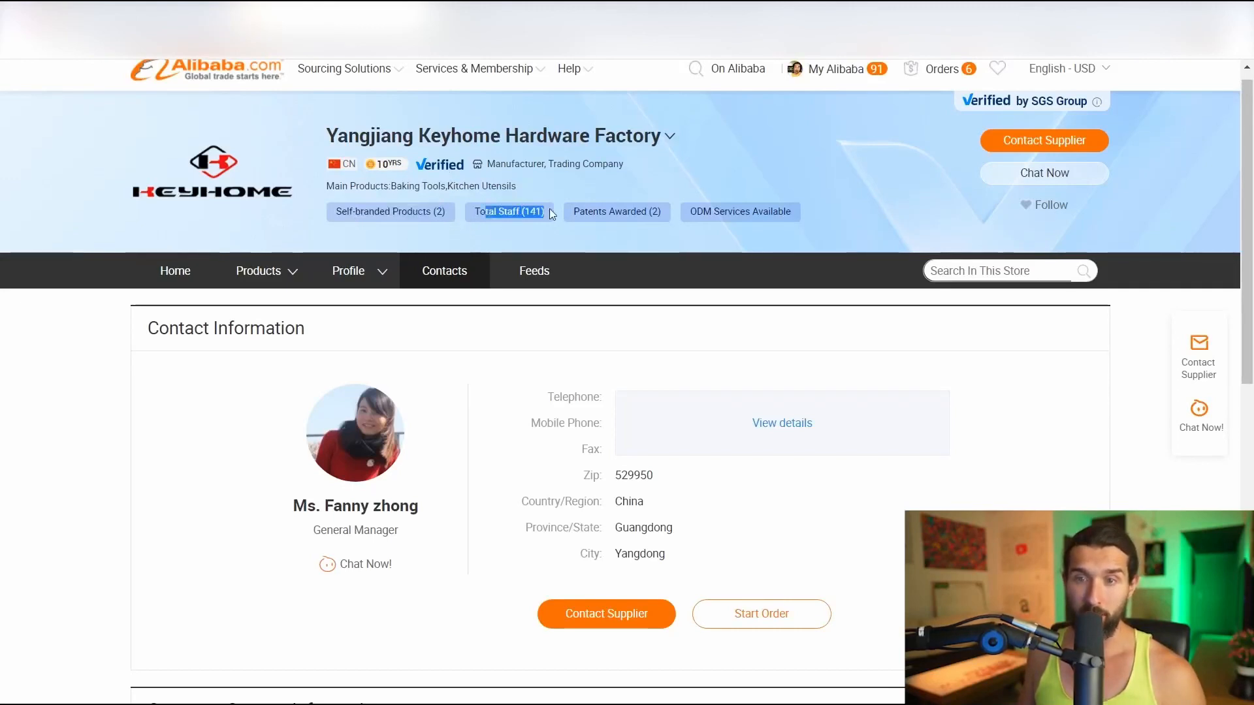
double_click(533, 212)
left_click_drag(587, 212, 657, 216)
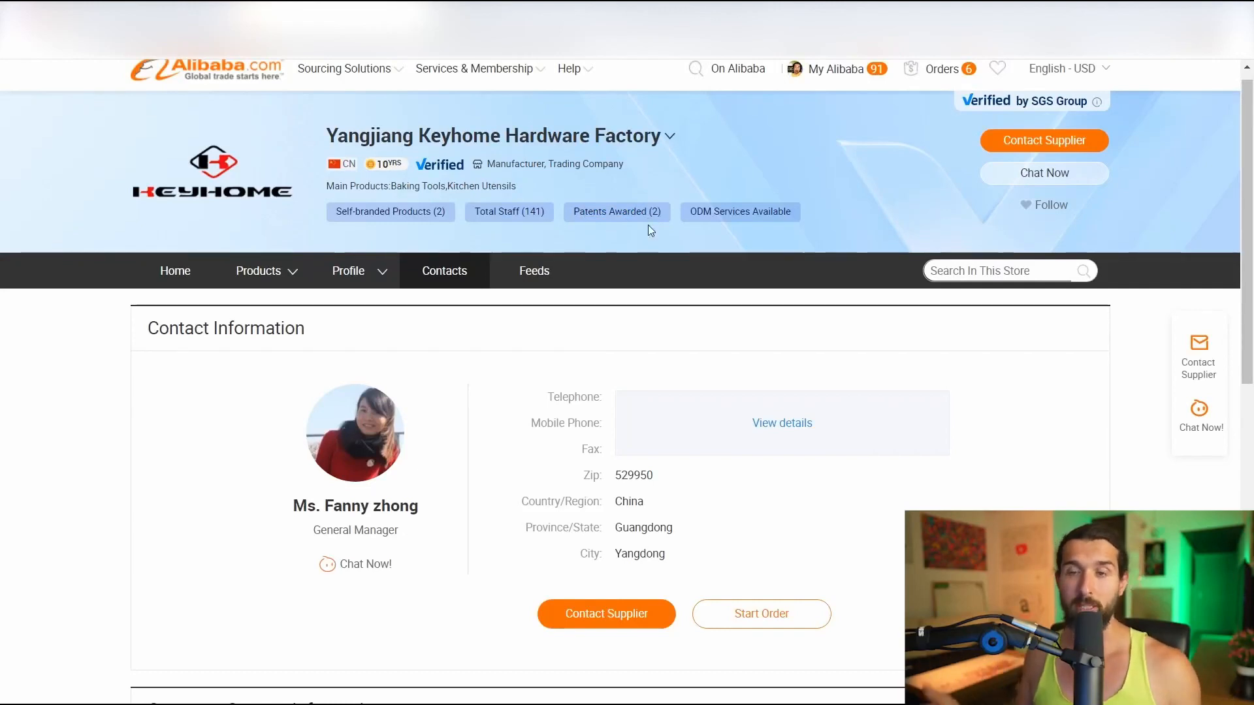
mouse_move(653, 221)
Open Yangjiang Keyhome's company overview and read the description under Basic Information
mouse_move(350, 269)
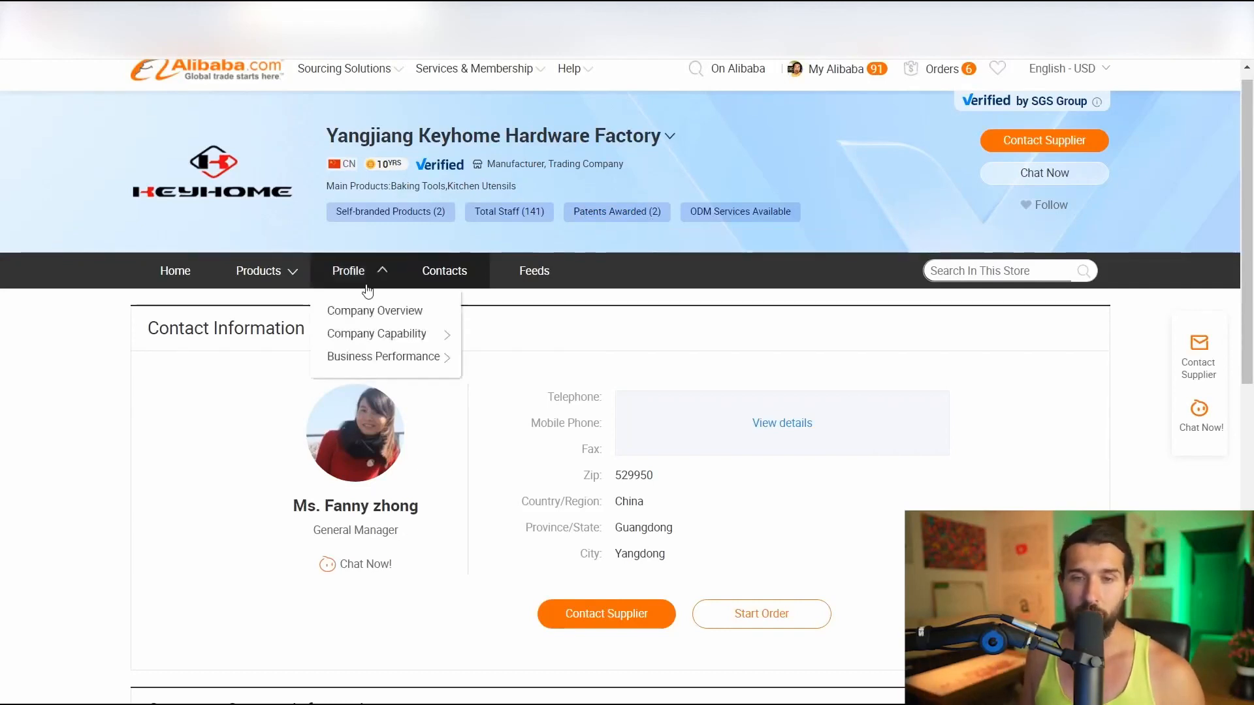
left_click(393, 315)
scroll(546, 305, "down", 4)
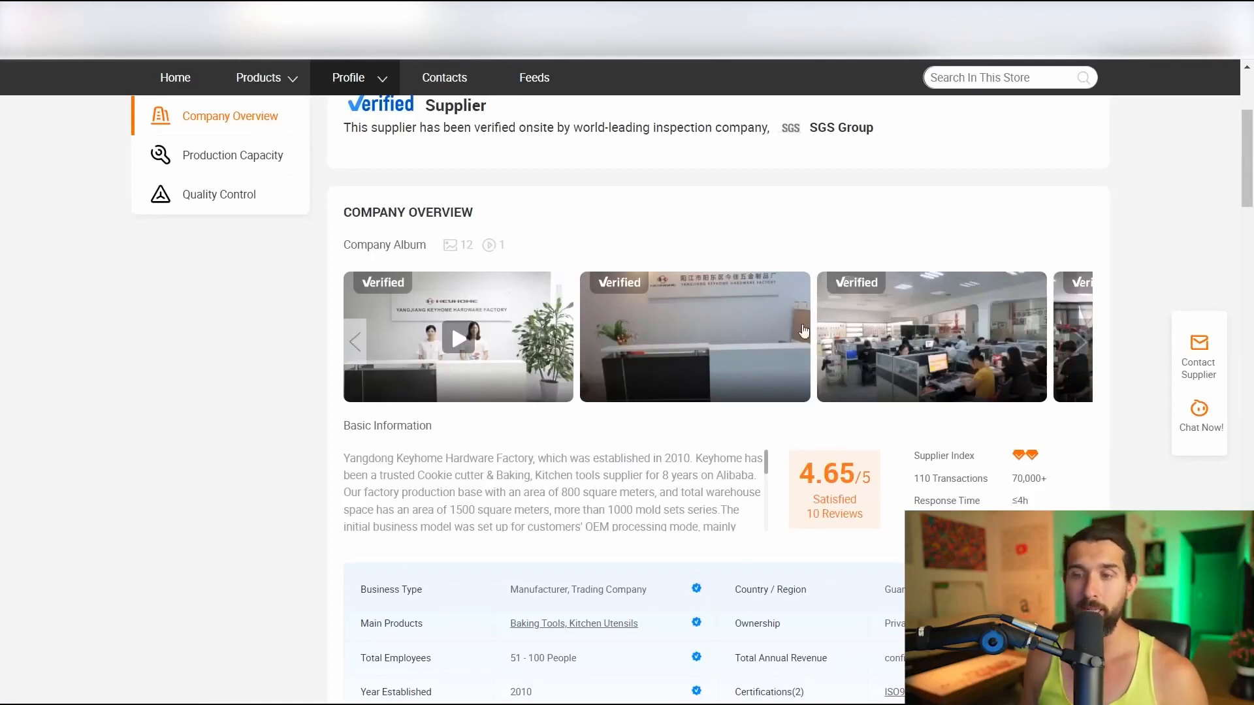
scroll(776, 316, "down", 3)
scroll(848, 313, "up", 3)
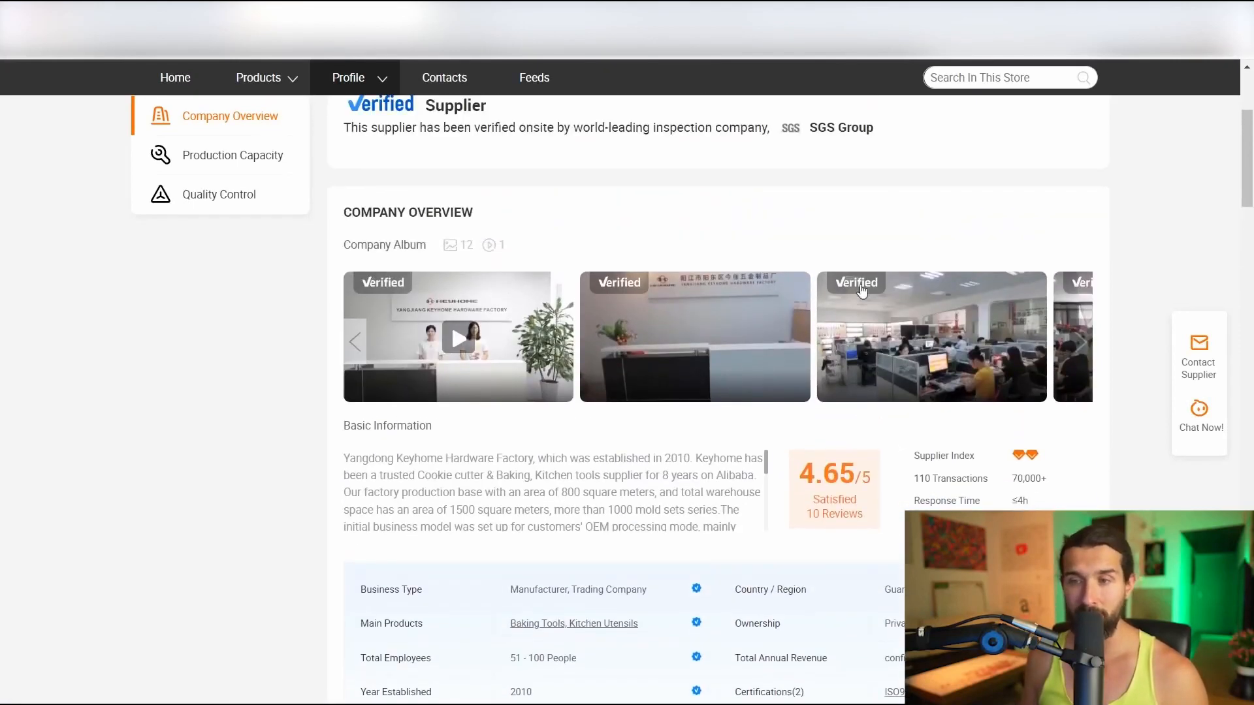
left_click_drag(454, 475, 628, 490)
left_click(629, 490)
scroll(629, 490, "down", 3)
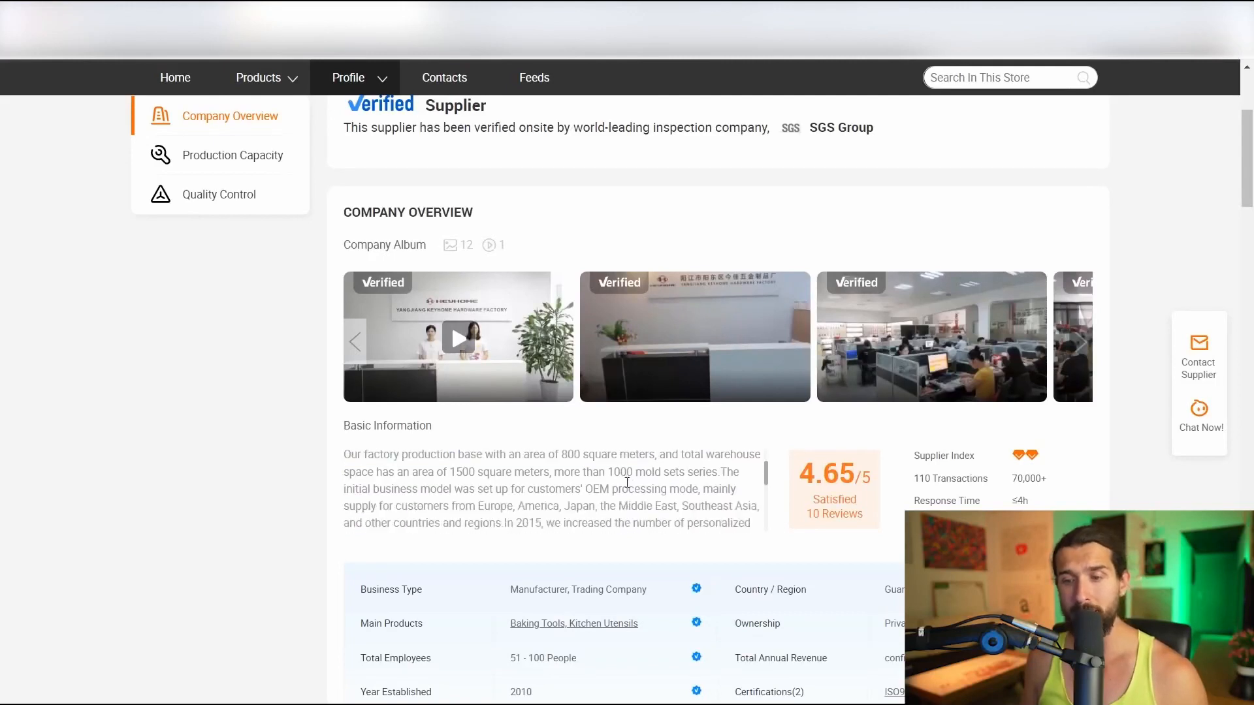
Check the supplier's certifications in the verified company details table
scroll(1028, 343, "down", 4)
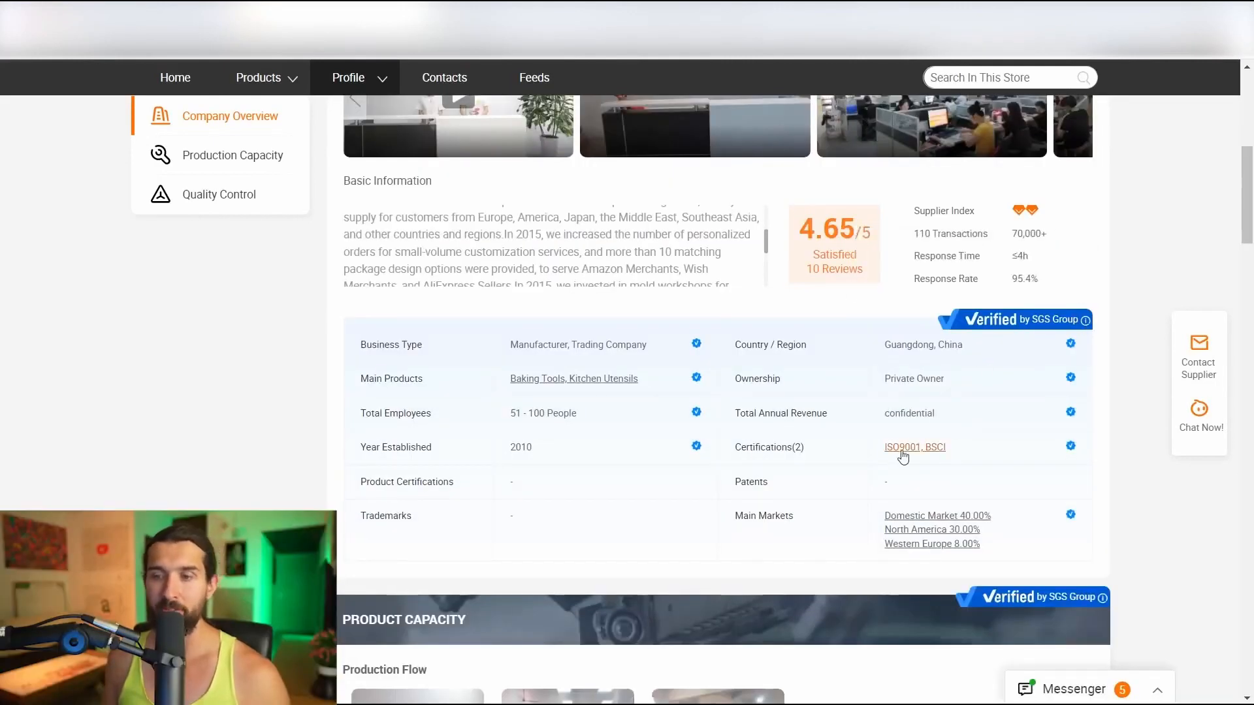
left_click_drag(738, 448, 823, 448)
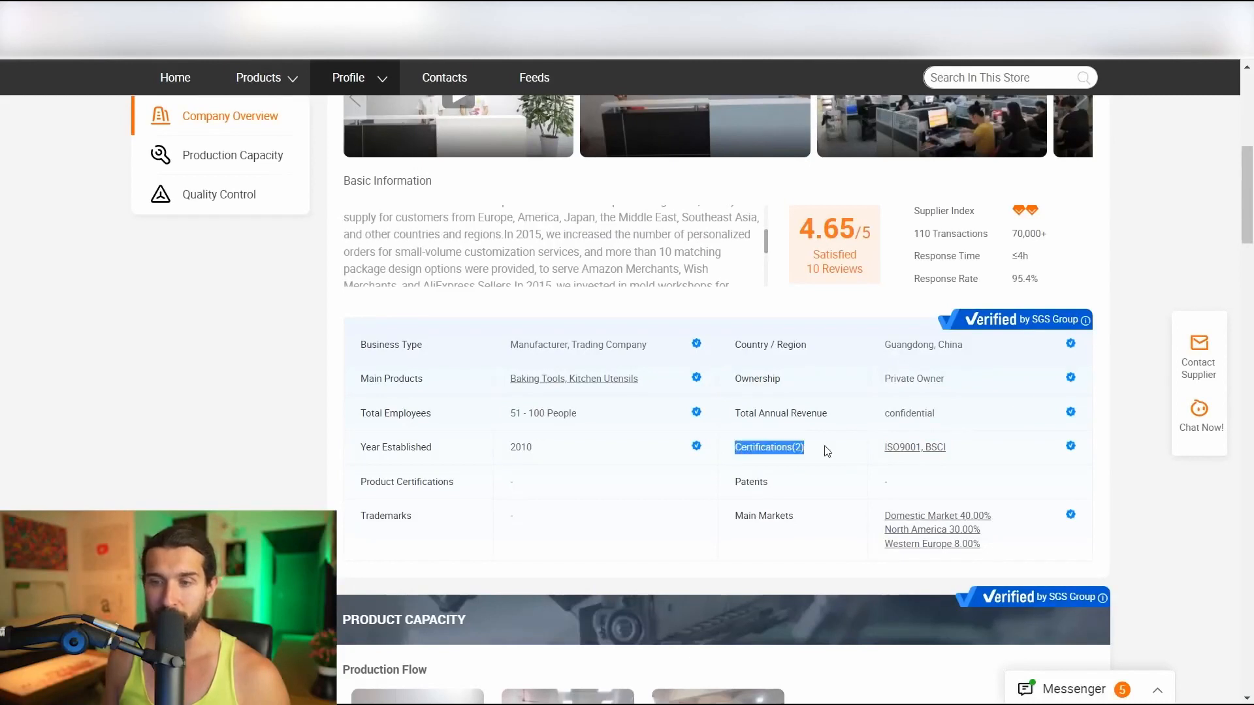
left_click(824, 450)
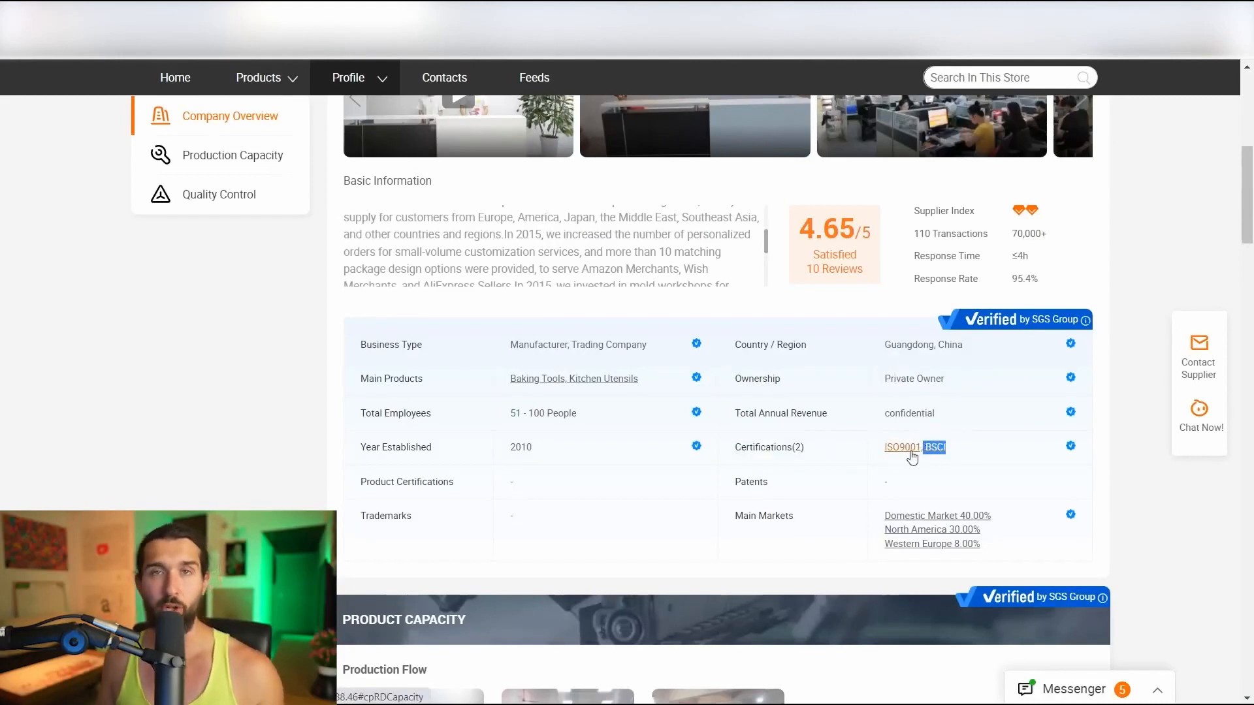
left_click(899, 481)
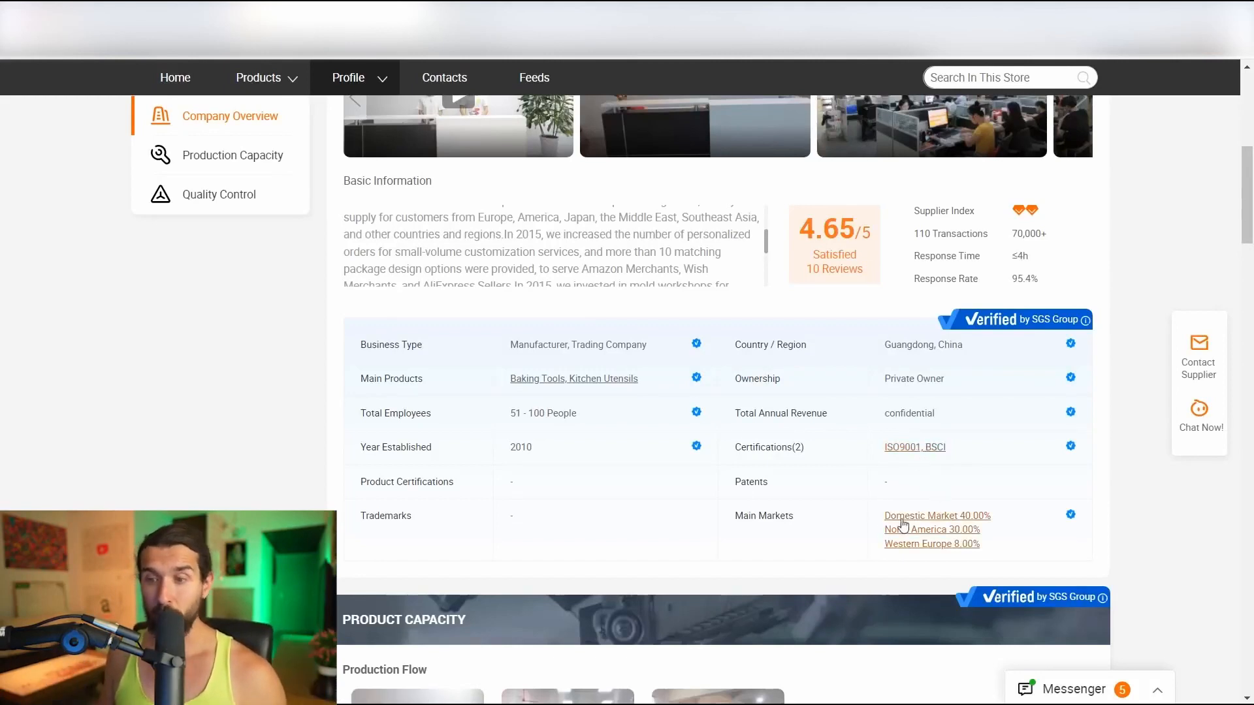
Examine the supplier's main markets, comparing the domestic, North America and Western Europe shares
left_click_drag(1011, 523, 909, 515)
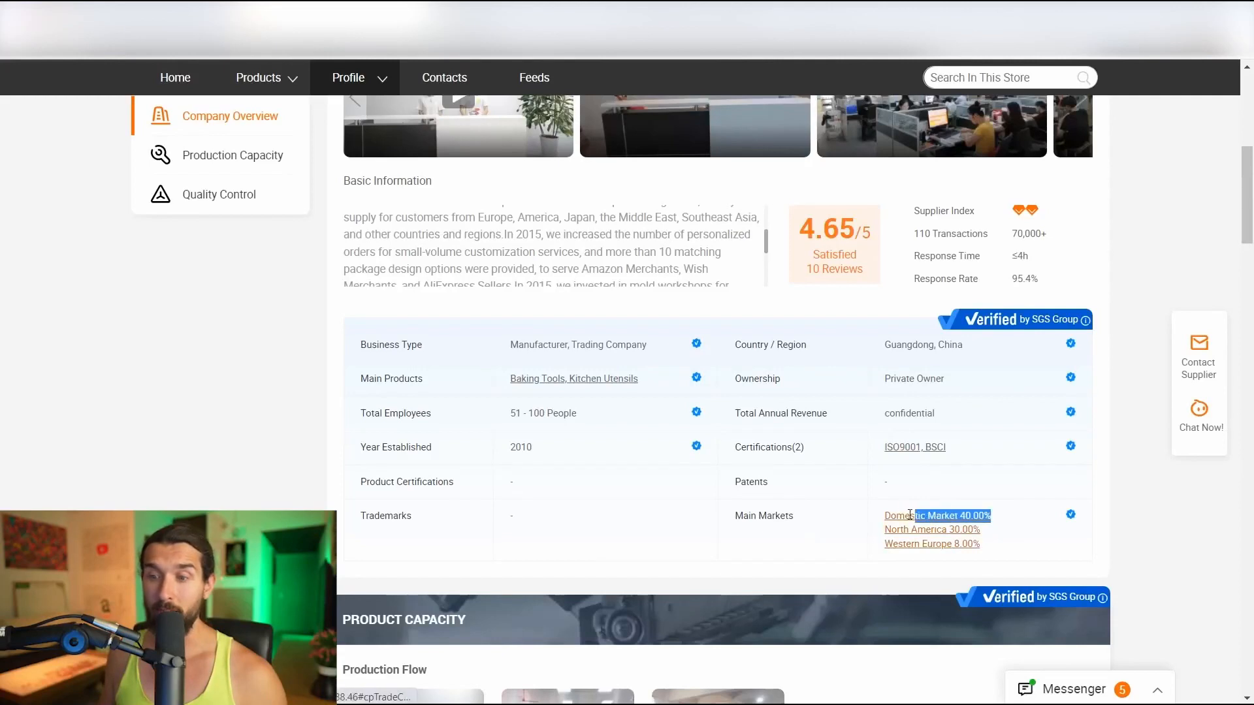
left_click(836, 529)
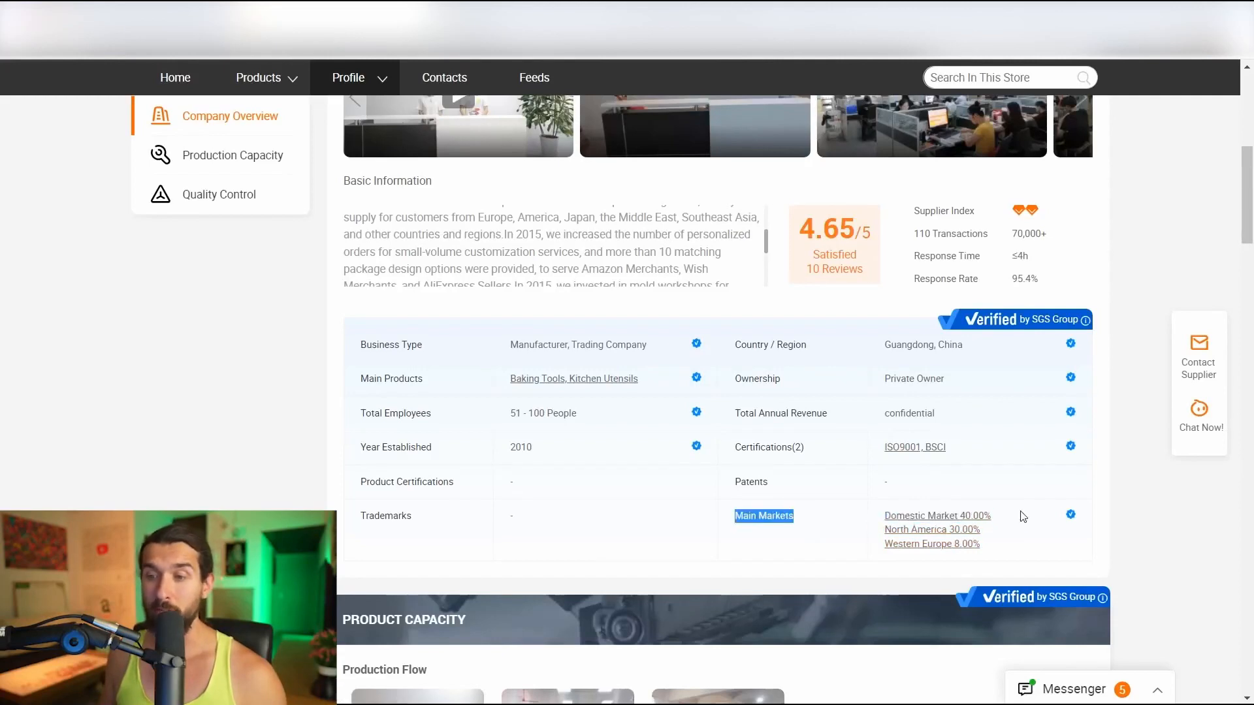
mouse_move(1023, 517)
left_mouse_down()
mouse_move(875, 517)
mouse_move(1011, 518)
left_mouse_up()
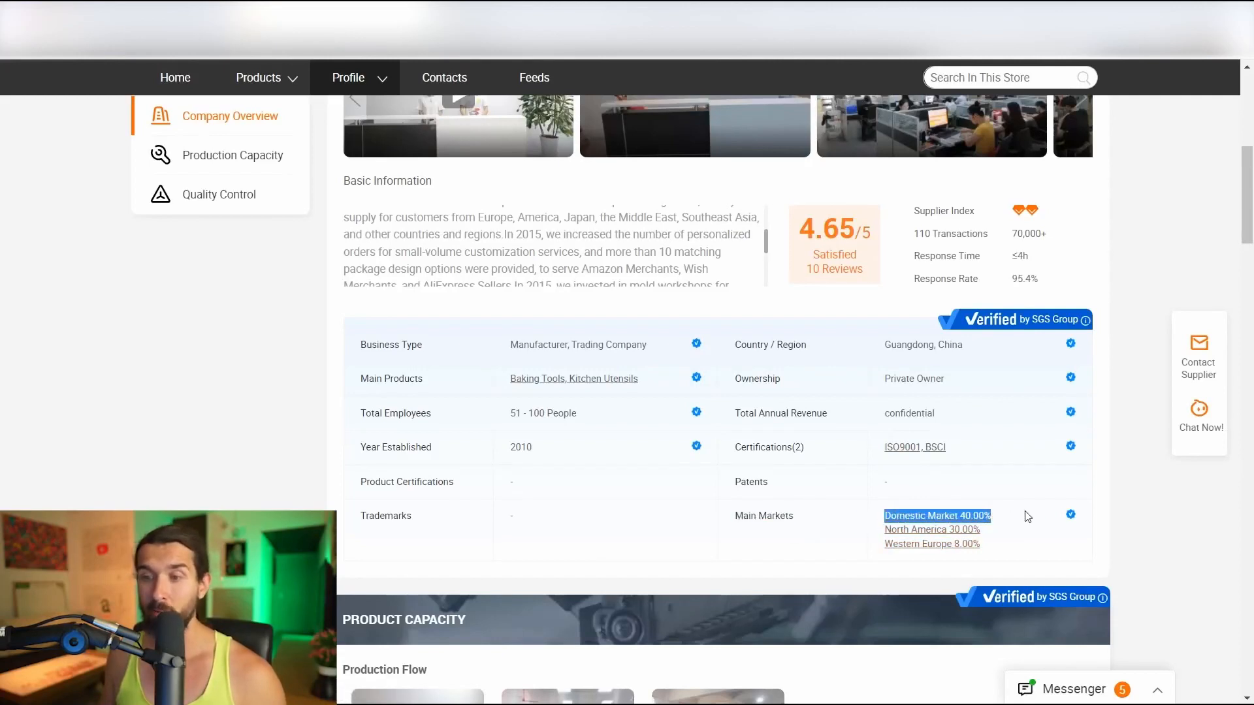
left_click(1027, 517)
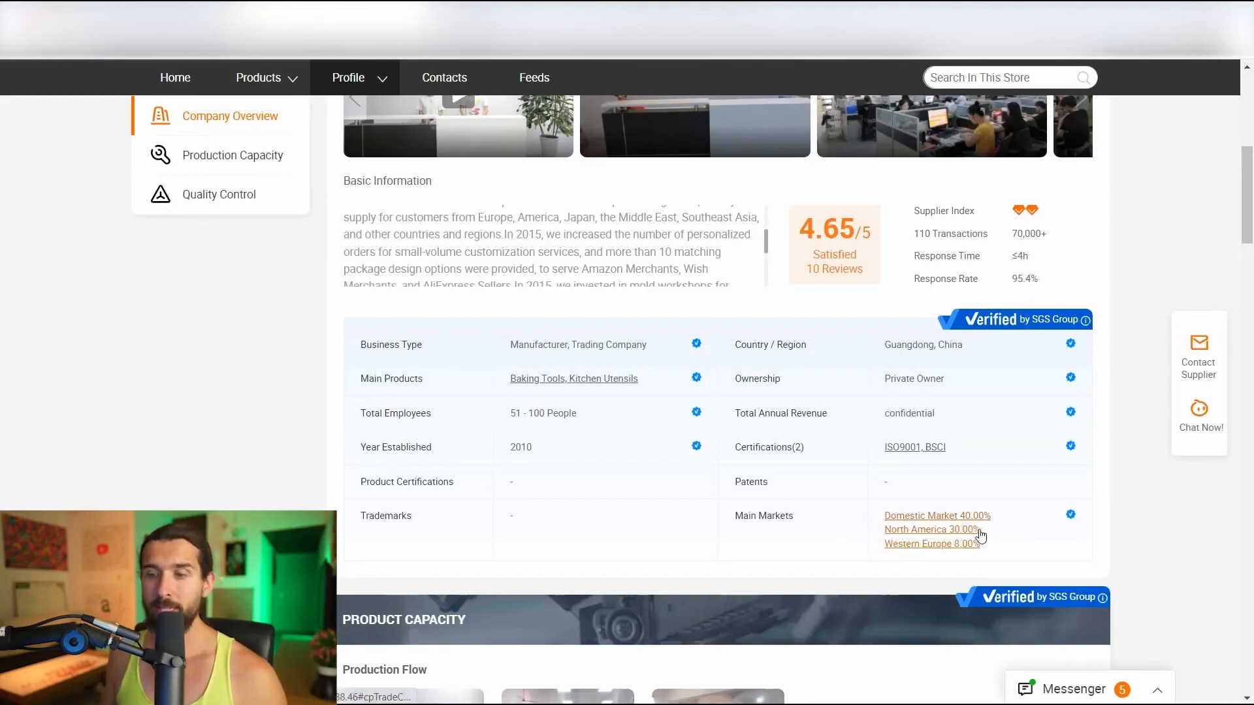
left_click_drag(980, 530, 876, 544)
left_click(871, 543)
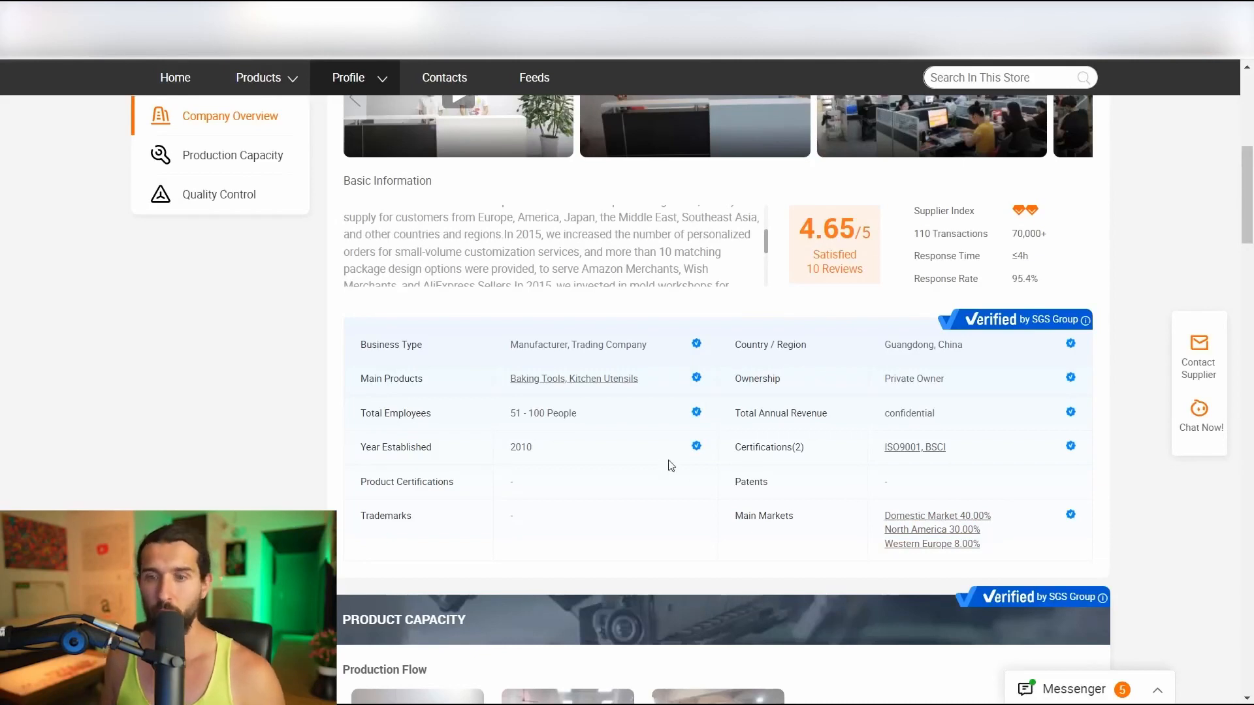
Check the supplier's year of establishment and total annual revenue in the verified company details
scroll(552, 468, "up", 1)
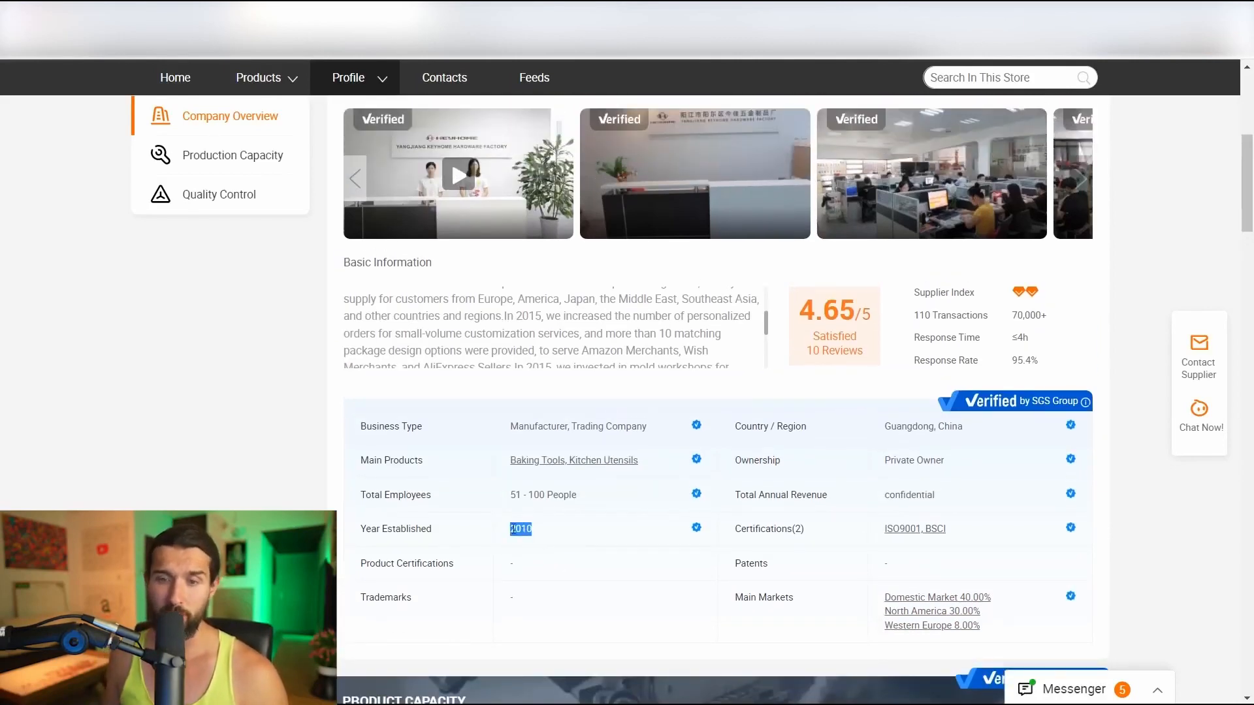
scroll(640, 543, "up", 1)
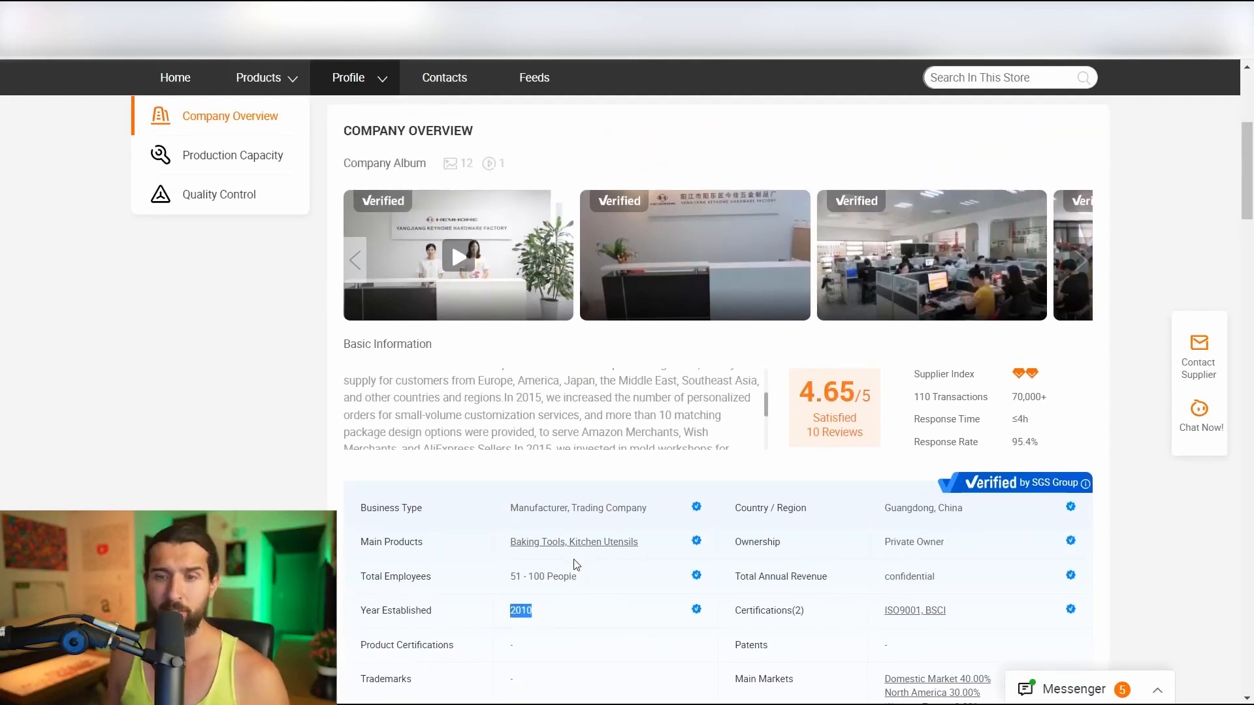
scroll(533, 524, "down", 1)
scroll(569, 520, "down", 2)
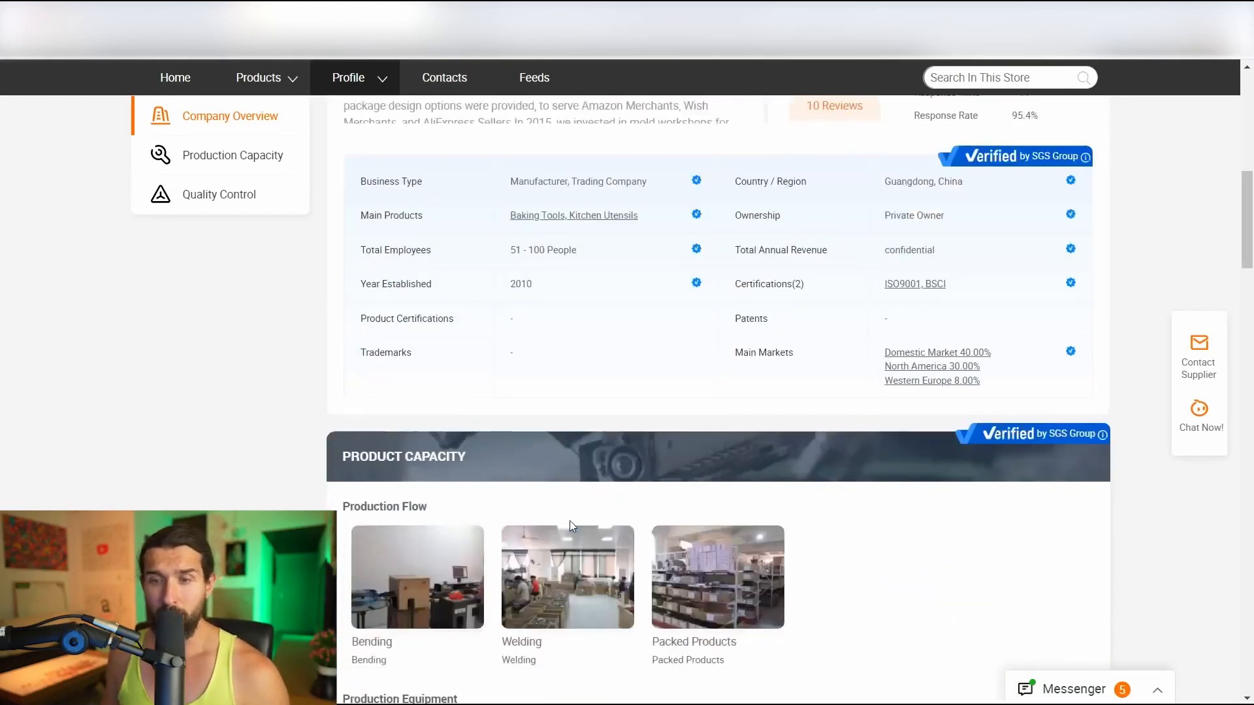
scroll(883, 472, "up", 1)
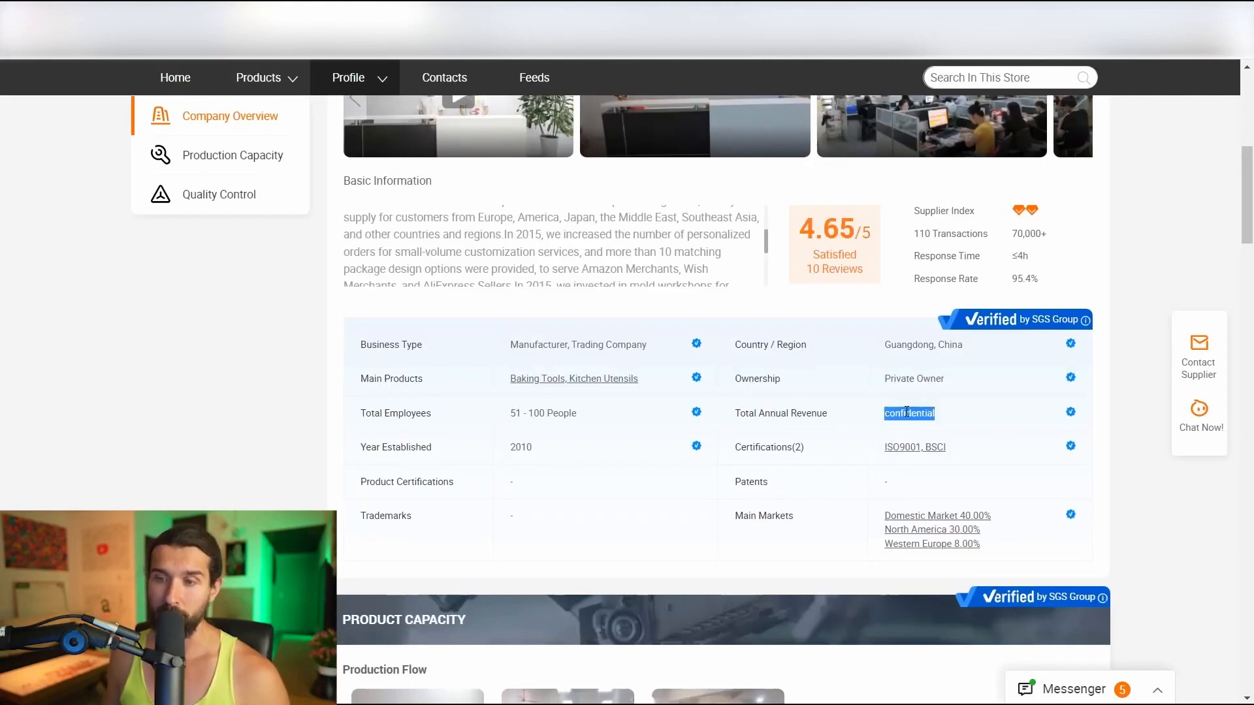
left_click(944, 418)
Review the supplier's rating and response figures, and return to the supplier results to check Yangjiang Keyhome's six-month transactions
scroll(810, 451, "up", 2)
scroll(674, 446, "up", 1)
scroll(943, 448, "up", 1)
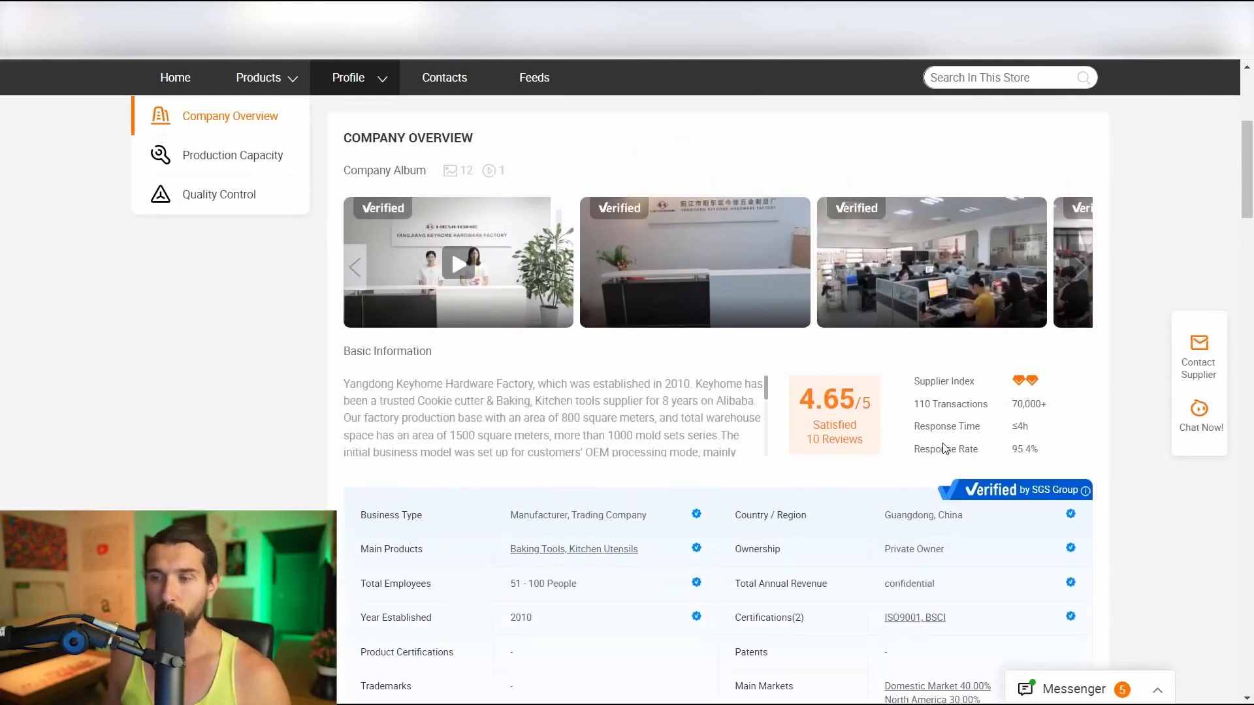
scroll(944, 449, "up", 2)
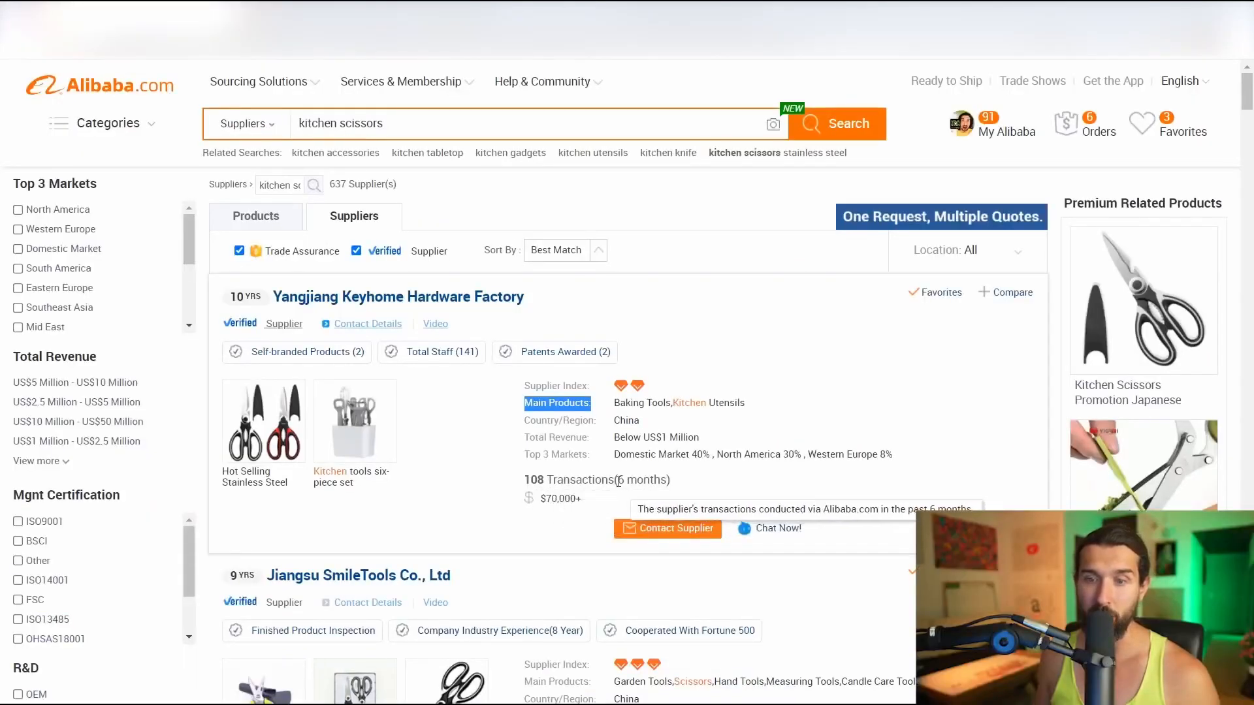
left_click(618, 481)
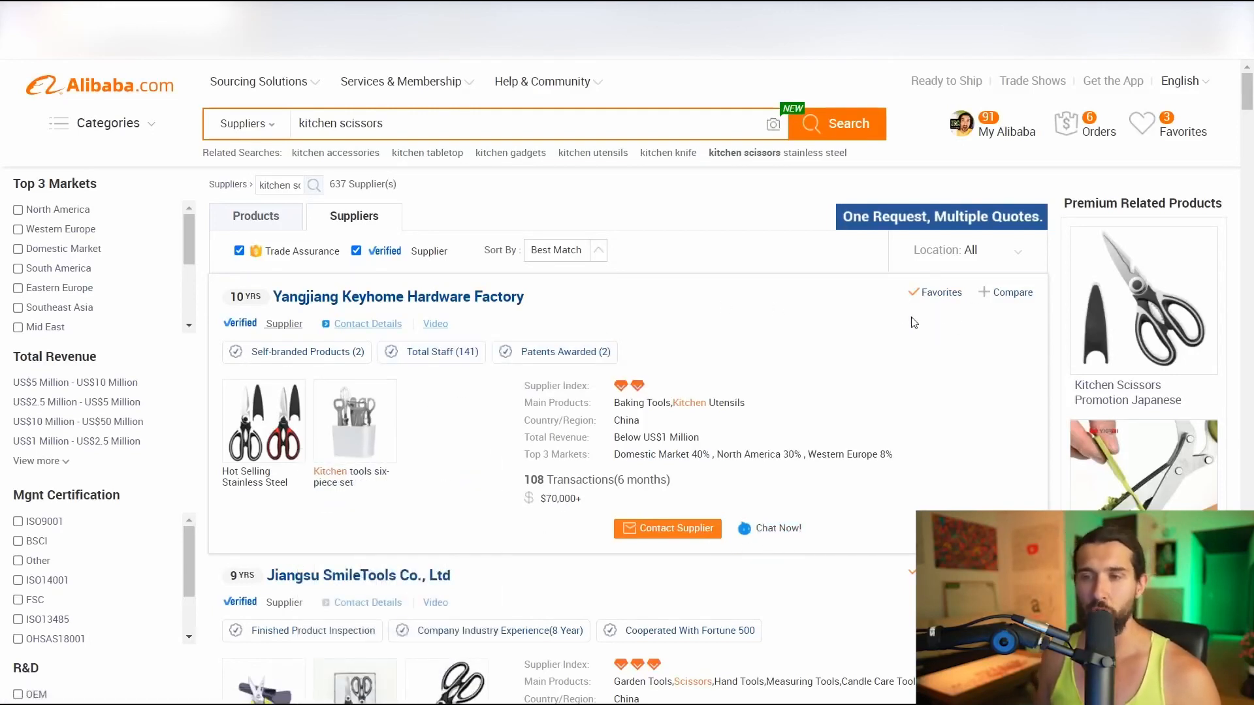
Open Yangjiang Keyhome Hardware Factory's company profile and browse its cookie cutter, kitchen tools and baking tools product categories
left_click(503, 297)
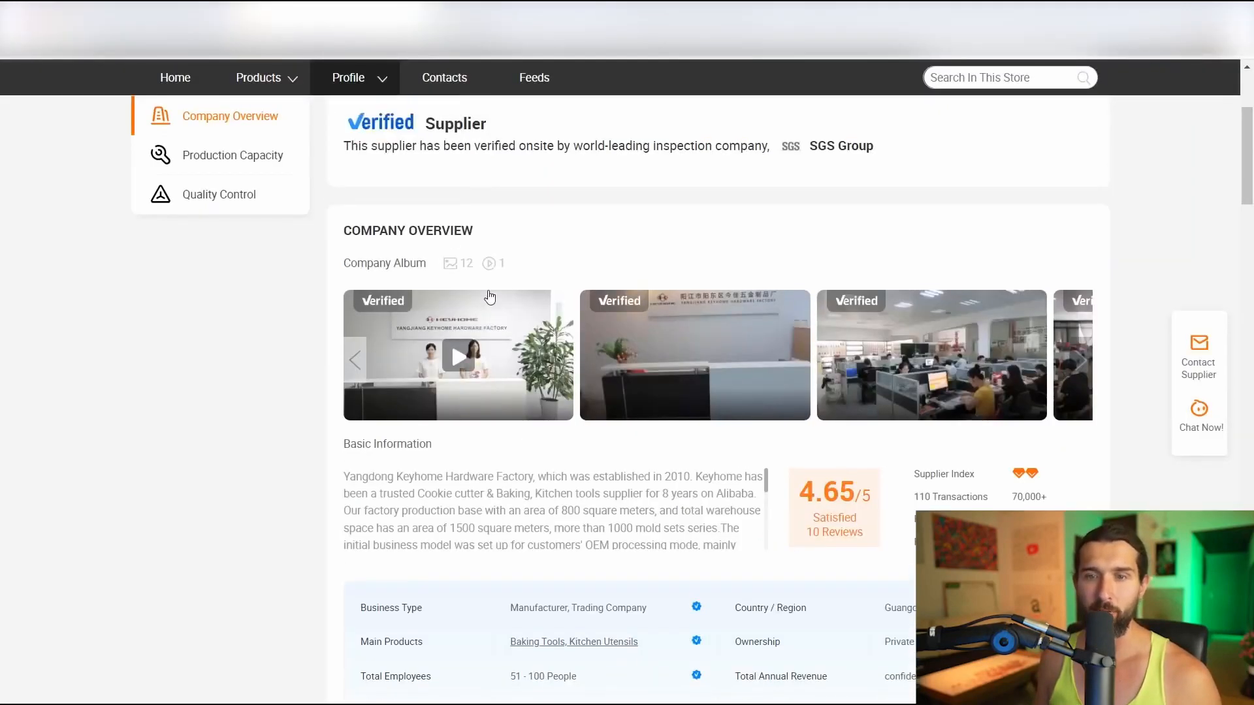
scroll(420, 424, "up", 1)
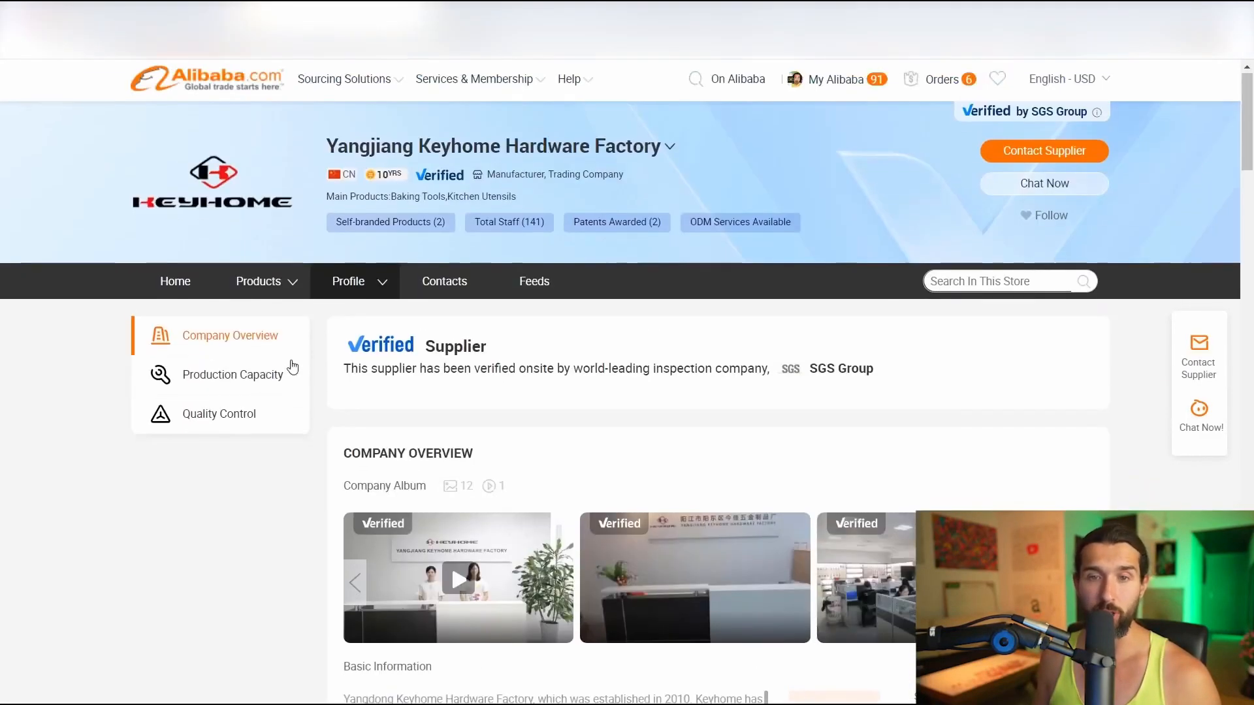
mouse_move(291, 285)
mouse_move(288, 346)
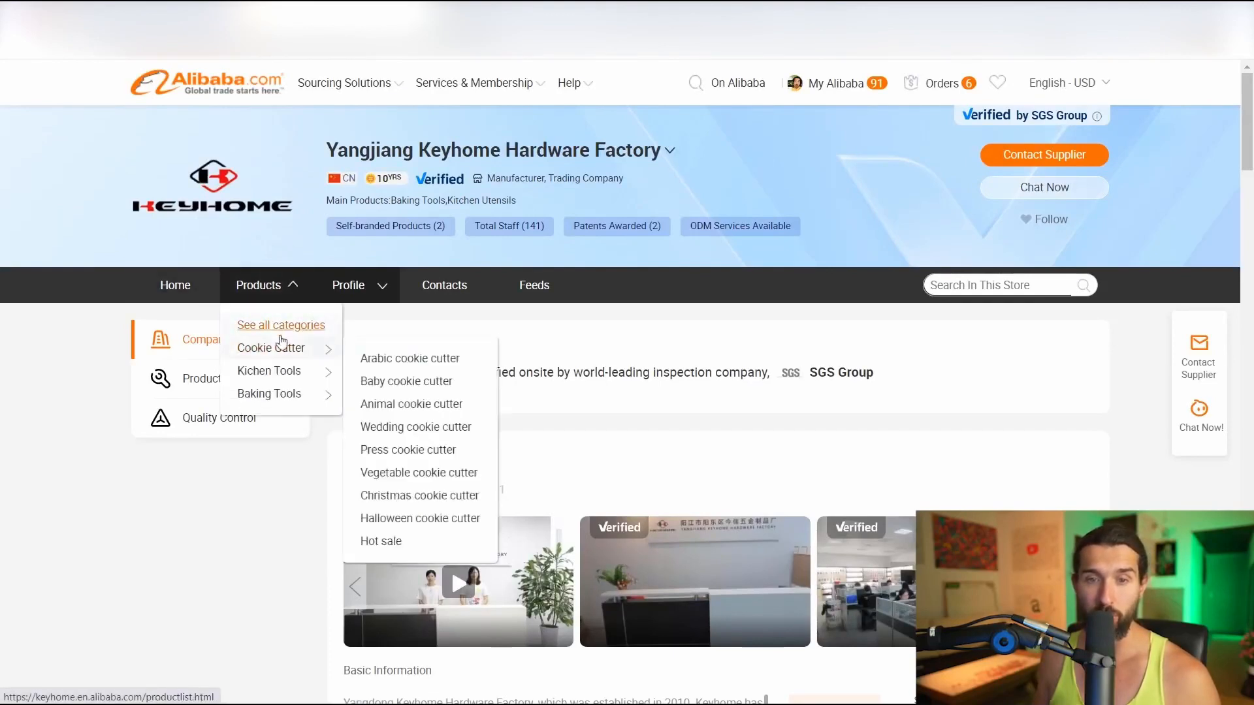
mouse_move(304, 372)
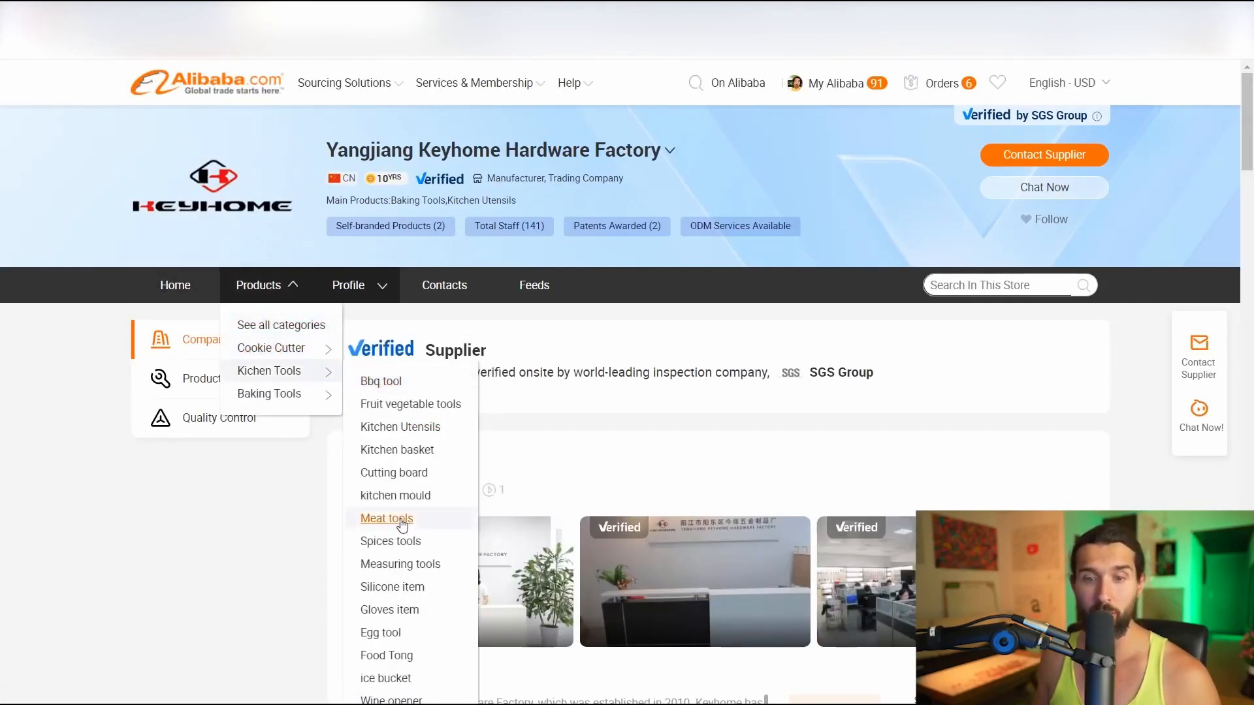
scroll(398, 519, "down", 1)
mouse_move(281, 316)
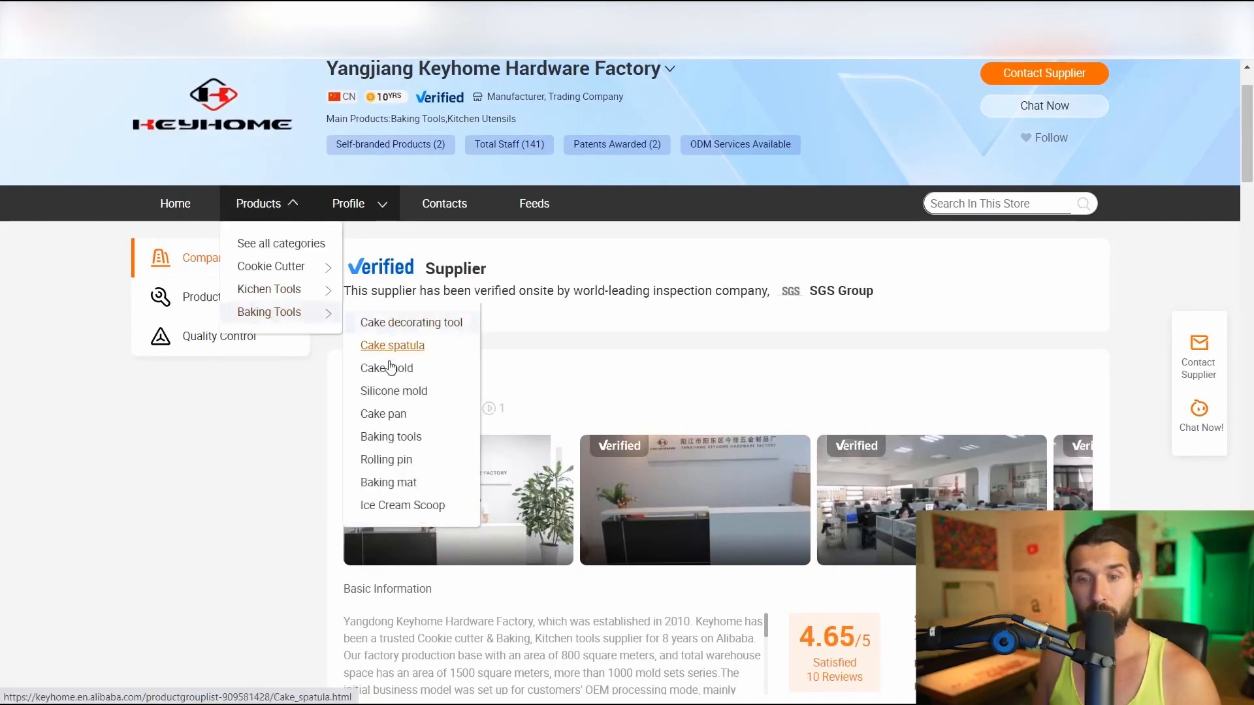
Review the supplier's store home page, including its product categories and company profile, and return to the supplier results
left_click(199, 210)
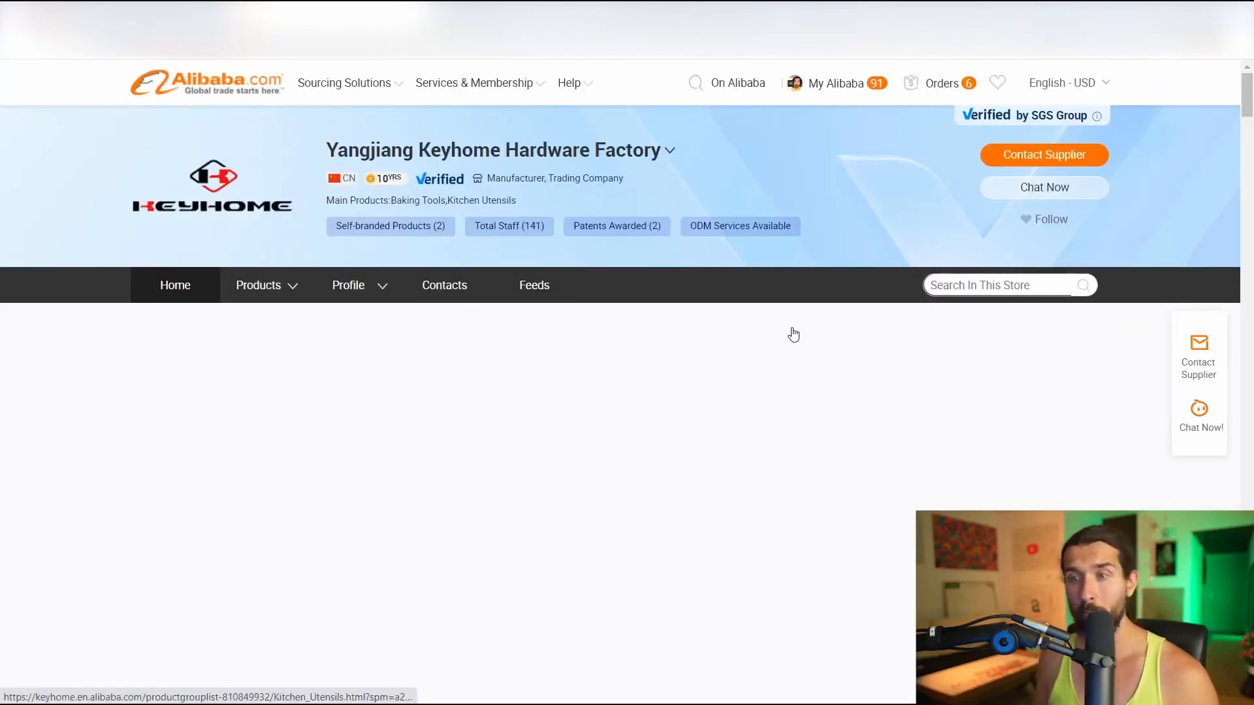
scroll(757, 316, "down", 10)
scroll(775, 307, "down", 2)
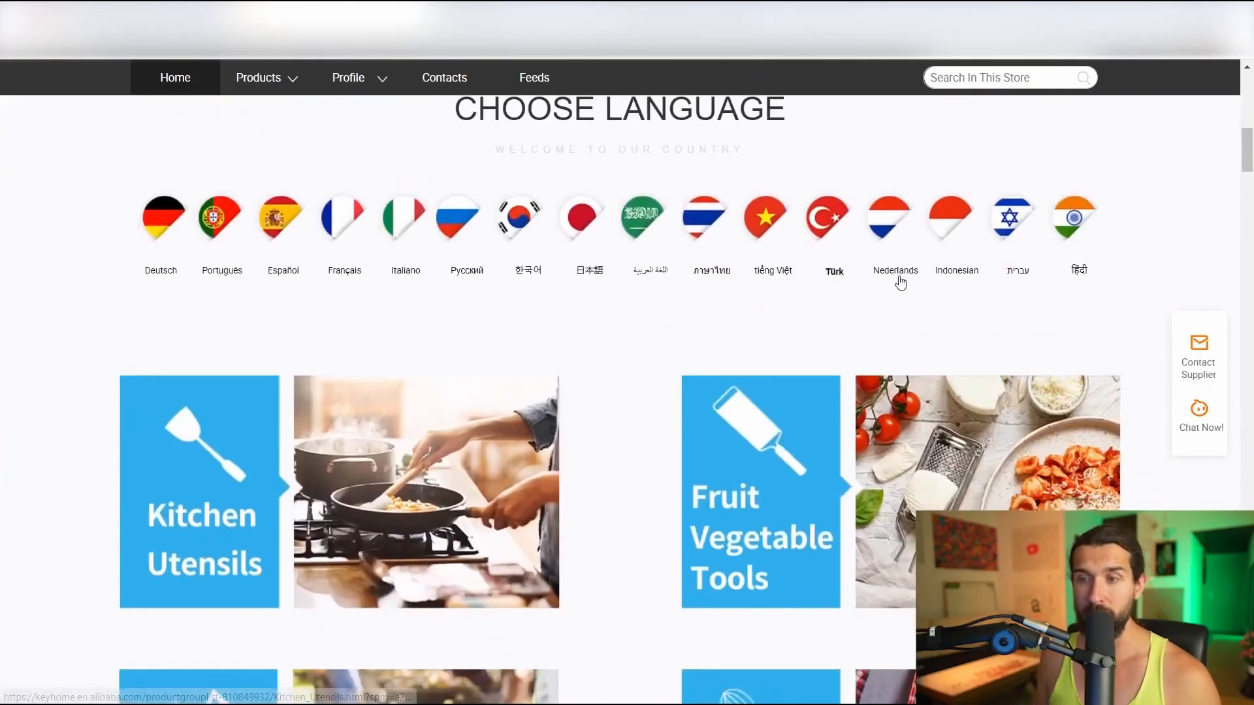
scroll(894, 271, "up", 2)
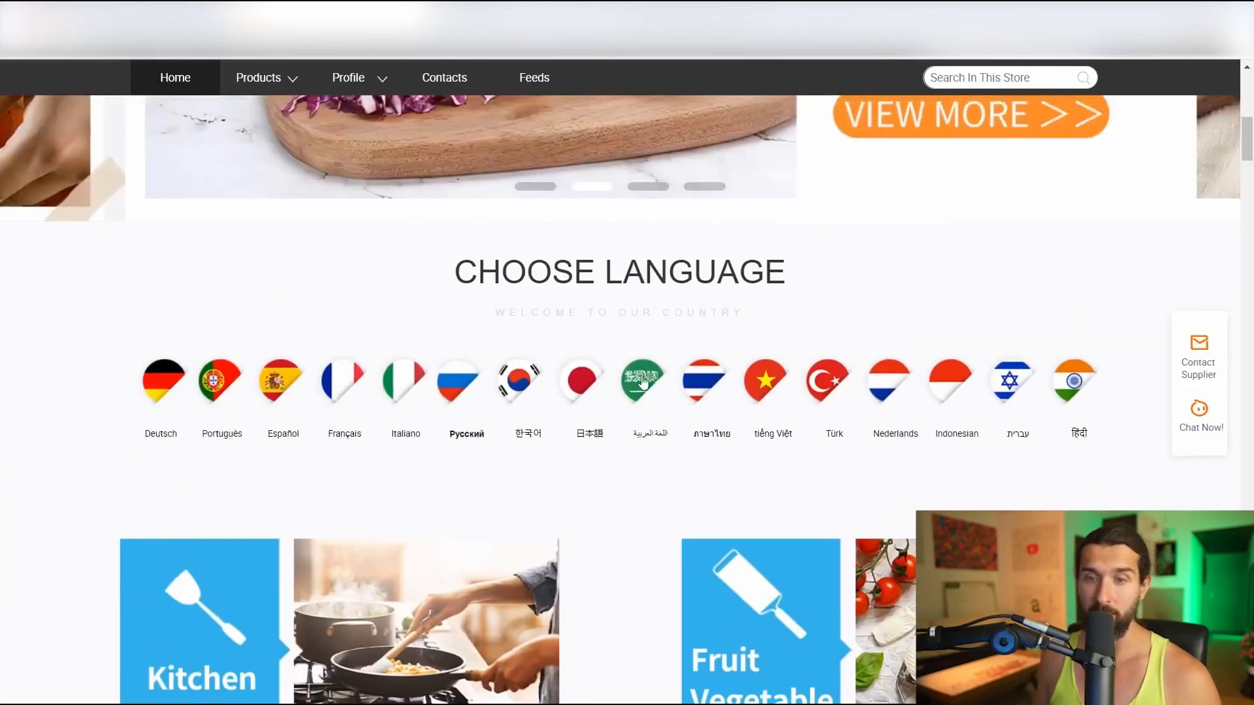
scroll(431, 392, "down", 1)
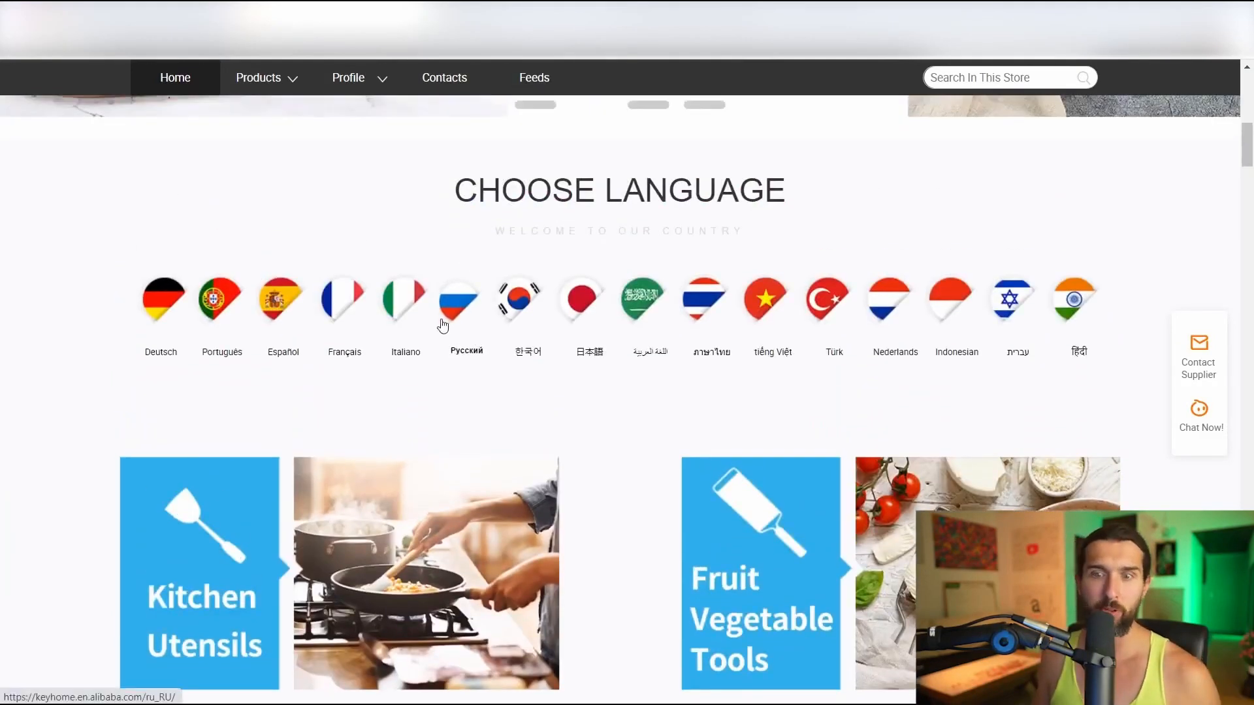
scroll(457, 318, "down", 20)
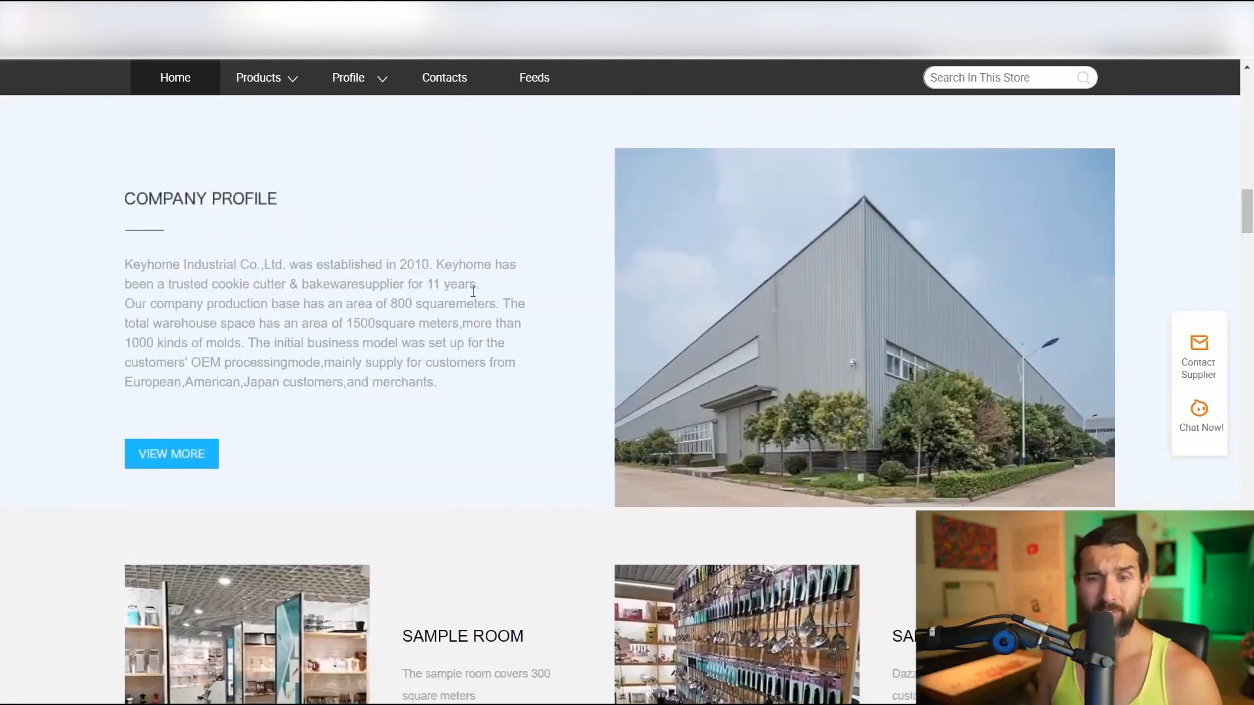
scroll(1024, 327, "down", 4)
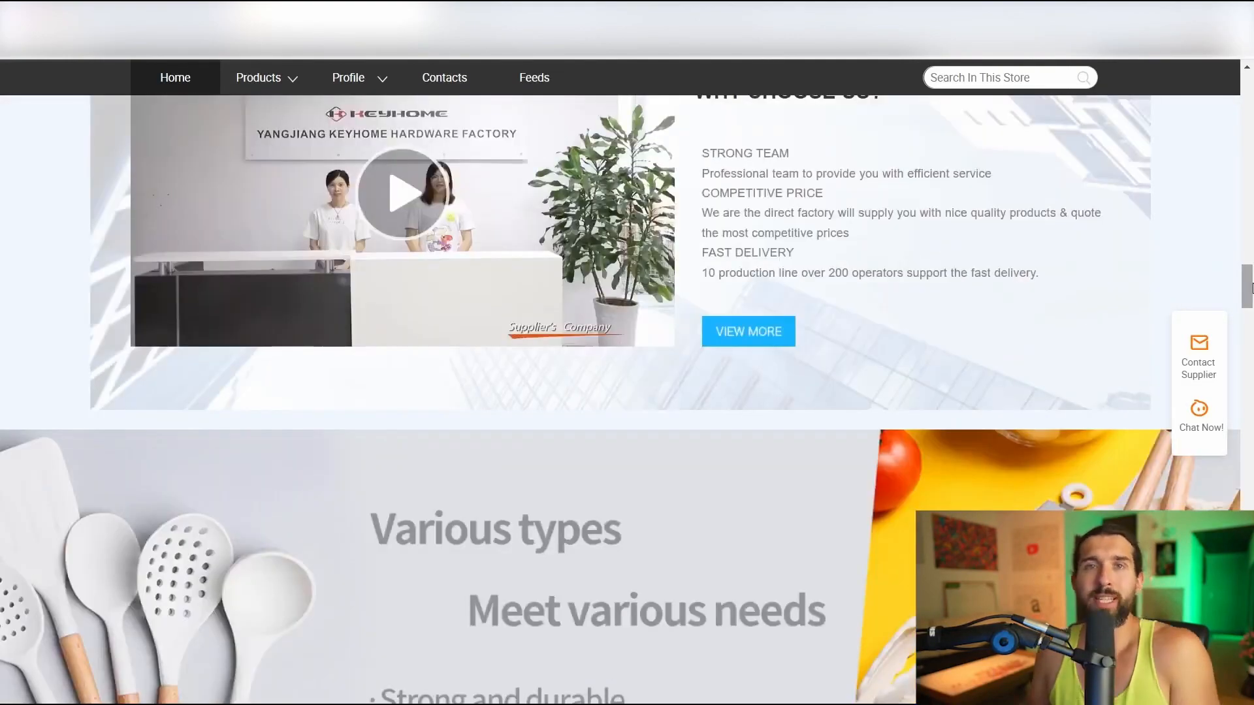
left_click_drag(1250, 287, 1247, 157)
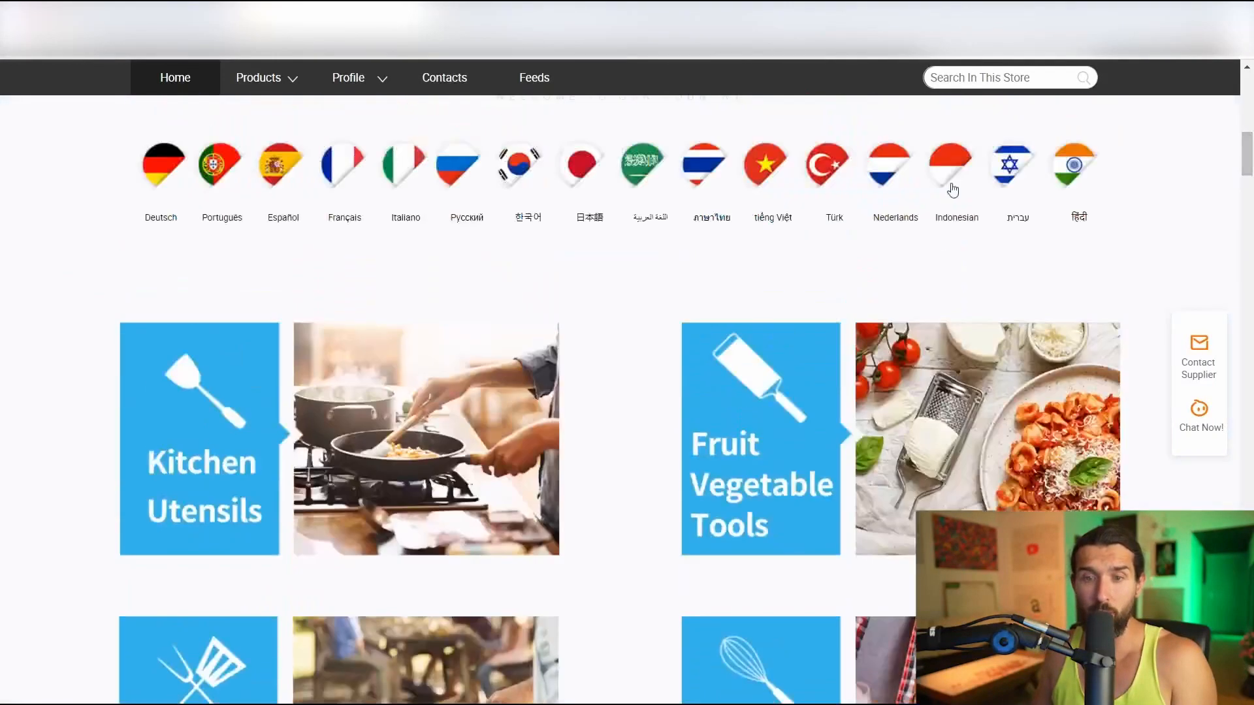
scroll(951, 189, "up", 6)
scroll(705, 319, "up", 3)
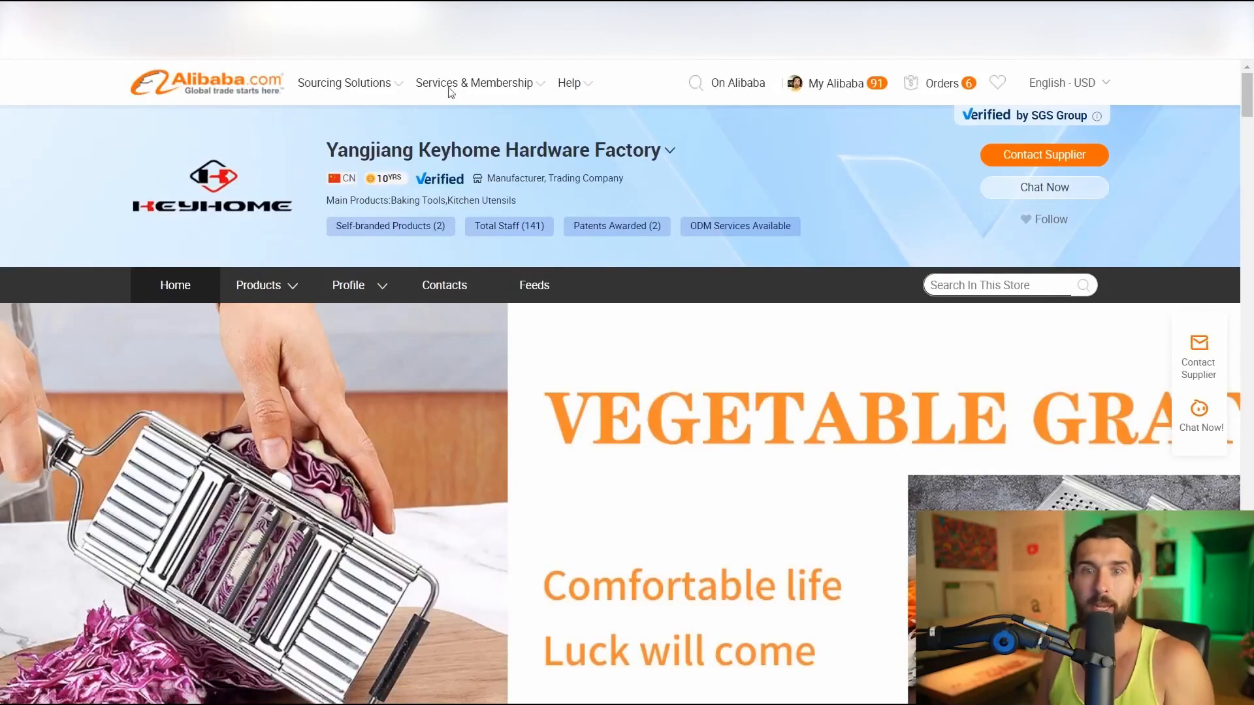
mouse_move(786, 103)
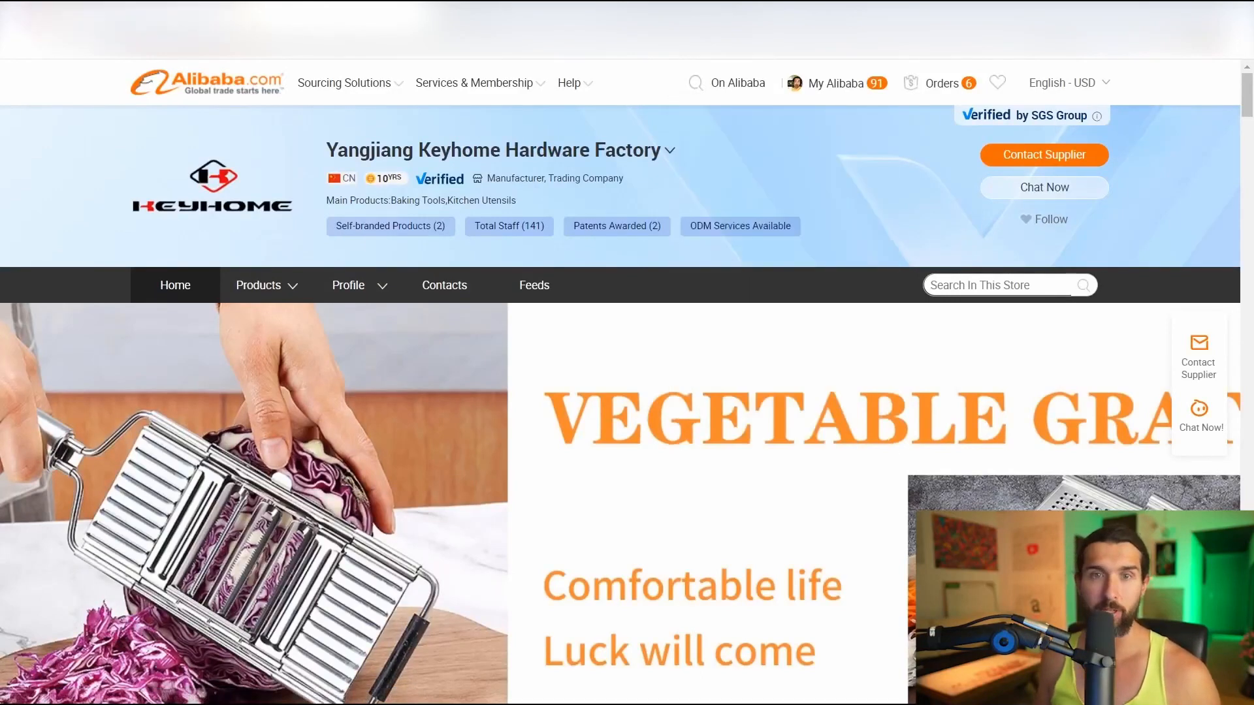
key("ctrl+w")
Compare Jiangsu SmileTools' capability tags, main products and top markets with Yangjiang Keyhome's in the supplier results
scroll(925, 319, "down", 3)
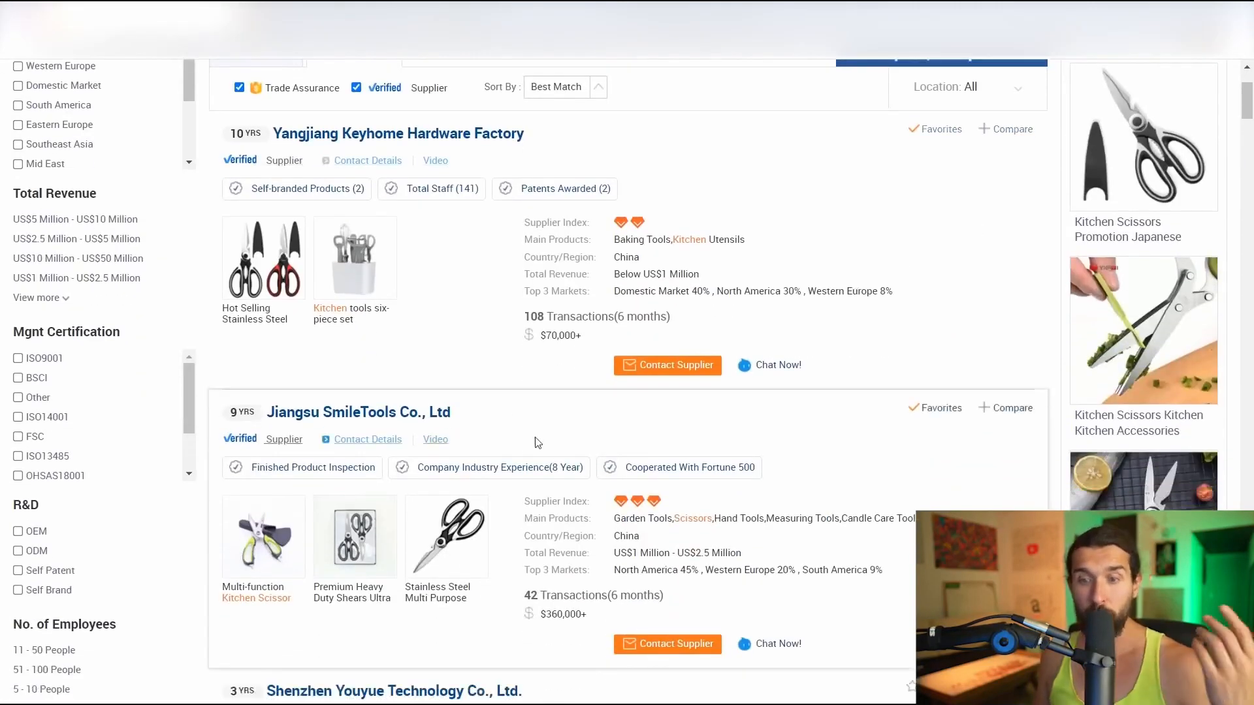
mouse_move(436, 457)
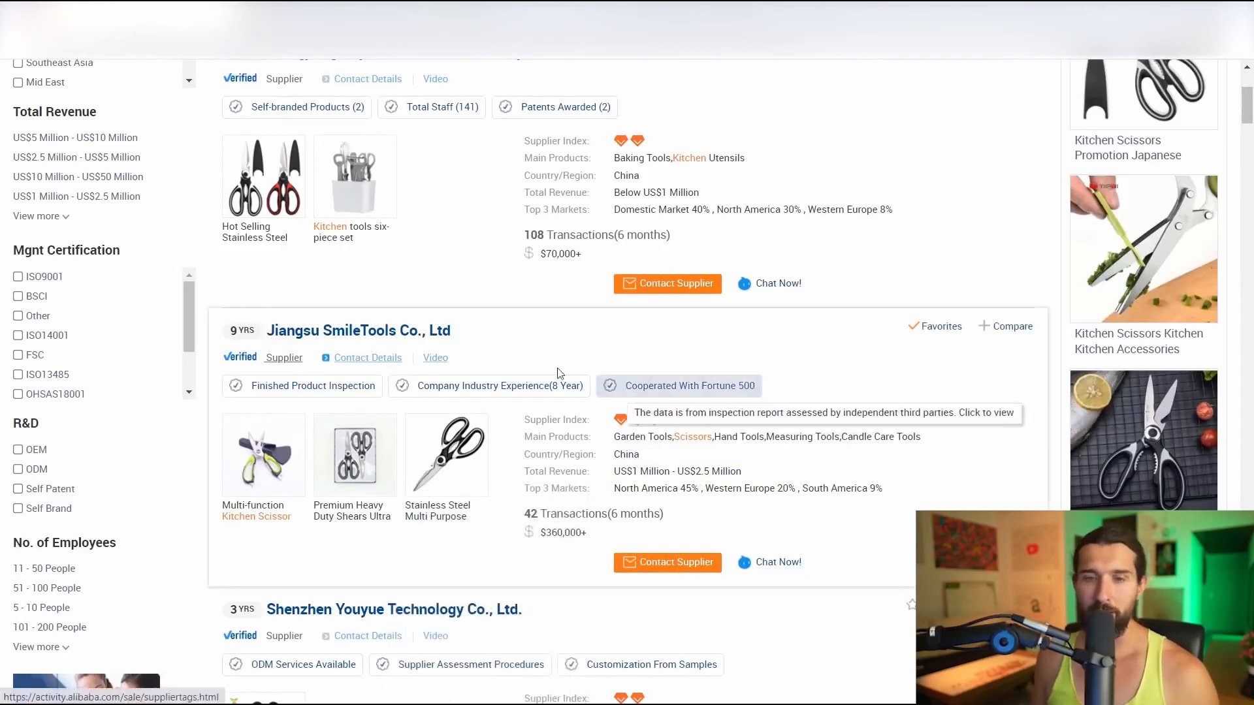
scroll(617, 333, "down", 2)
scroll(617, 333, "up", 4)
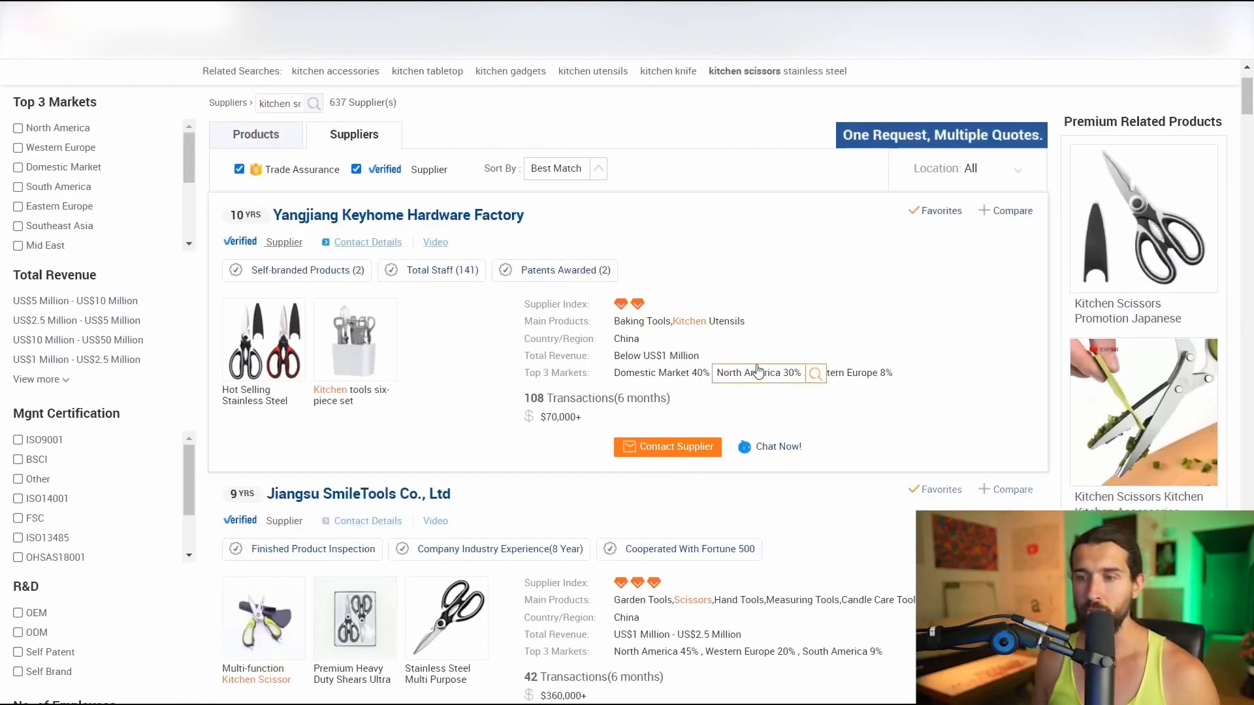
Add Shenzhen Youyue Technology Co., Ltd. to the favorite suppliers
scroll(969, 293, "down", 3)
left_click(911, 522)
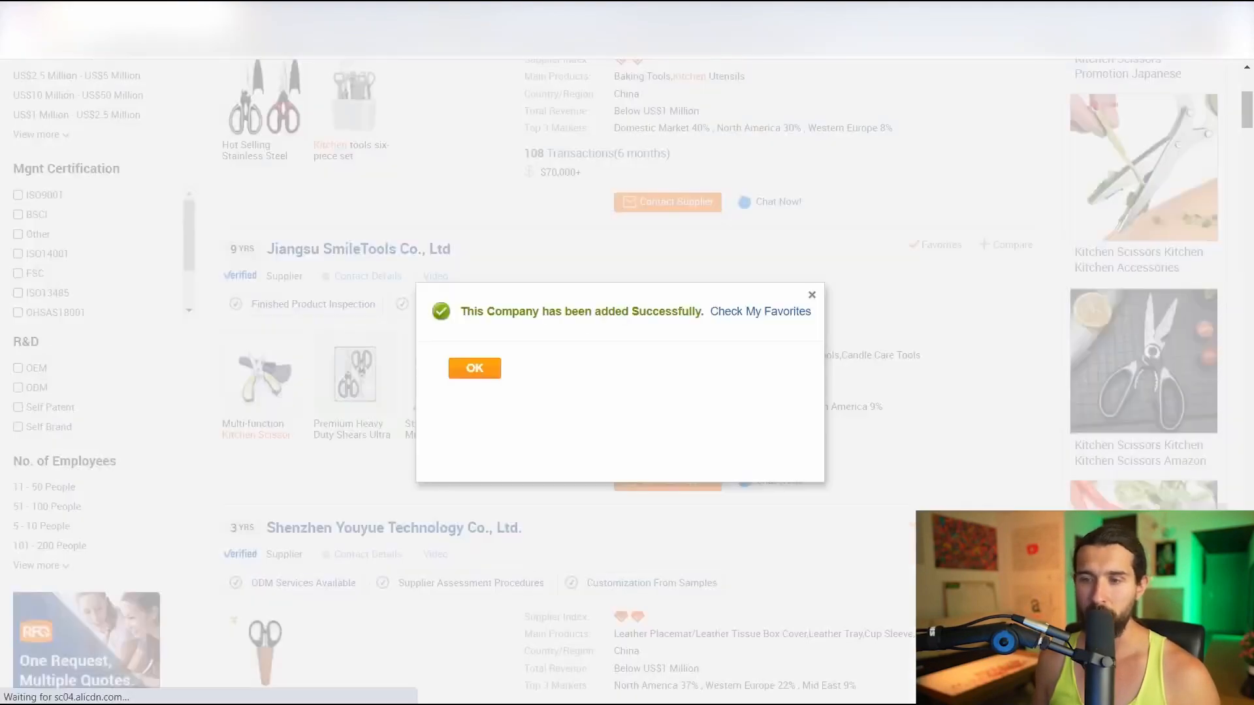
left_click(813, 292)
scroll(390, 531, "down", 2)
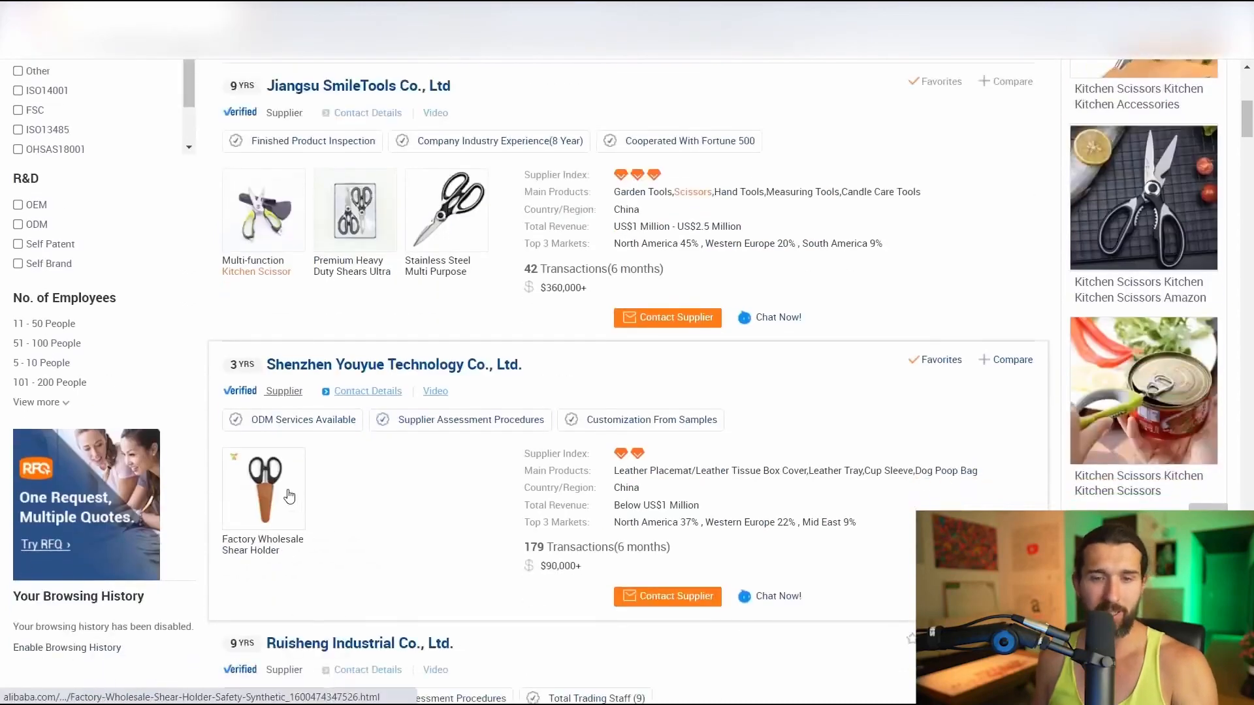
Open the list of favorite suppliers and look through the saved companies
scroll(539, 555, "up", 6)
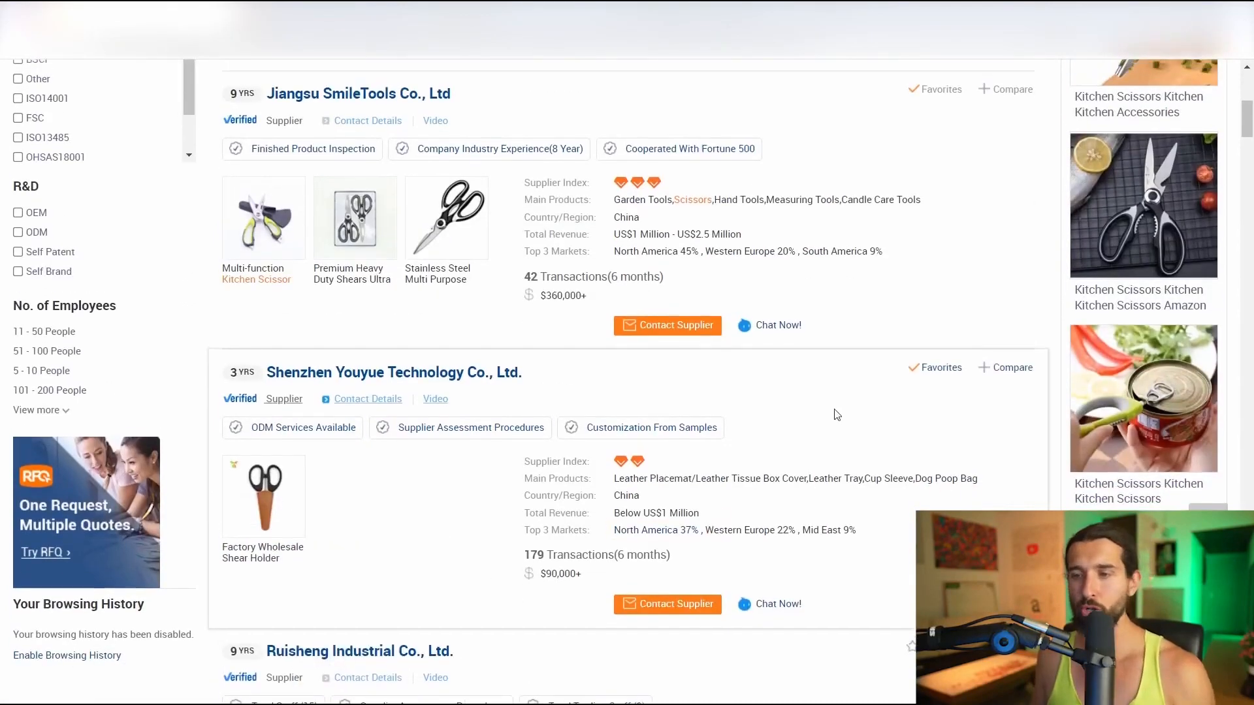
mouse_move(1176, 138)
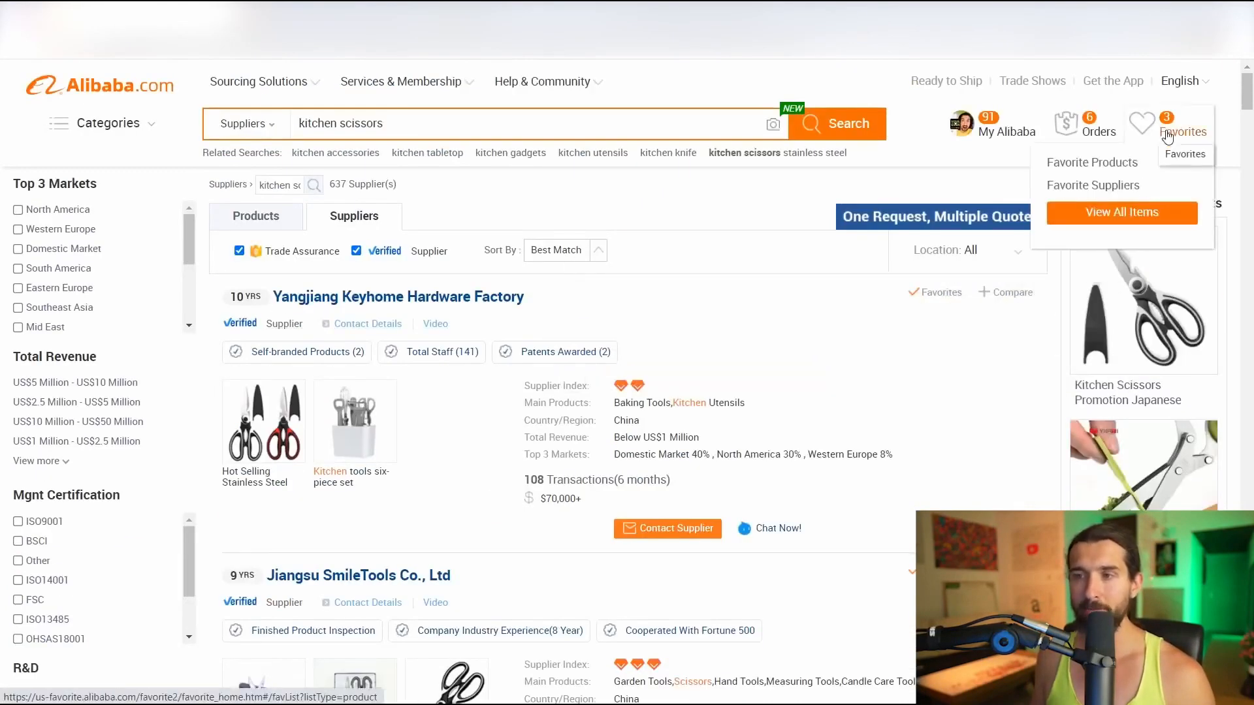
left_click(1094, 190)
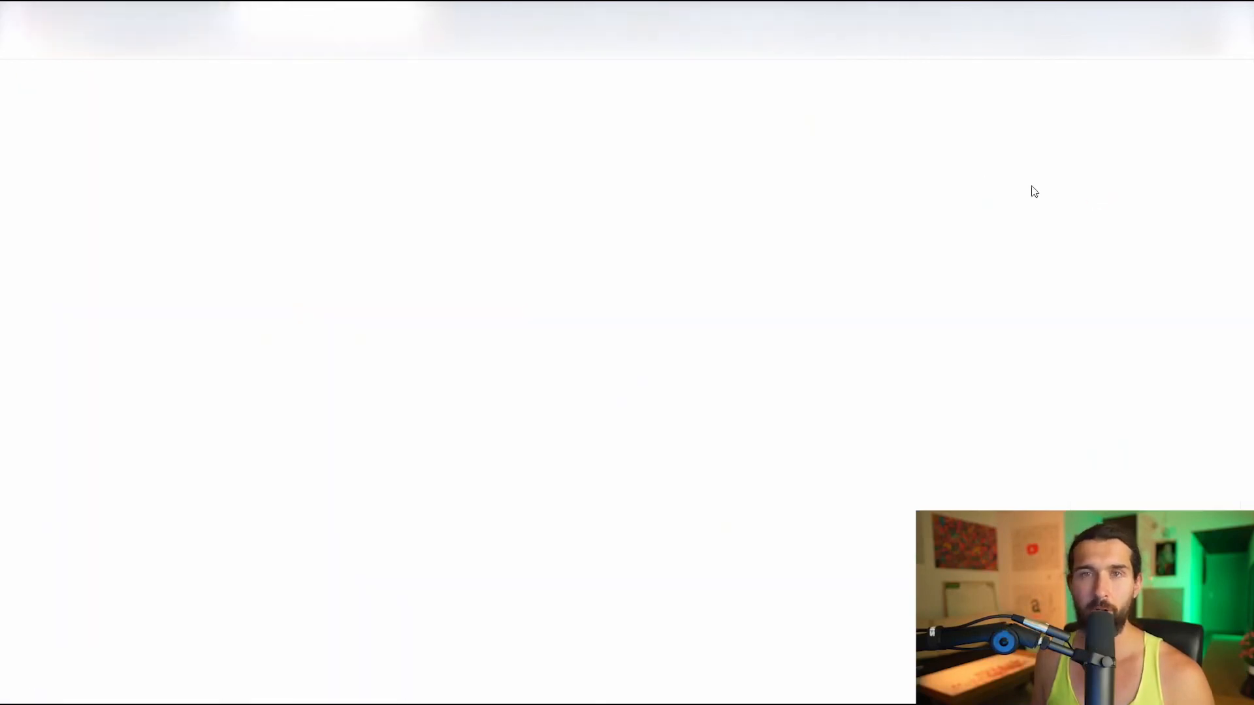
scroll(401, 203, "down", 1)
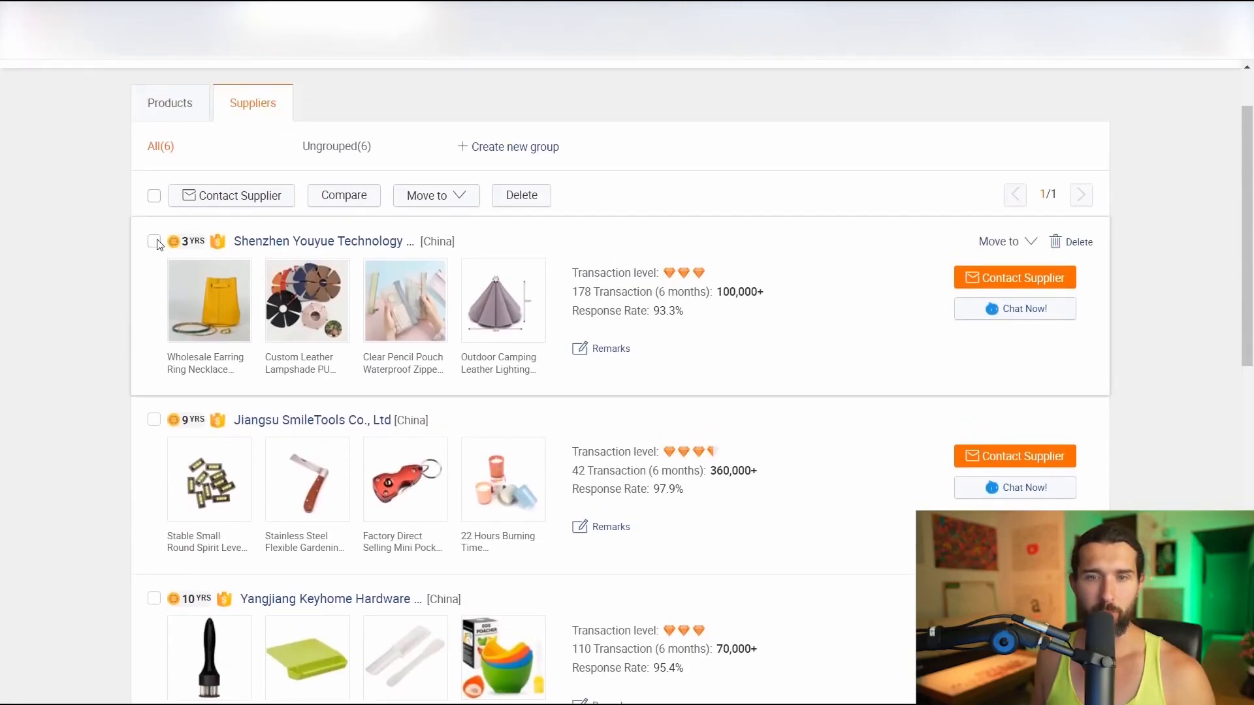
scroll(212, 388, "down", 5)
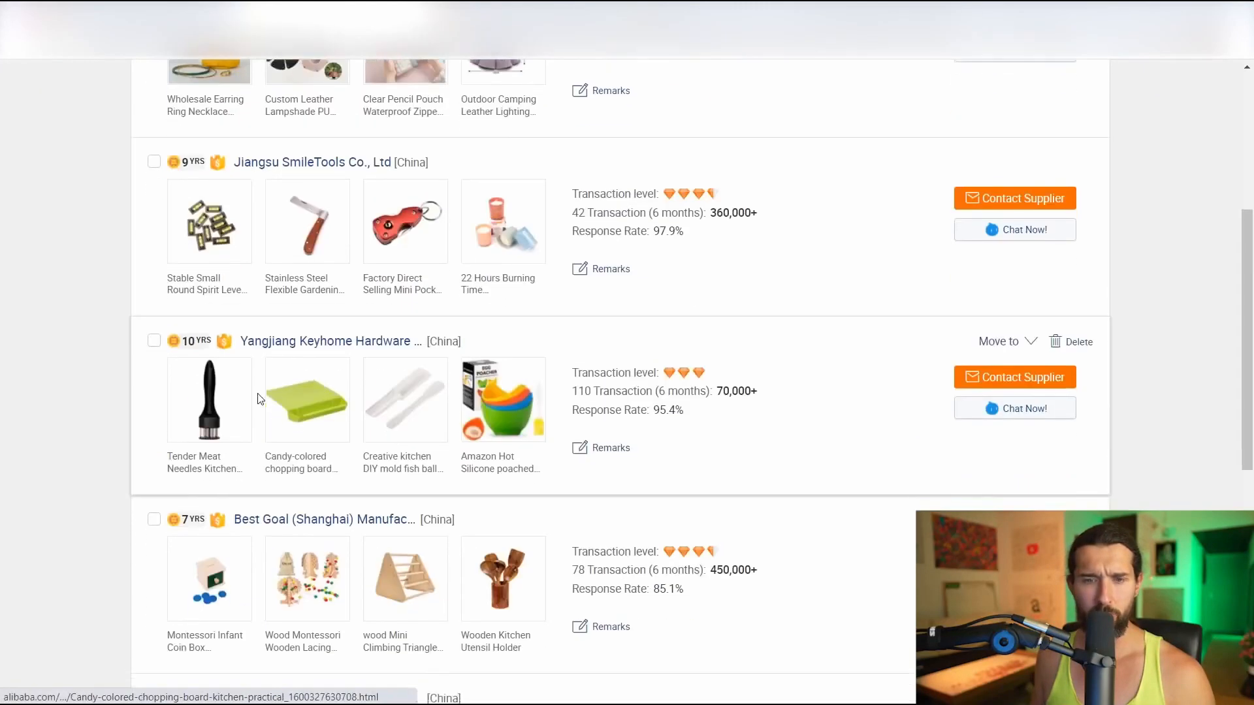
scroll(211, 387, "down", 5)
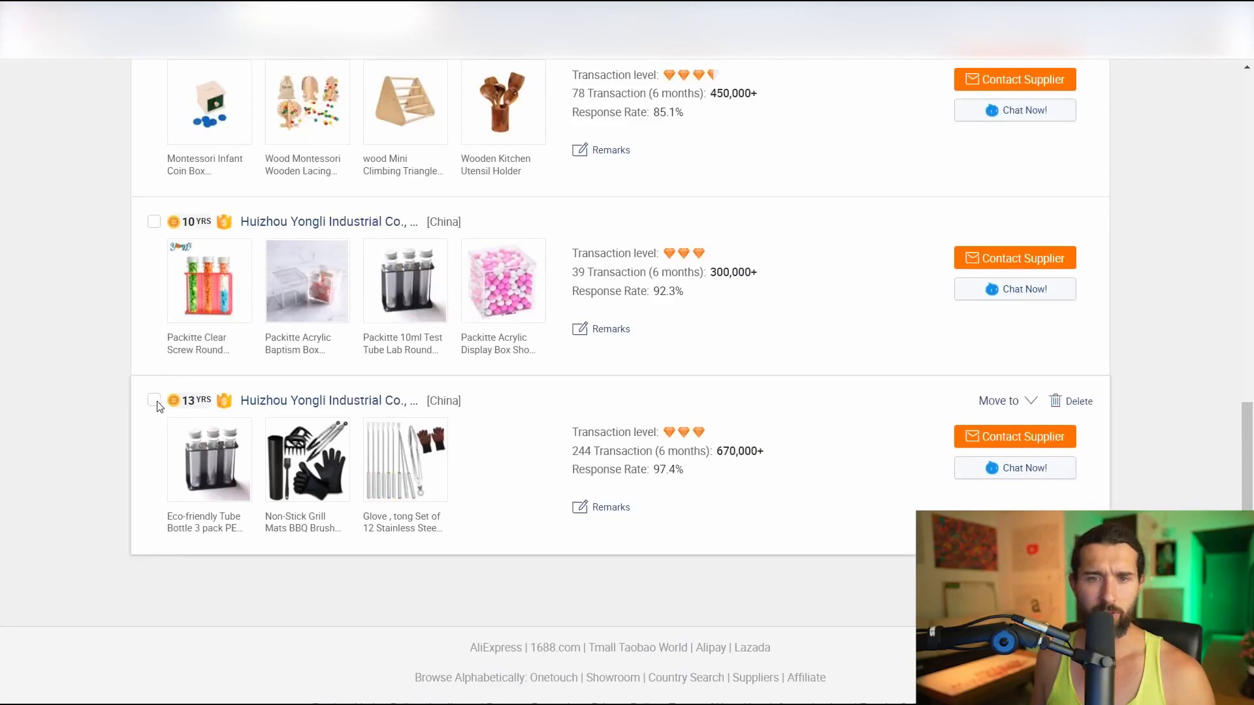
scroll(151, 416, "up", 1)
scroll(150, 416, "up", 3)
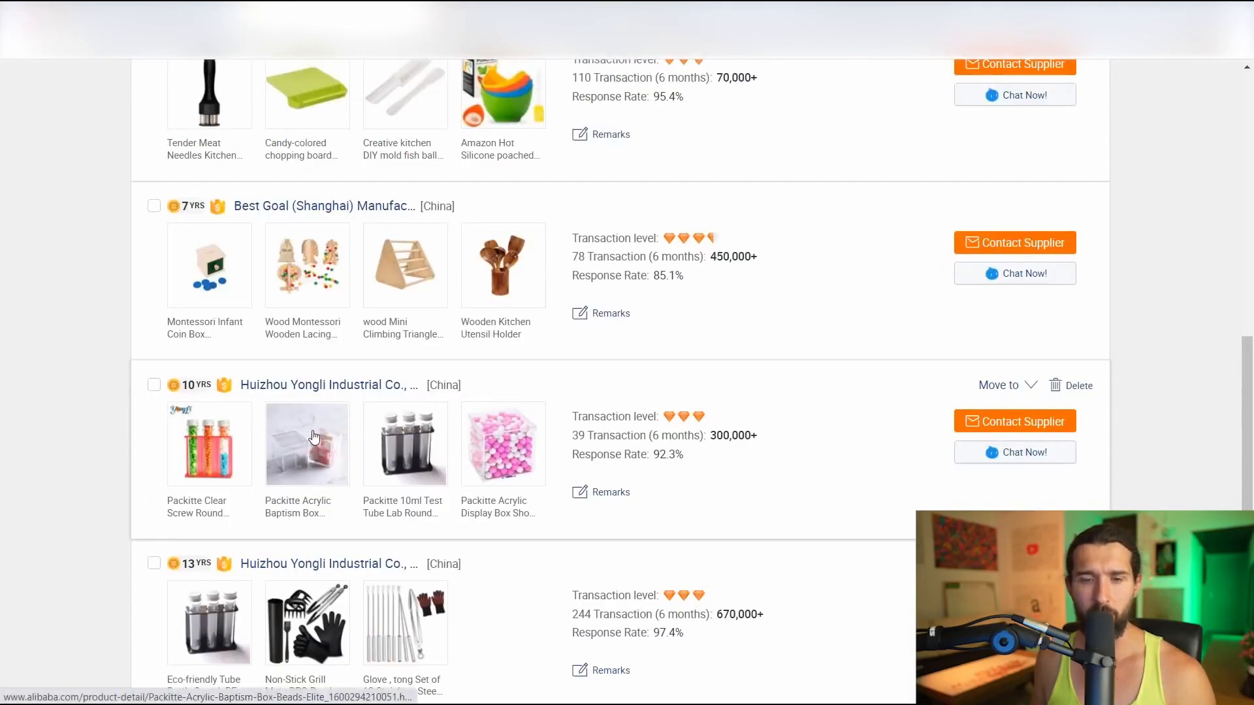
Select Shenzhen Youyue Technology and Jiangsu SmileTools in the favorites and open a joint inquiry form for both suppliers
scroll(206, 455, "up", 8)
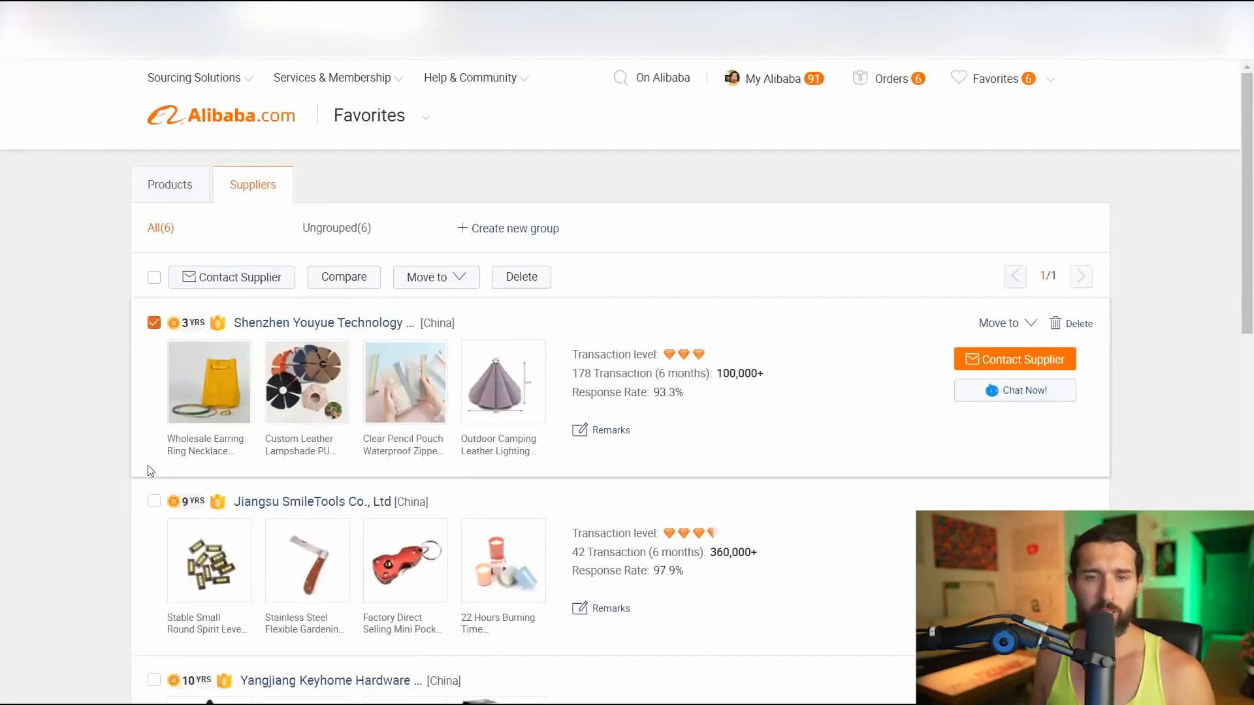
left_click(155, 501)
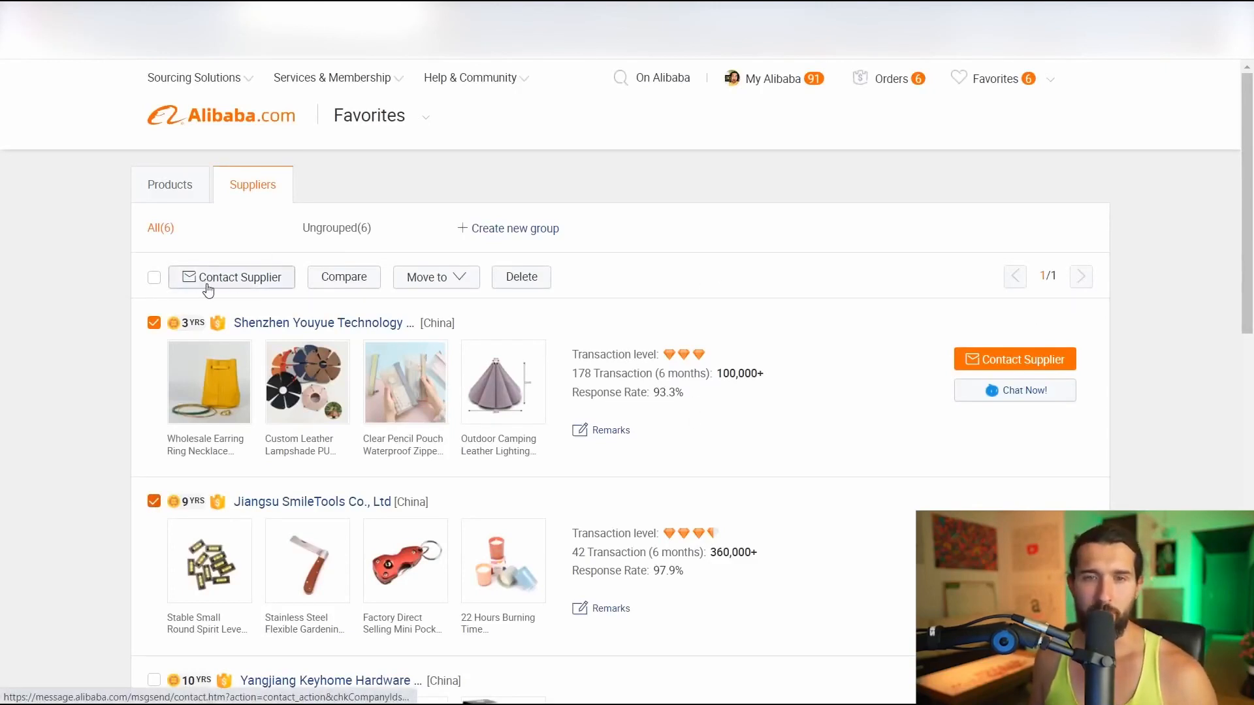
left_click(241, 281)
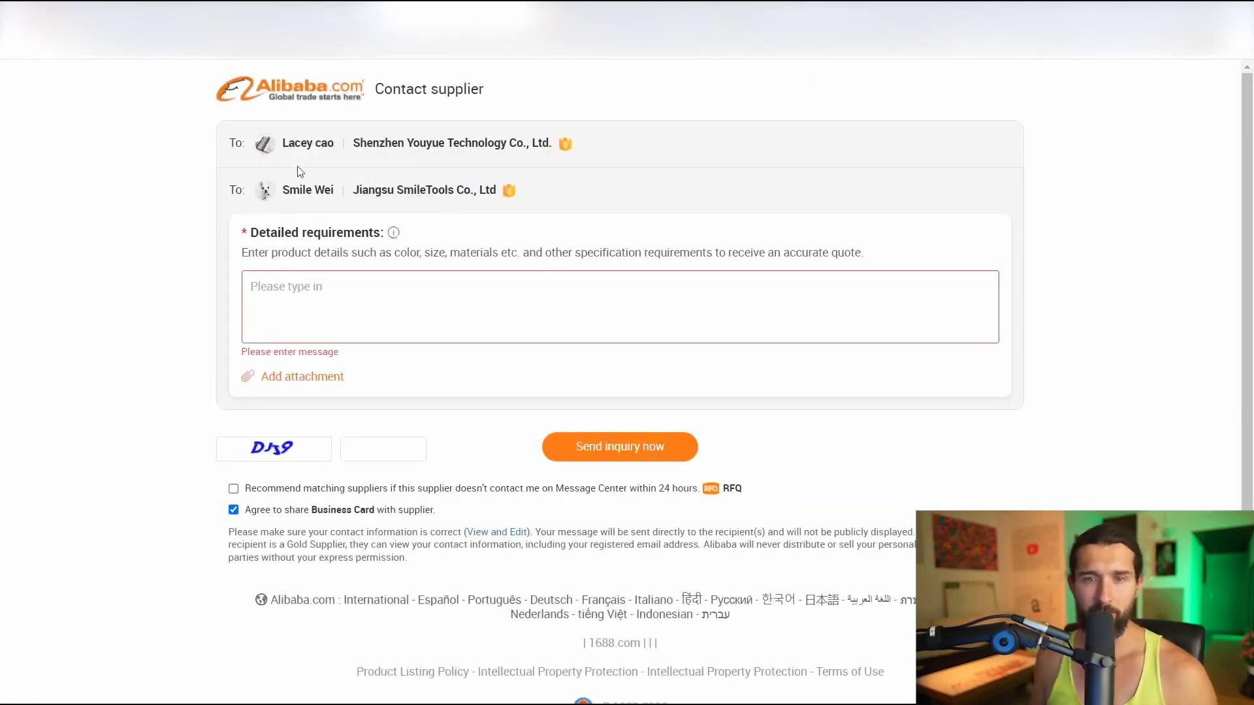
left_click_drag(348, 194, 497, 192)
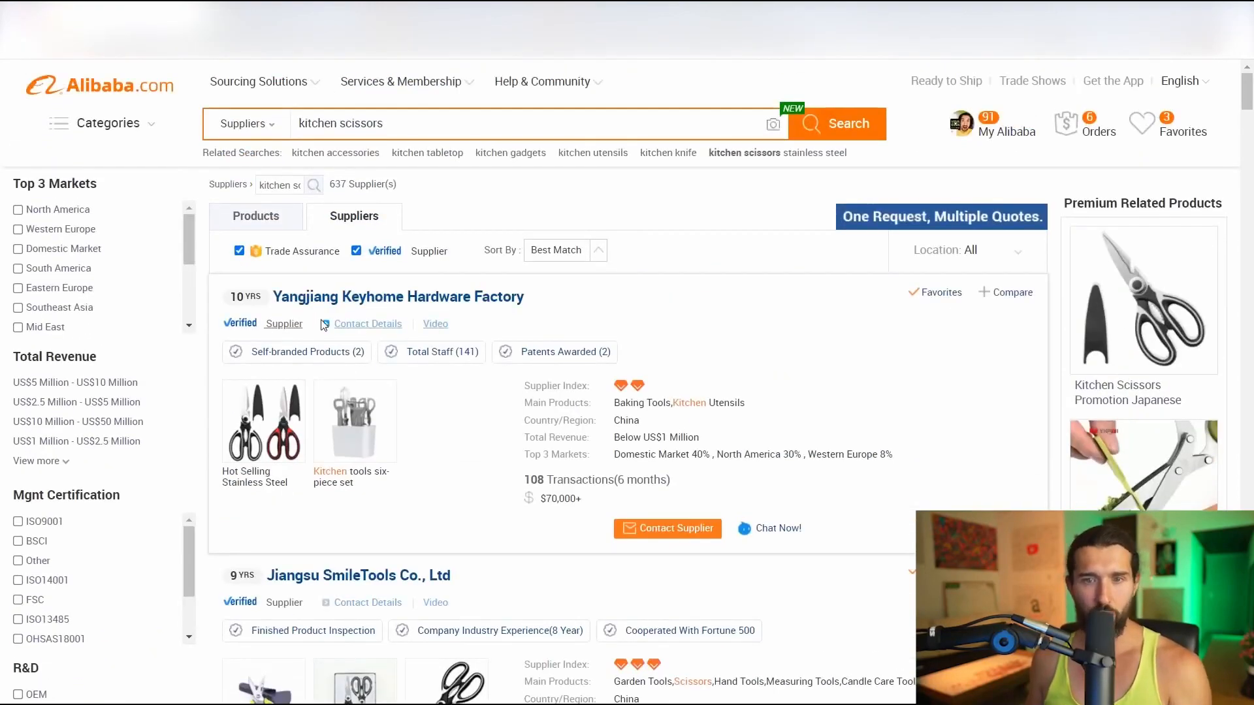
Compare the total revenue, transactions and main products of Yangjiang Keyhome, Jiangsu SmileTools and Shenzhen Youyue in the supplier results
scroll(323, 325, "down", 3)
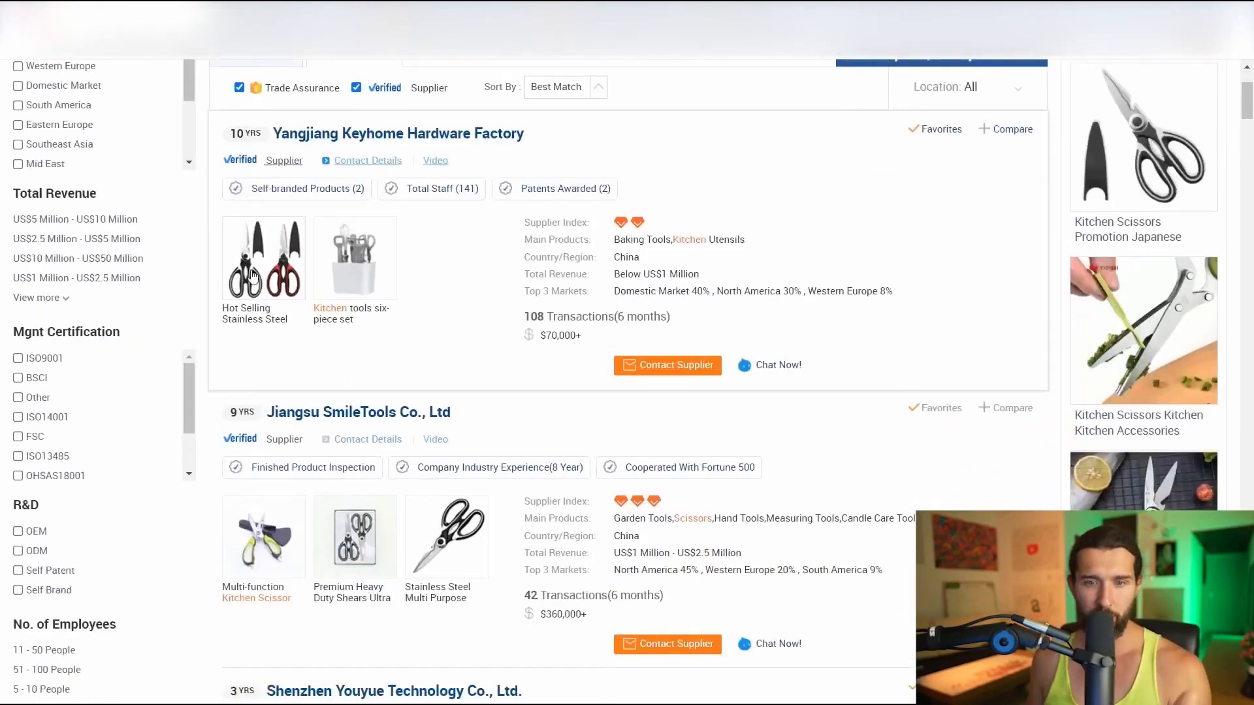
scroll(480, 442, "down", 5)
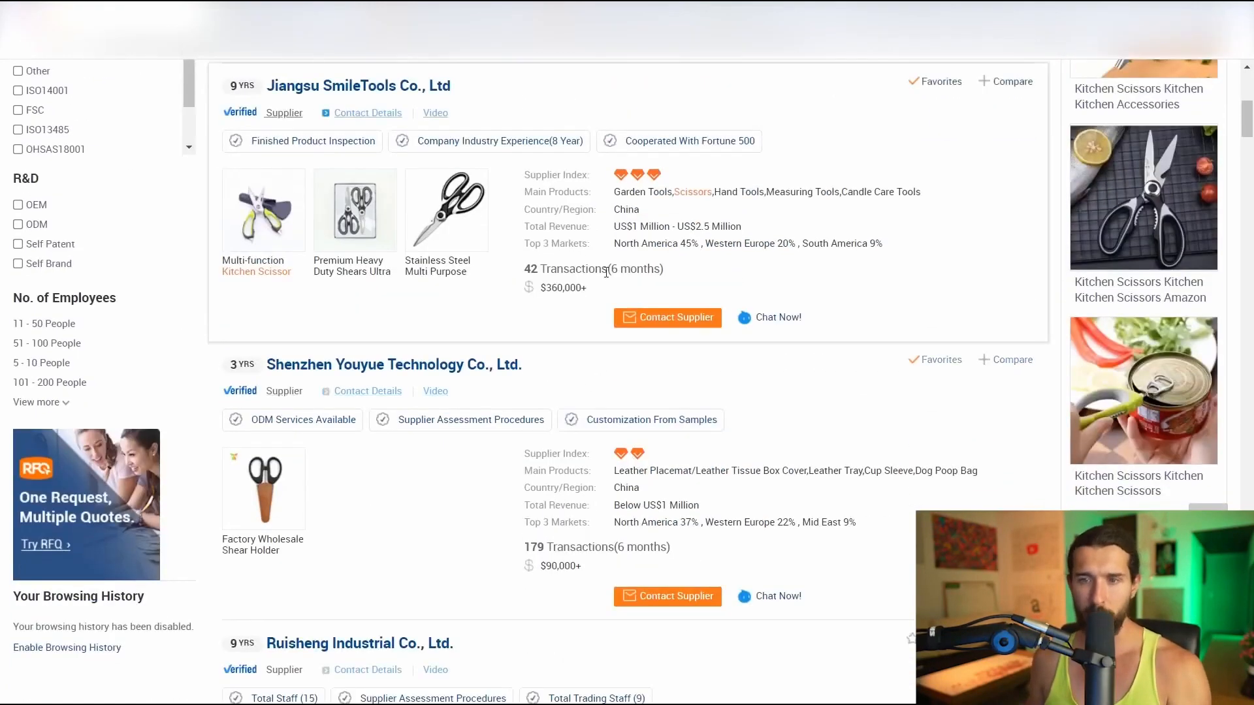
scroll(632, 316, "up", 3)
scroll(618, 291, "down", 2)
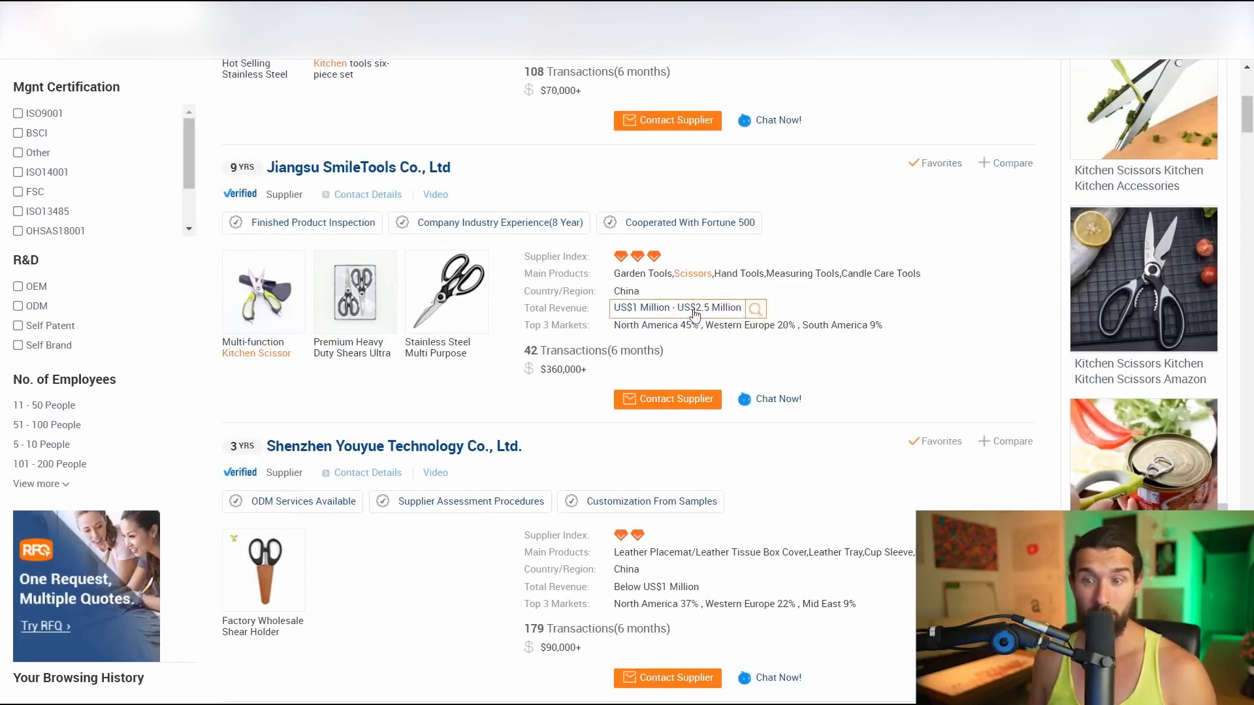
scroll(662, 518, "down", 1)
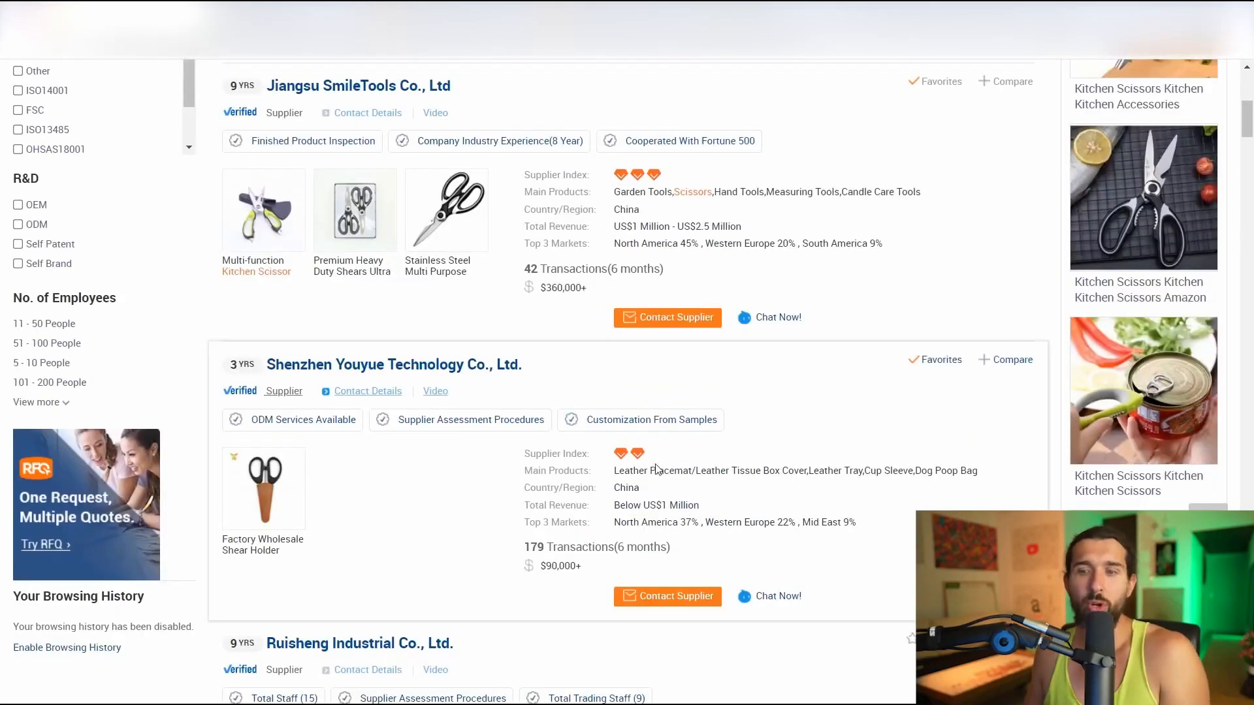
scroll(655, 515, "up", 3)
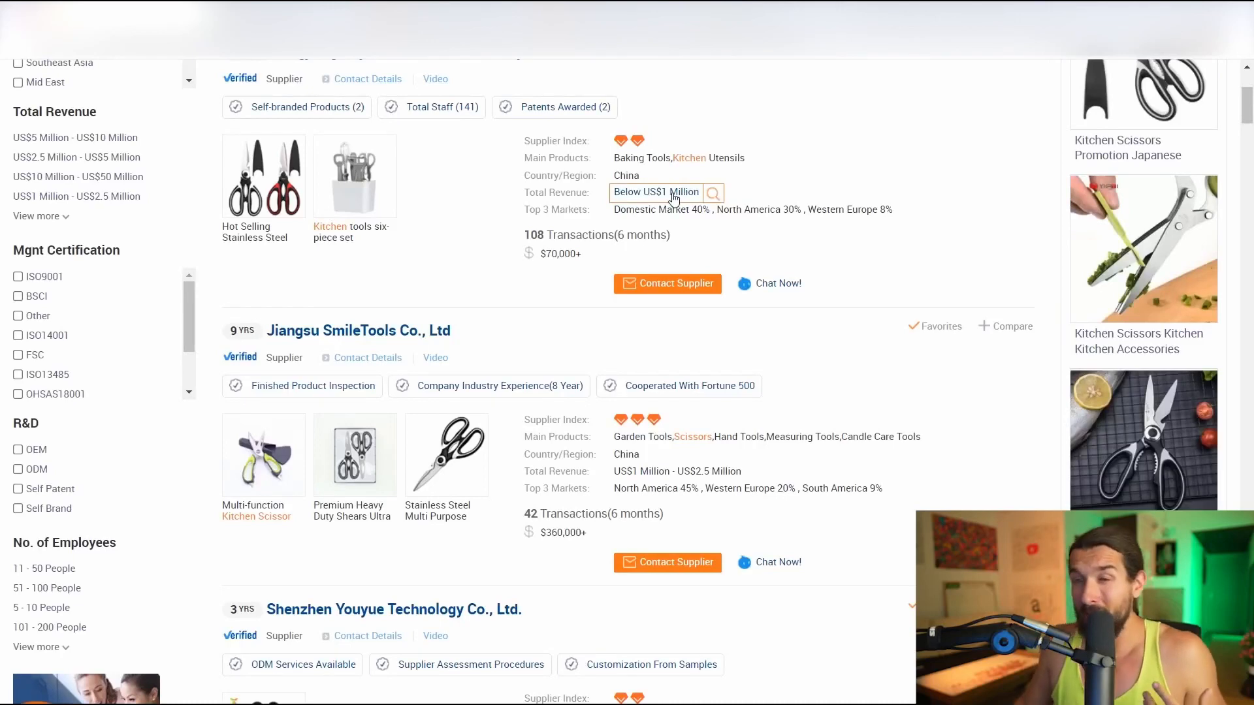
Compare the revenue, transaction counts and main markets of Jiangsu SmileTools, Ruisheng Industrial, Suzhou Sunrise and Market Union in the supplier results
scroll(675, 197, "up", 1)
scroll(679, 281, "down", 2)
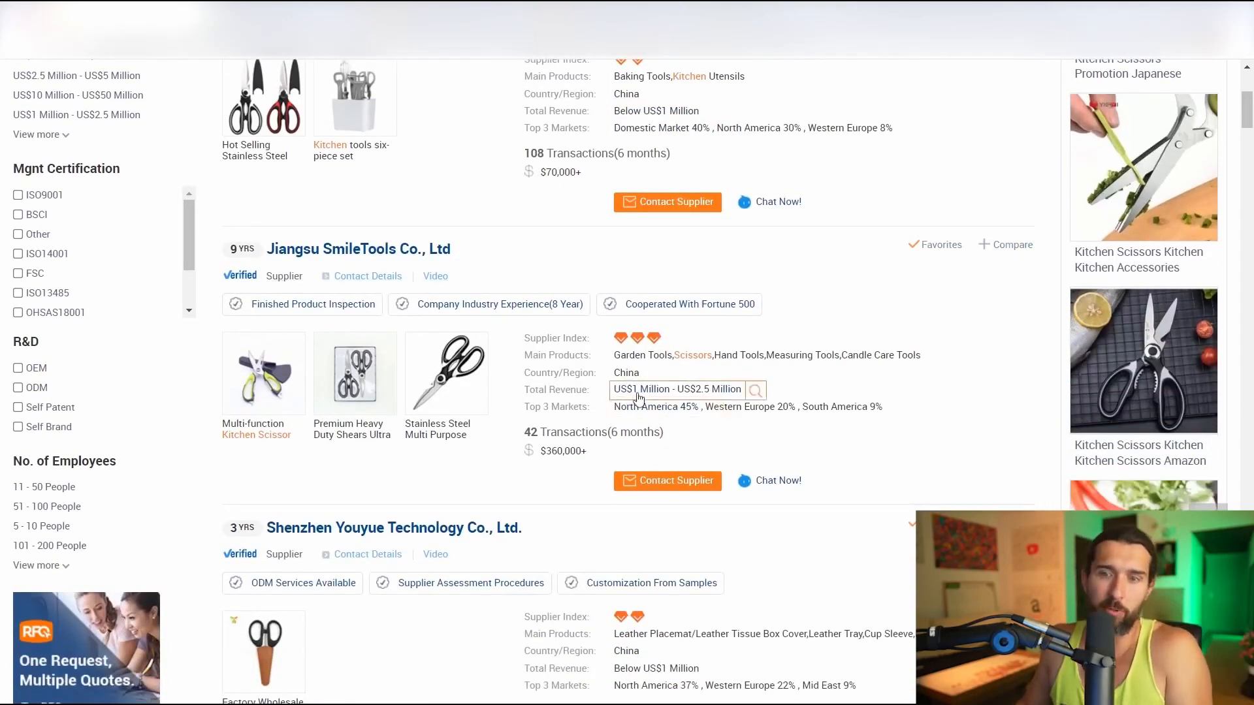
scroll(694, 406, "down", 8)
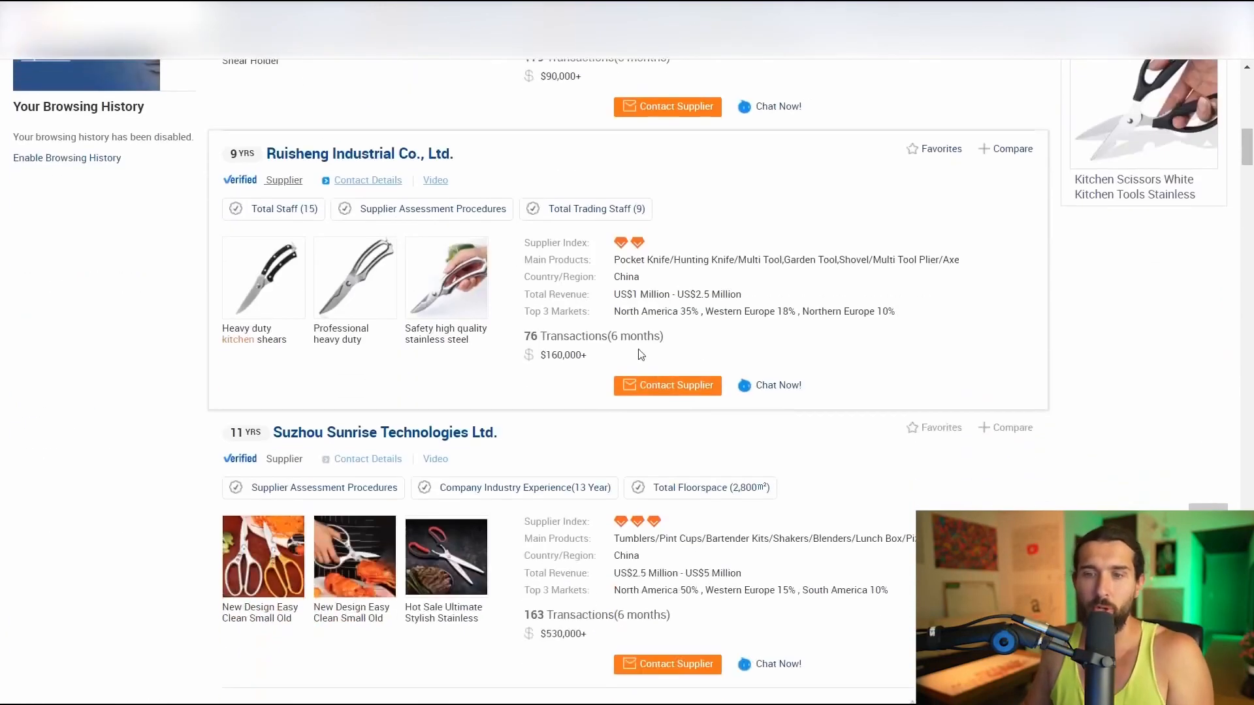
scroll(679, 294, "down", 1)
scroll(647, 504, "down", 2)
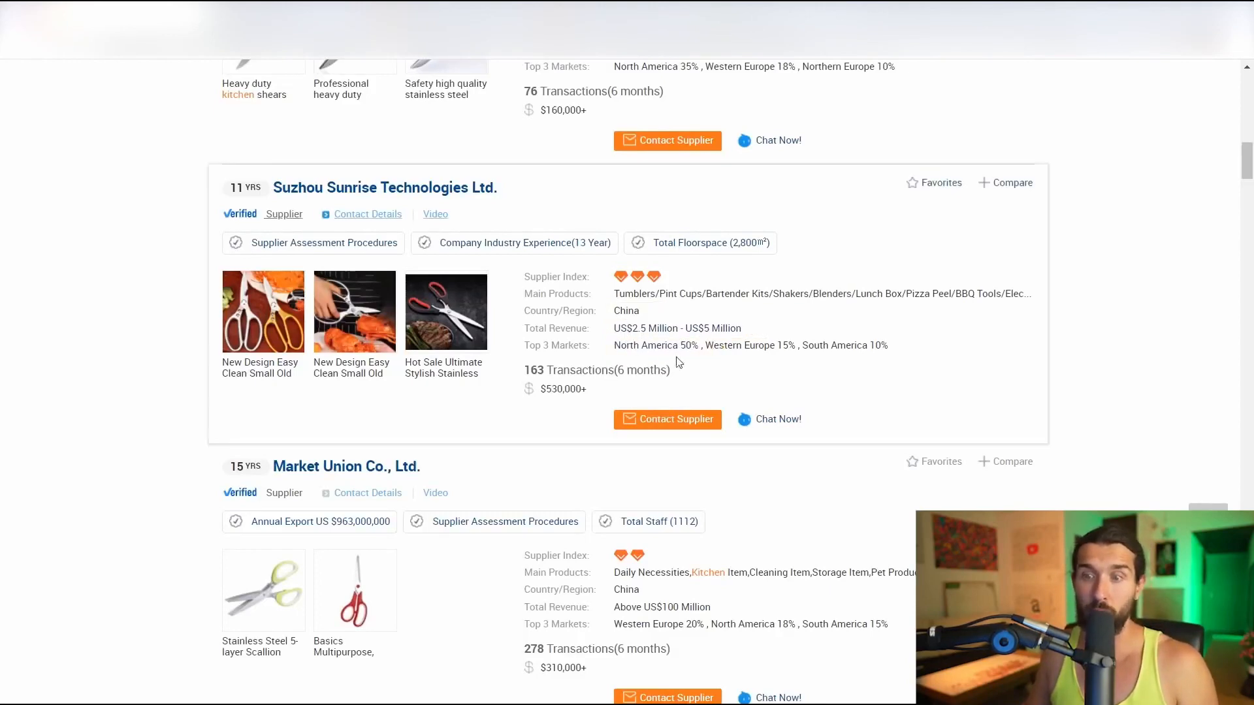
scroll(671, 366, "down", 3)
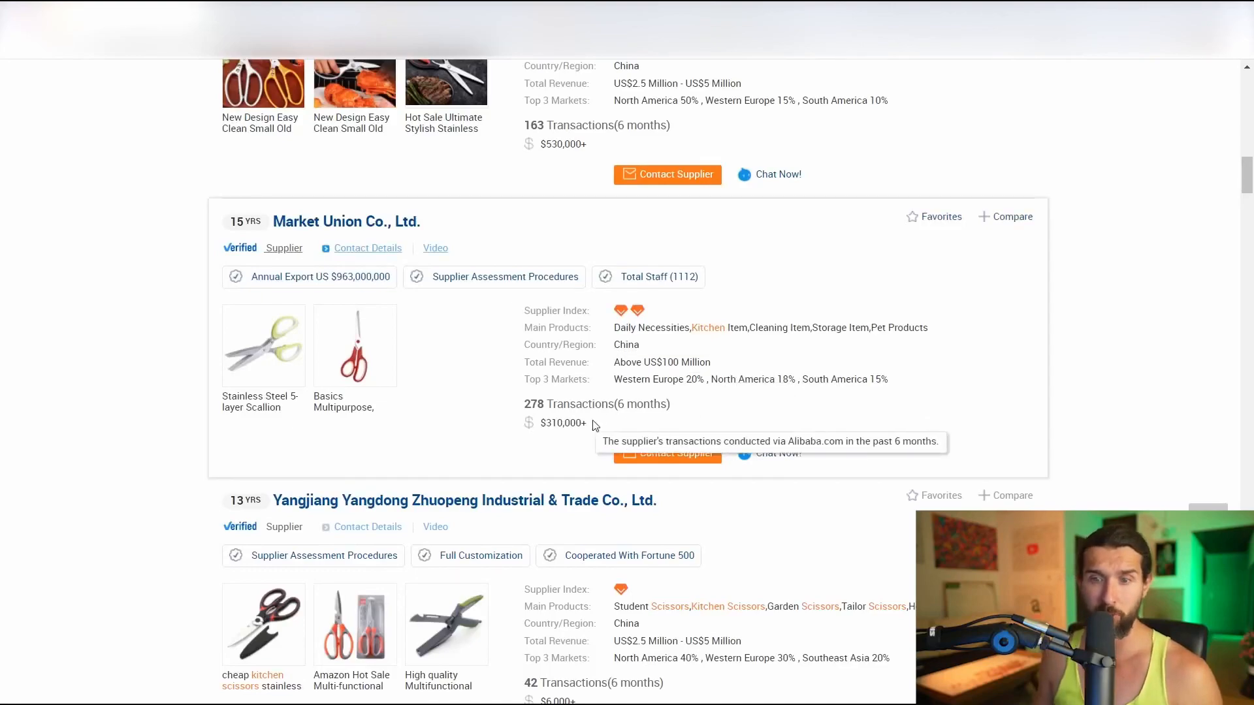
scroll(744, 392, "up", 10)
scroll(737, 432, "up", 8)
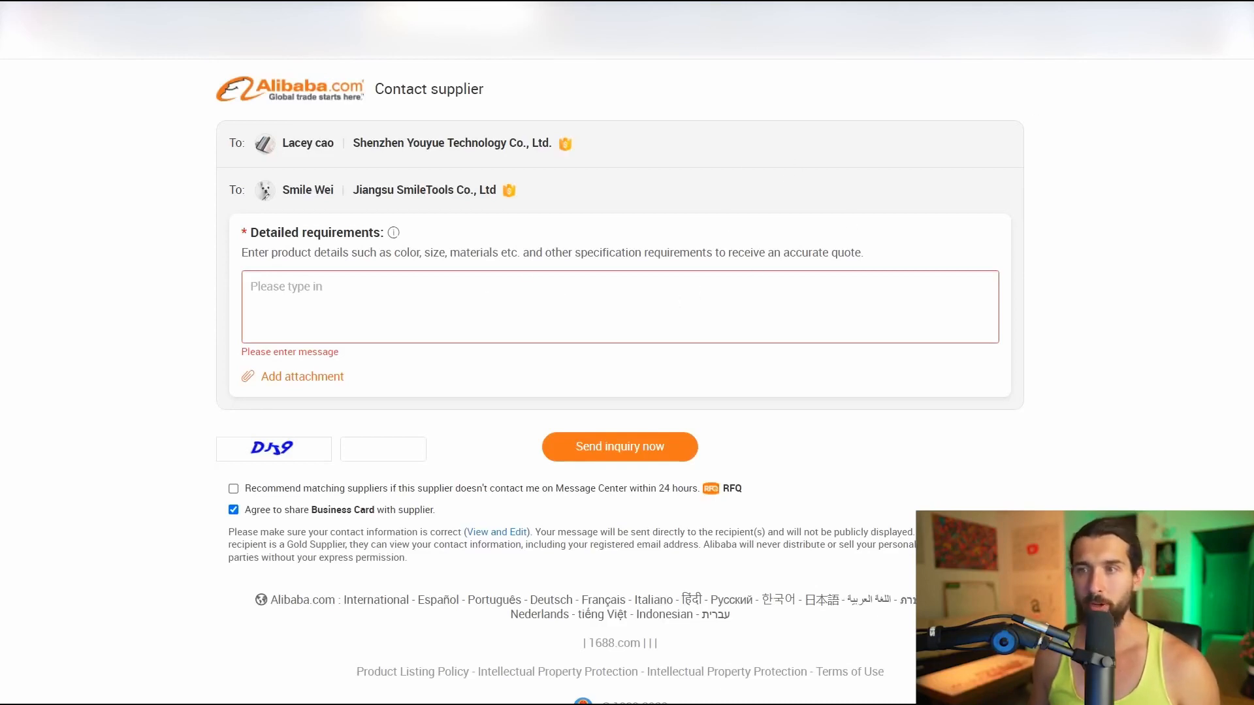
Switch to the online Notepad with the inquiry template and examine the representative-name placeholder in the greeting
key("ctrl+Tab")
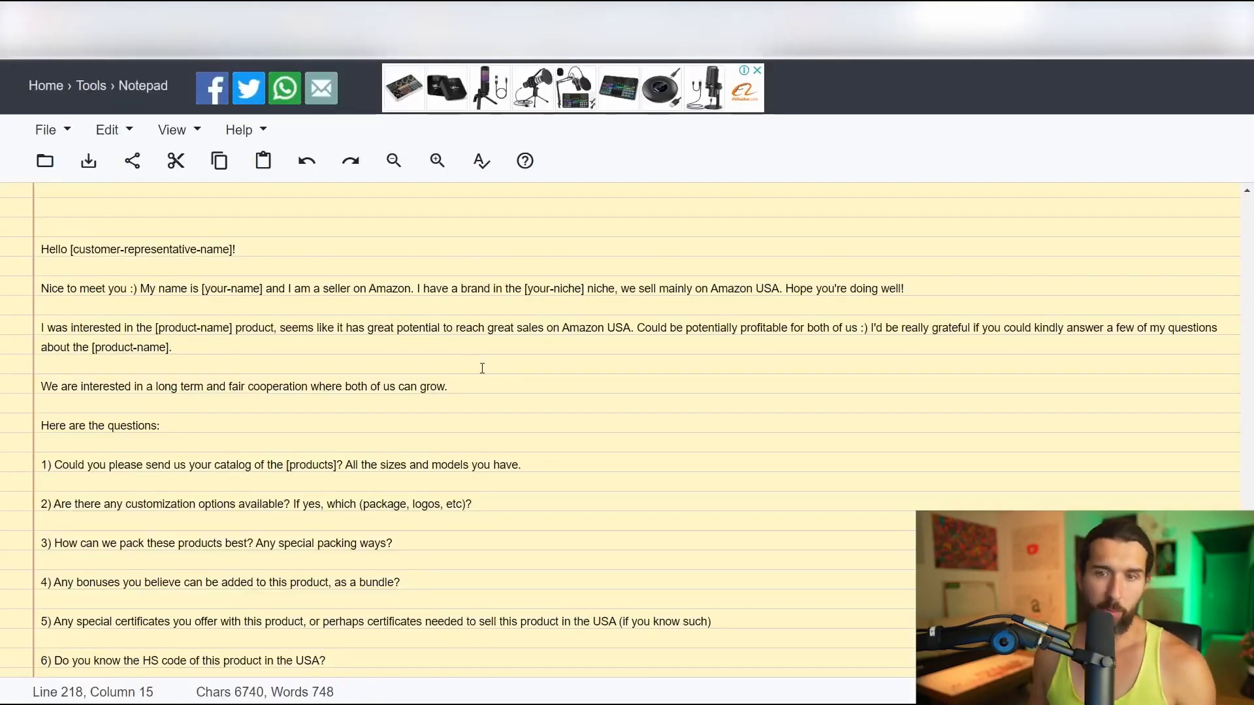
scroll(620, 425, "down", 1)
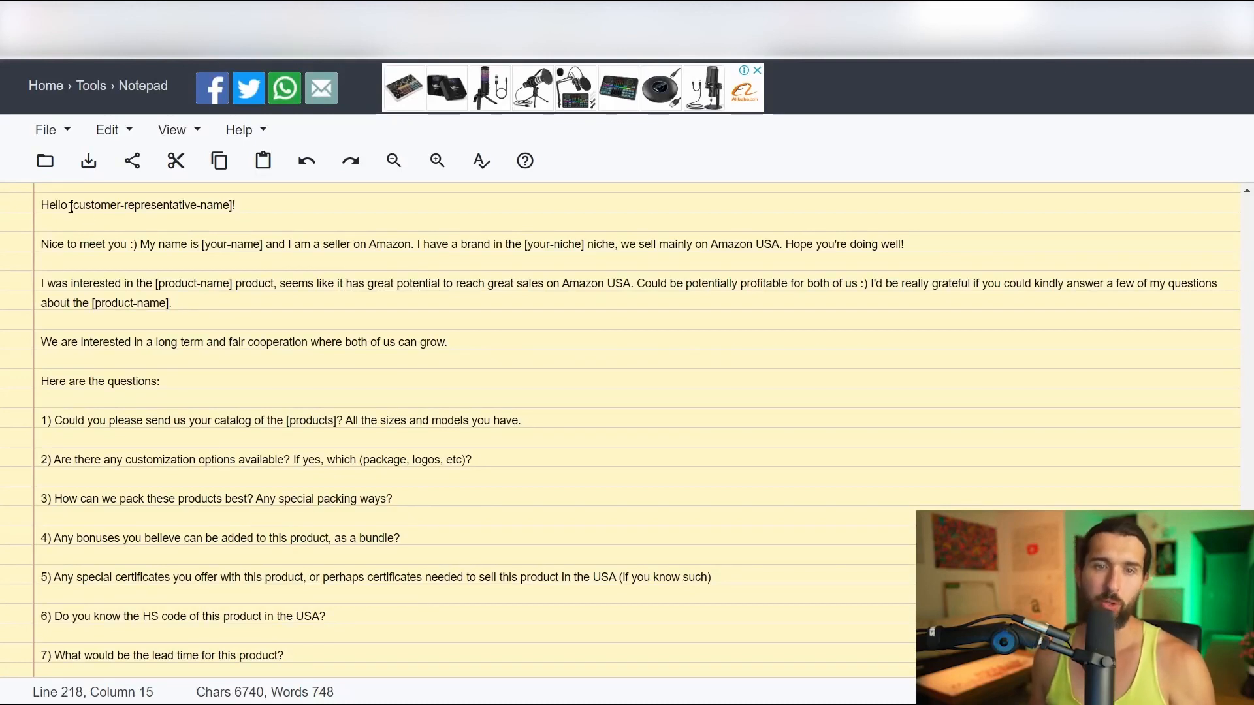
left_click_drag(76, 207, 237, 208)
left_click(238, 212)
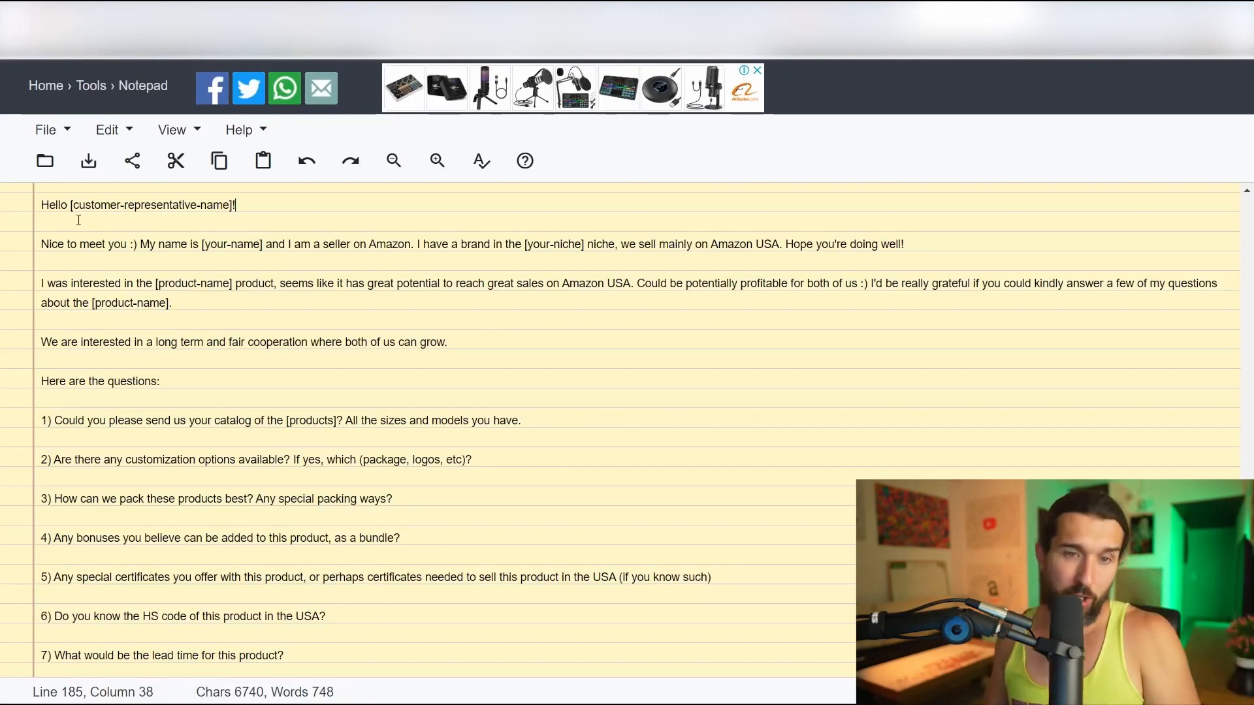
left_click_drag(70, 206, 233, 213)
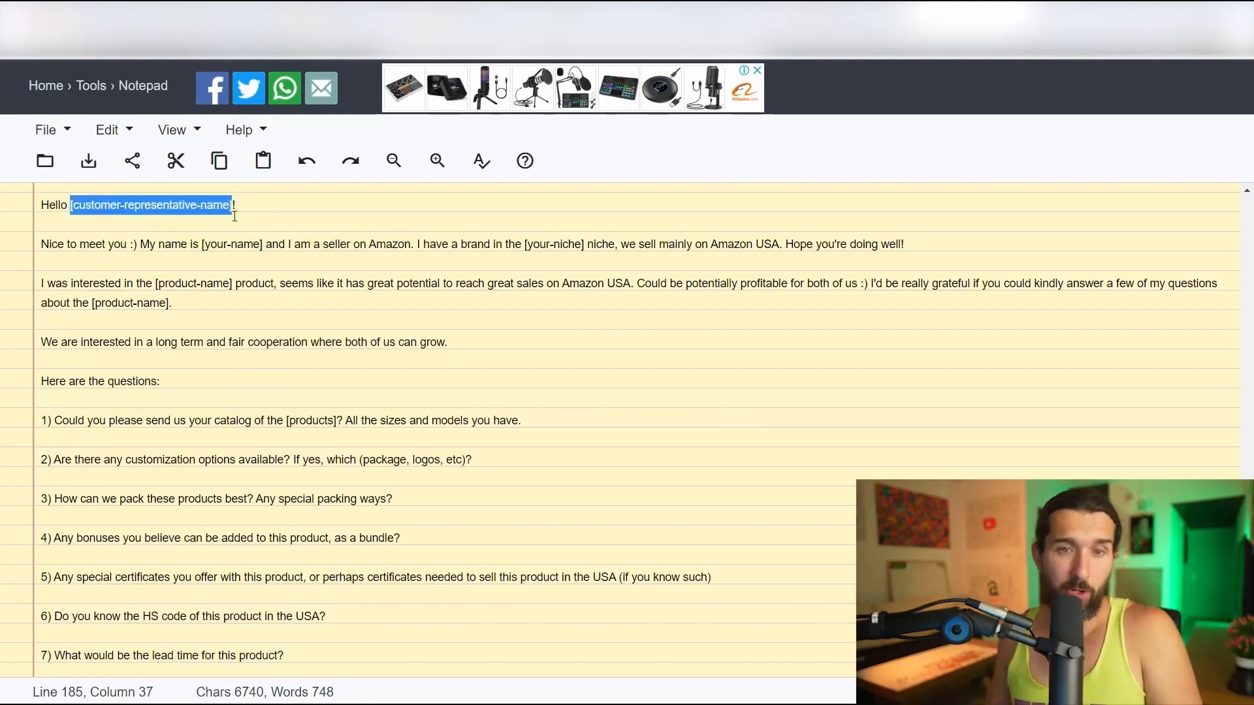
left_click(269, 226)
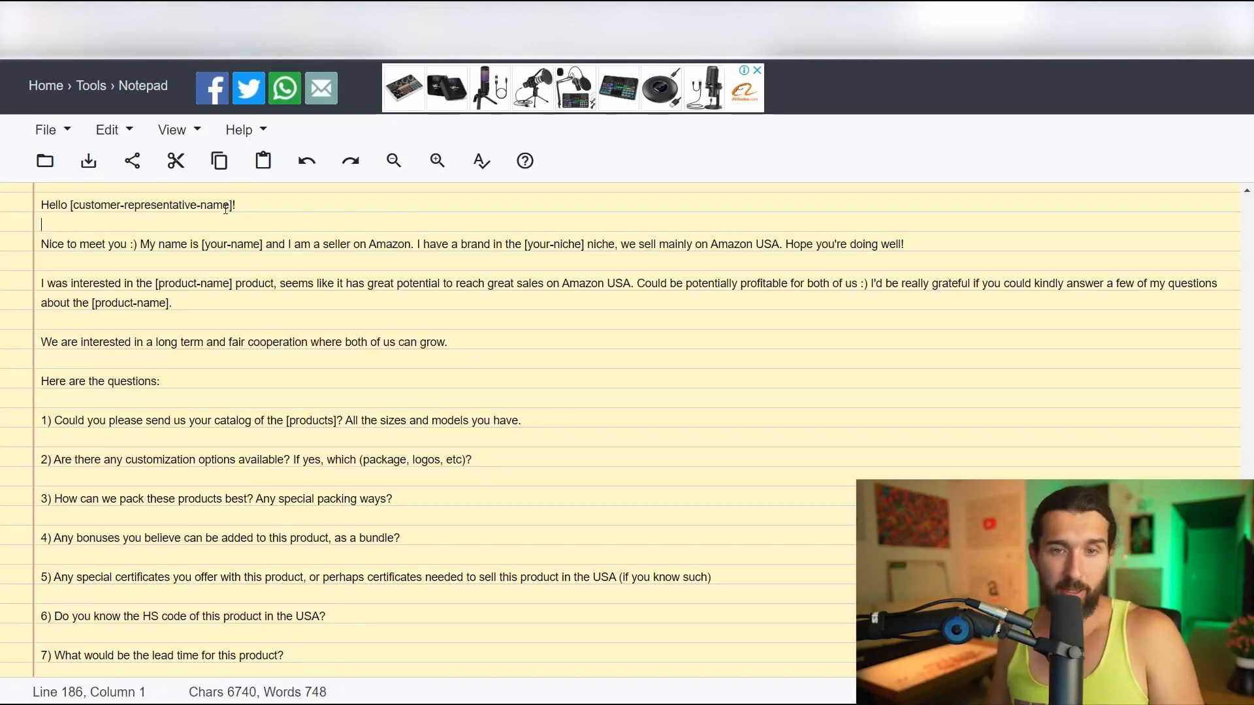
Look up the representative's name in Shenzhen Youyue's contact form on Alibaba and enter it in place of the Notepad greeting's placeholder
left_click_drag(73, 206, 188, 216)
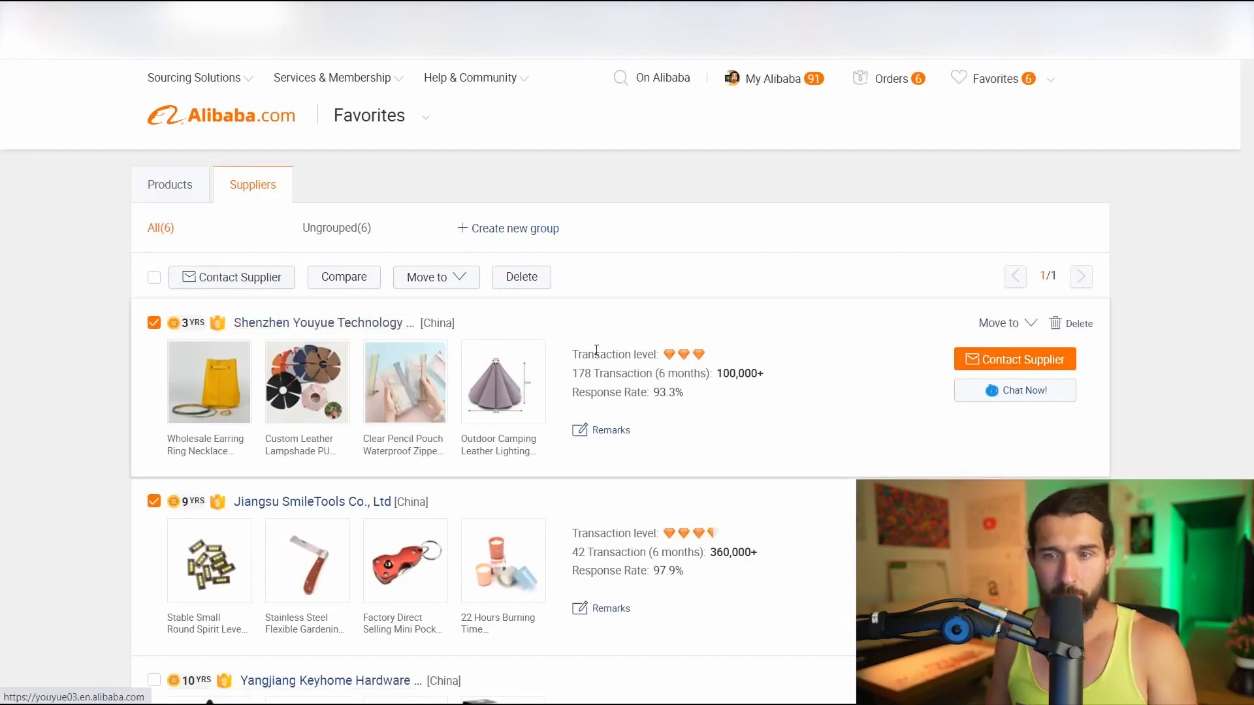
left_click(1004, 362)
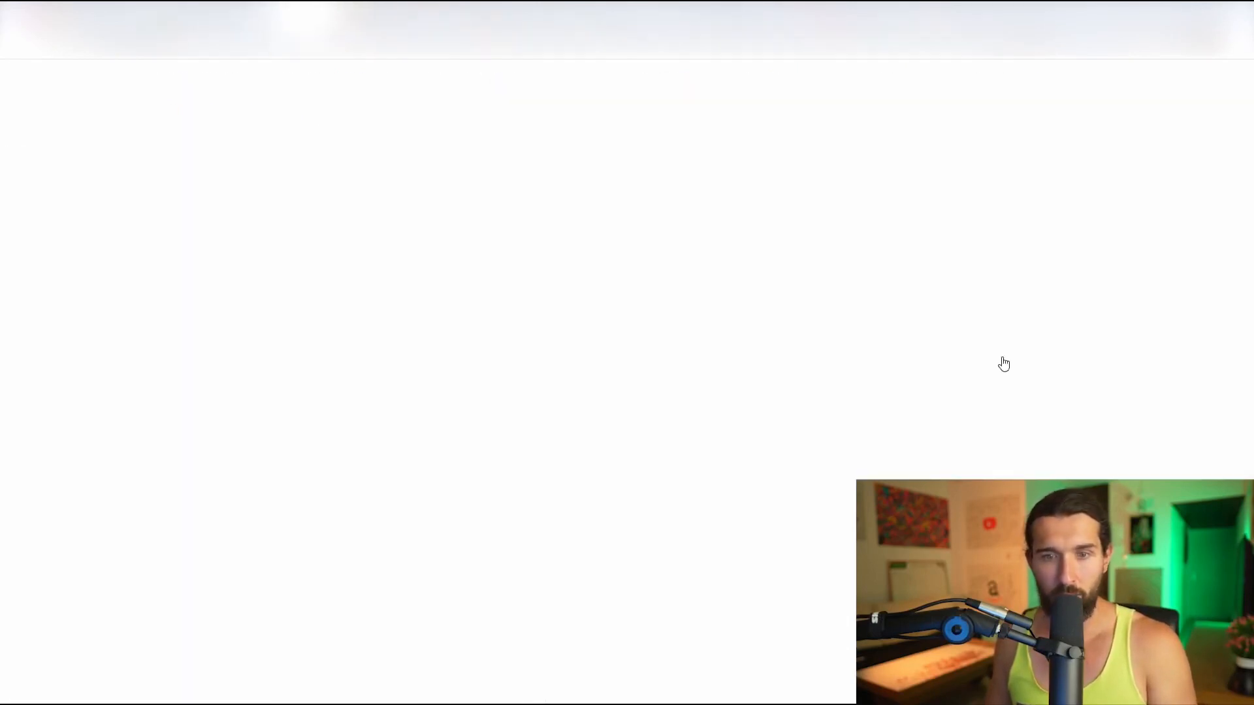
left_click_drag(284, 148, 321, 147)
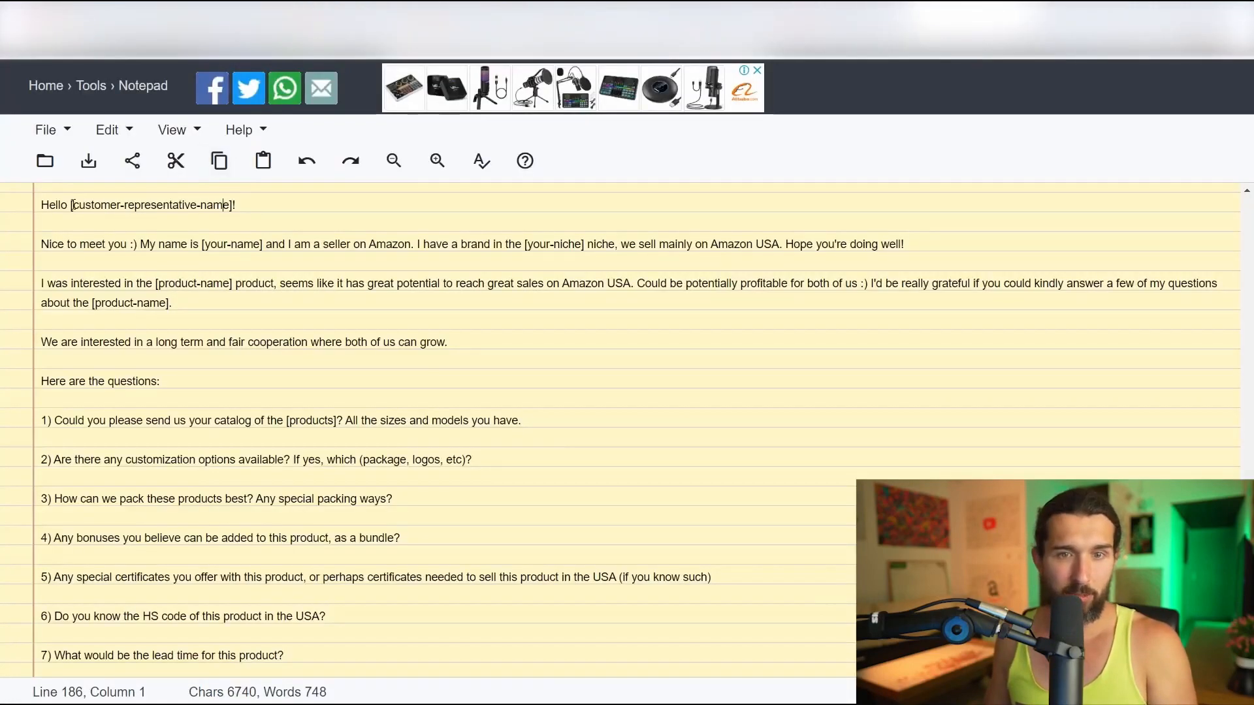
left_click_drag(73, 205, 233, 205)
type("Lacey!")
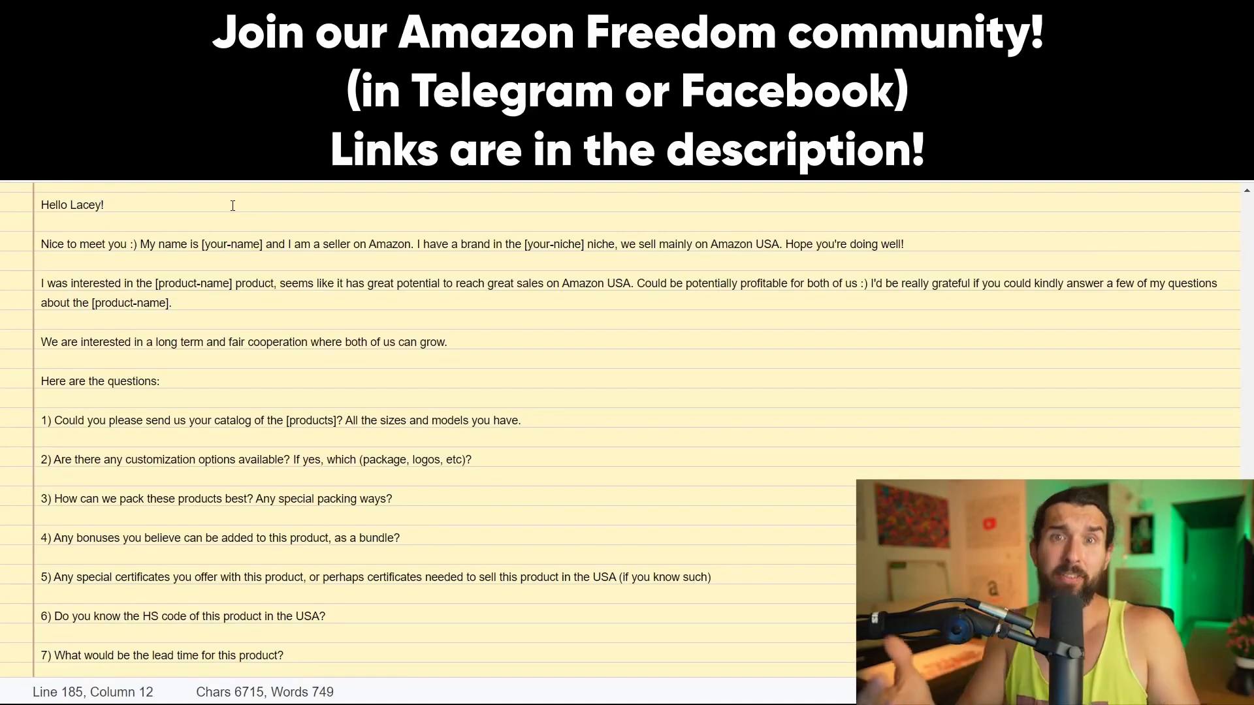
Delete the representative's name from the greeting, leaving only "Hello!"
left_click(91, 215)
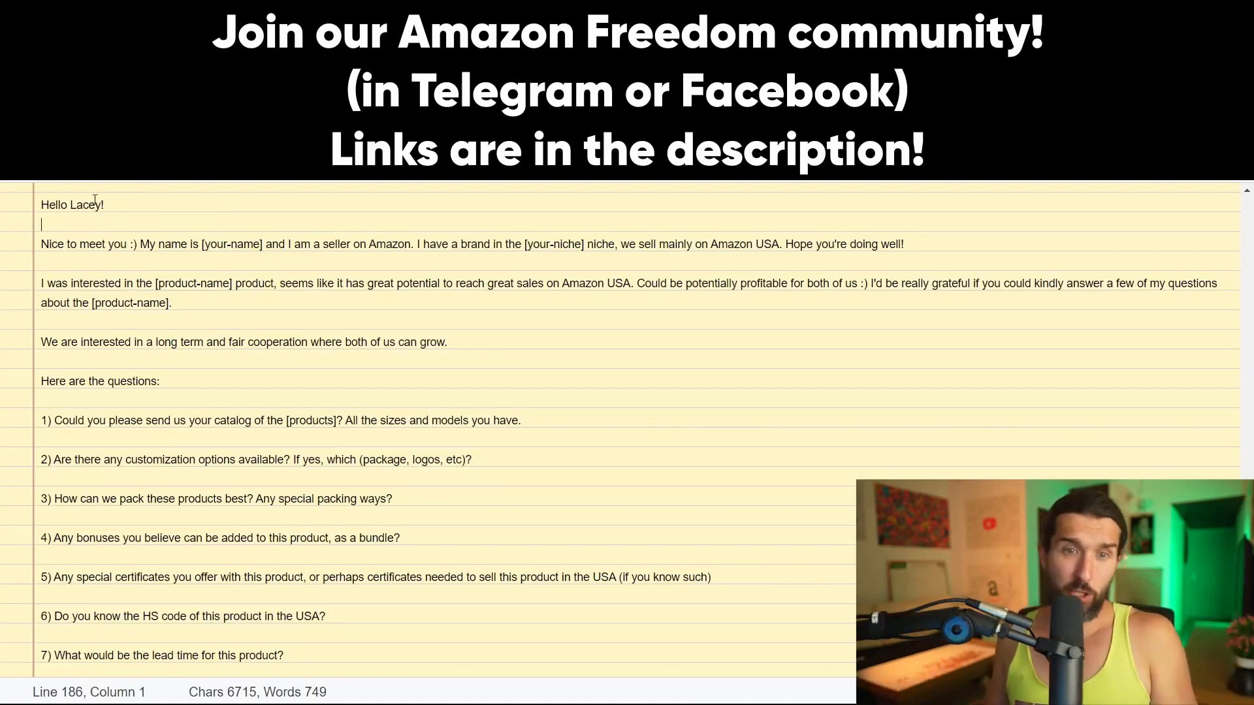
double_click(88, 206)
key("BackSpace")
key("BackSpace")
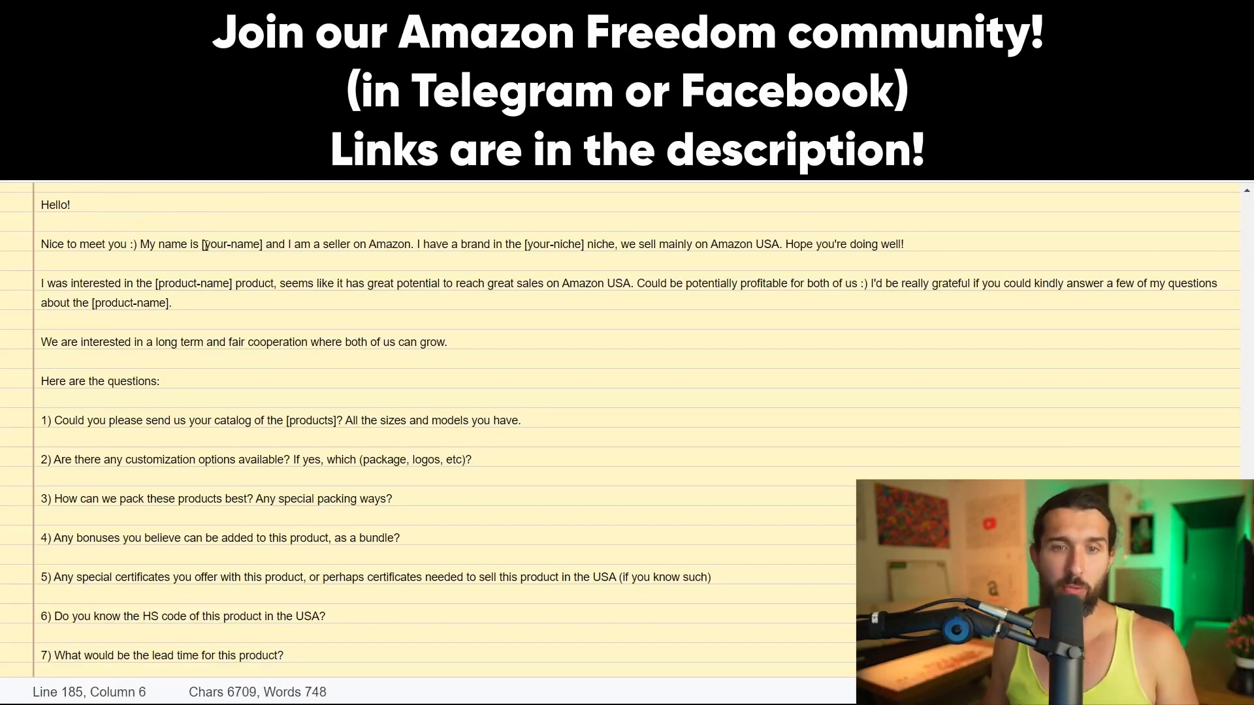
Fill in the introduction by replacing the your-name placeholder with the sender's first name and the niche placeholder with "BBQ"
left_click_drag(204, 245, 263, 245)
type("Vo")
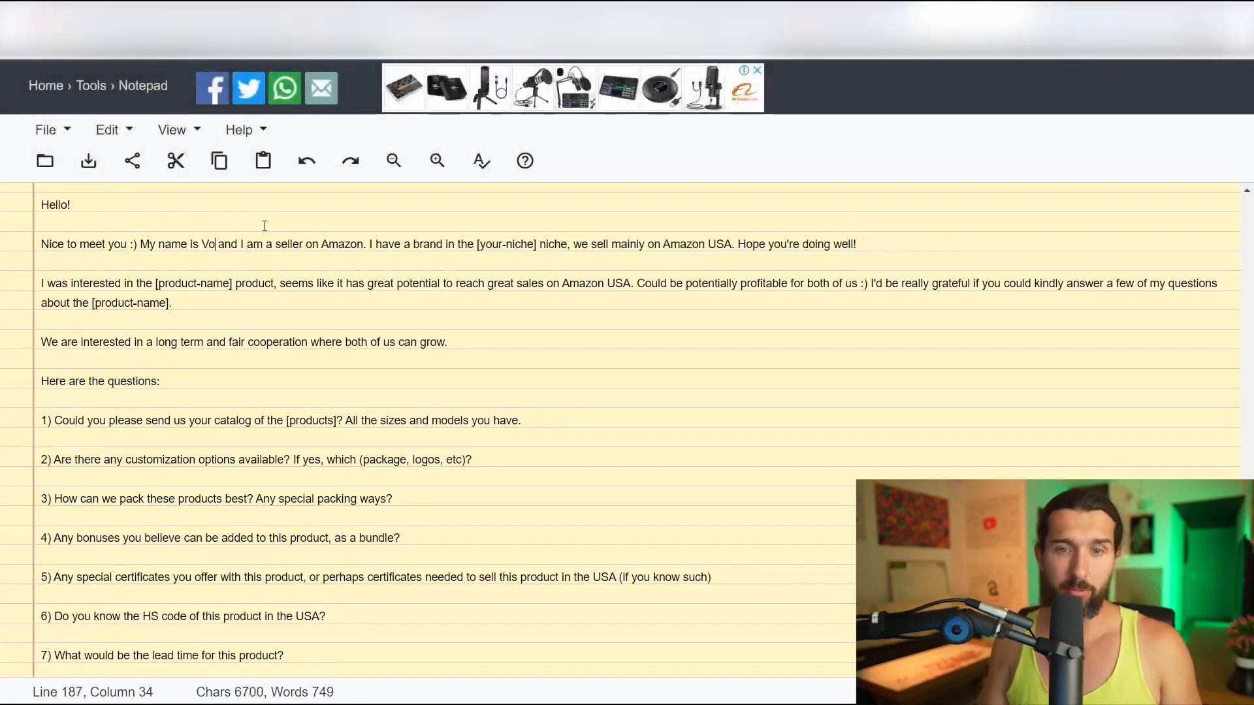
type("va")
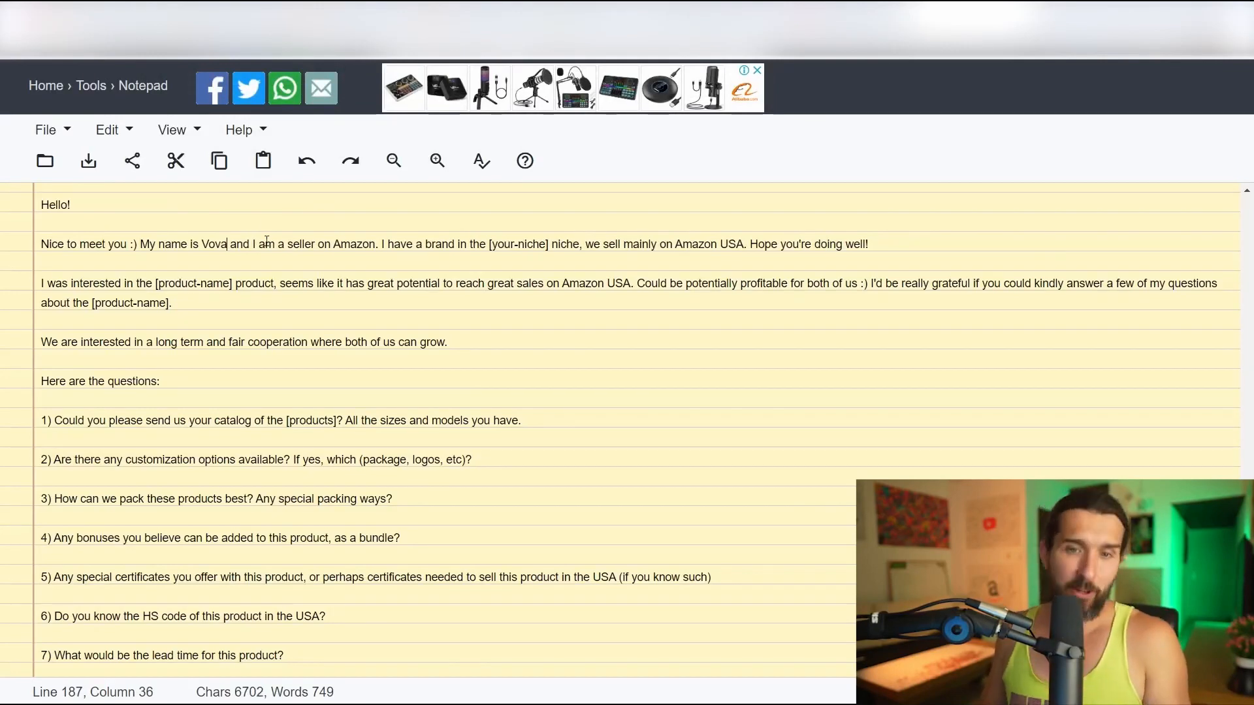
left_click_drag(259, 244, 370, 246)
left_click(371, 247)
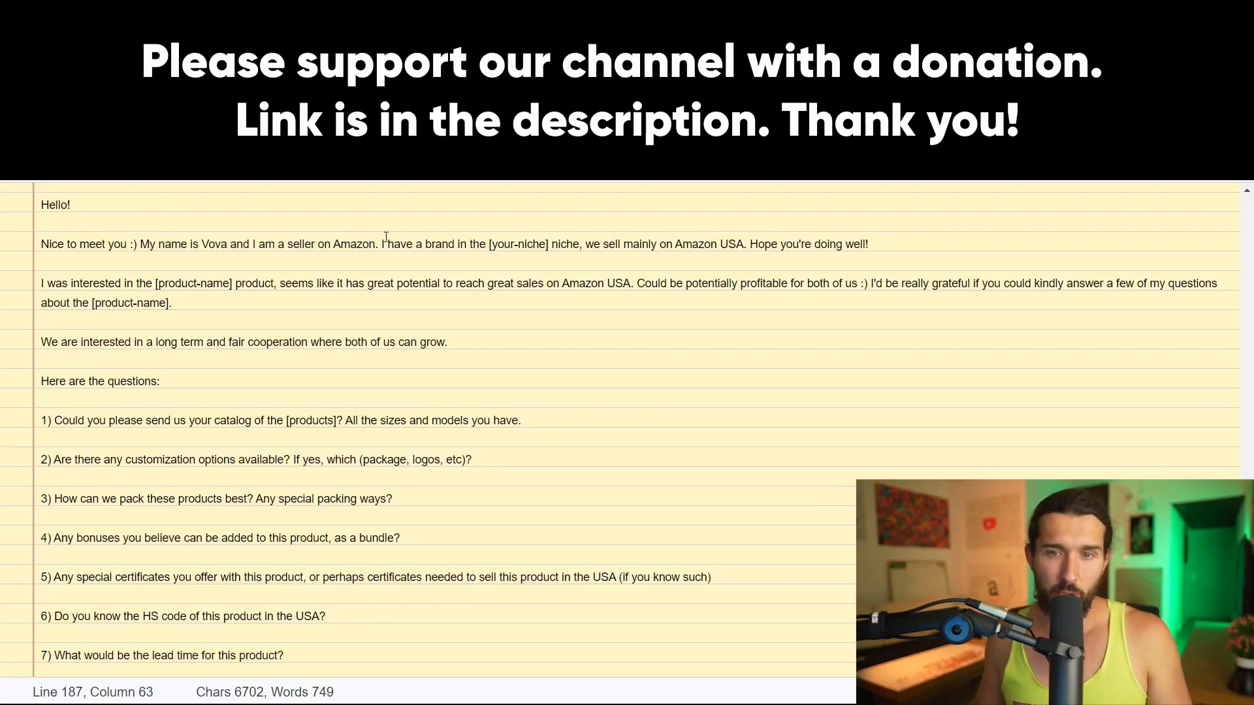
left_click_drag(382, 244, 553, 247)
key("BackSpace")
type("BBQ")
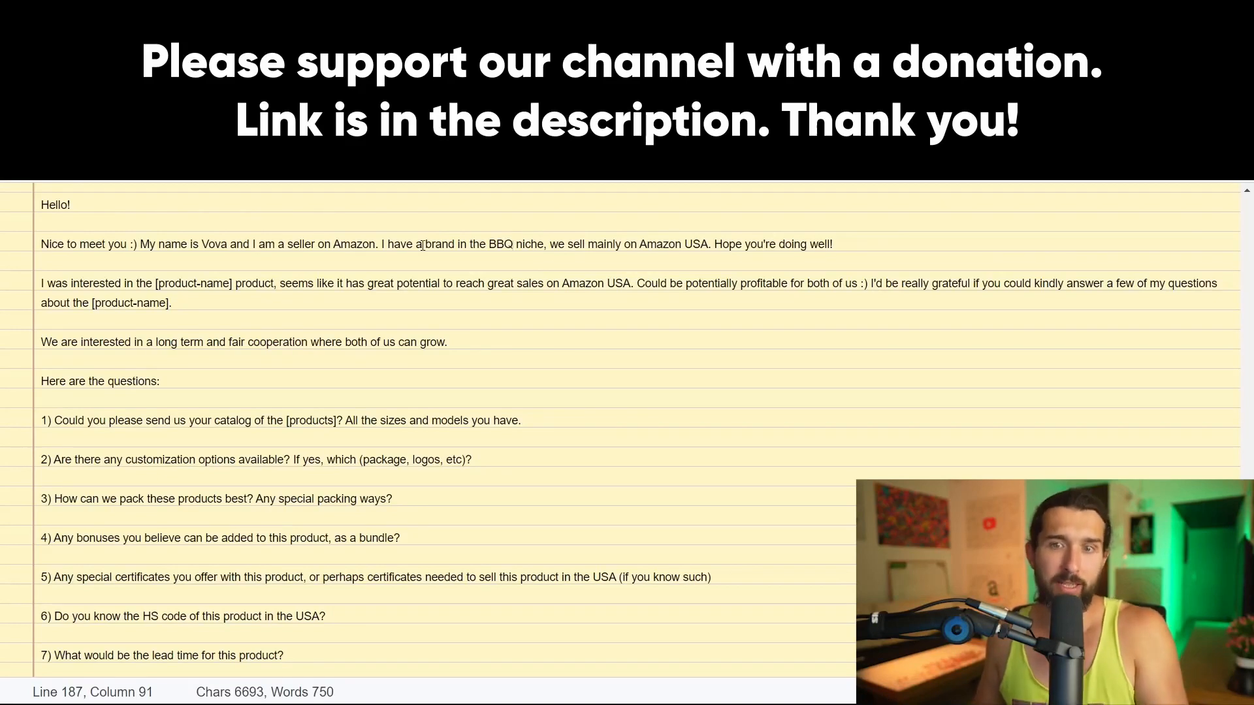
Read through the rest of the introduction, covering the niche and selling mainly on Amazon USA
left_click_drag(547, 247, 616, 246)
left_click(616, 246)
left_click_drag(708, 245, 574, 245)
left_click(631, 245)
left_click(575, 246)
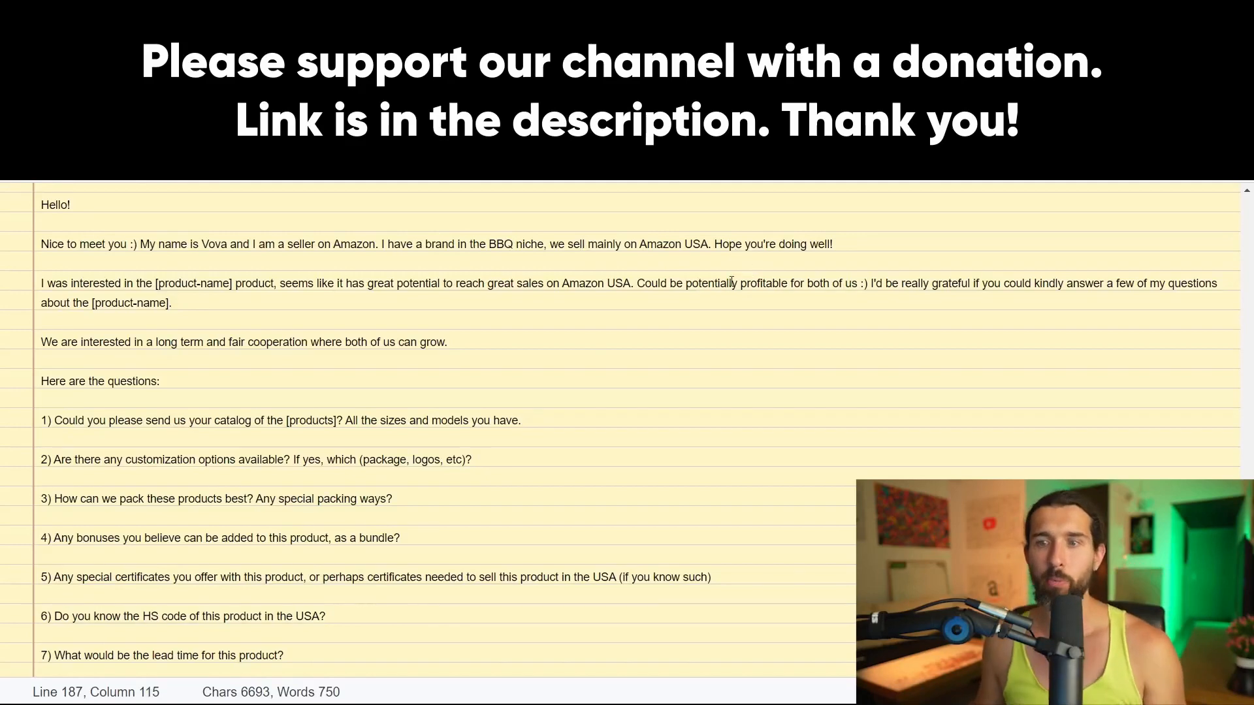
left_click(669, 246)
left_click(180, 283)
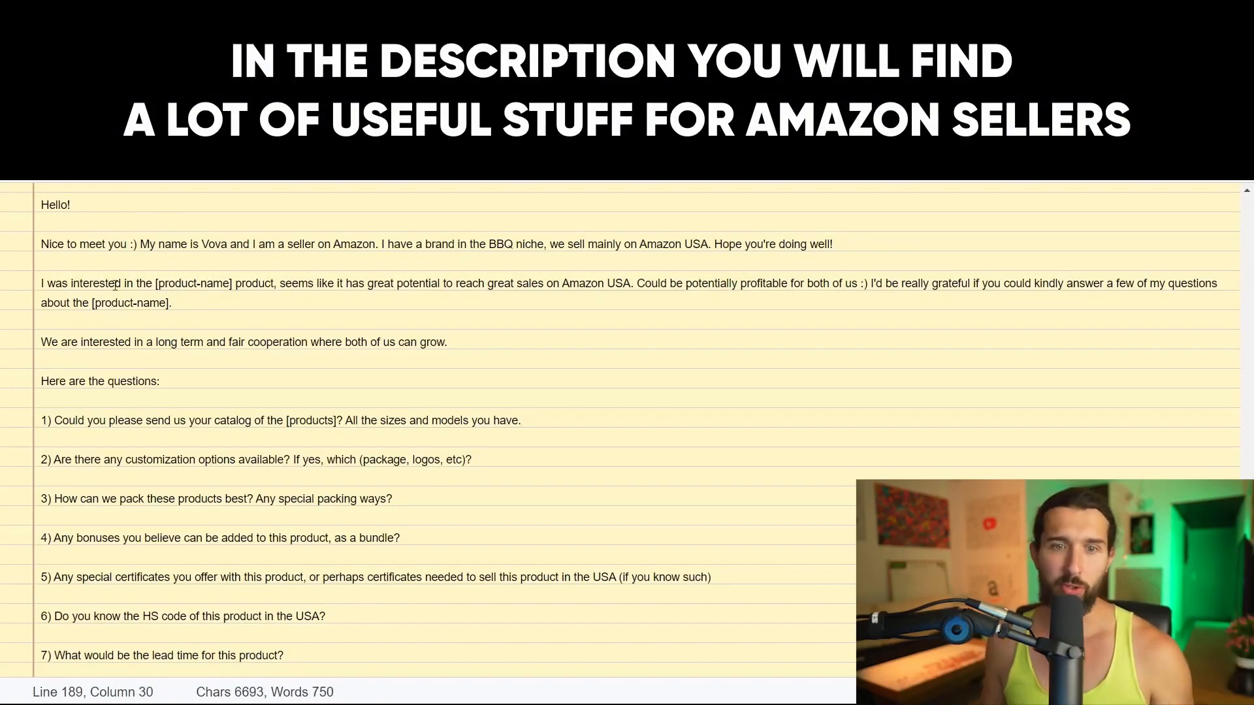
Replace the first product-name placeholder in the interest paragraph with "kitchen scissors"
left_click_drag(155, 283, 234, 284)
key("BackSpace")
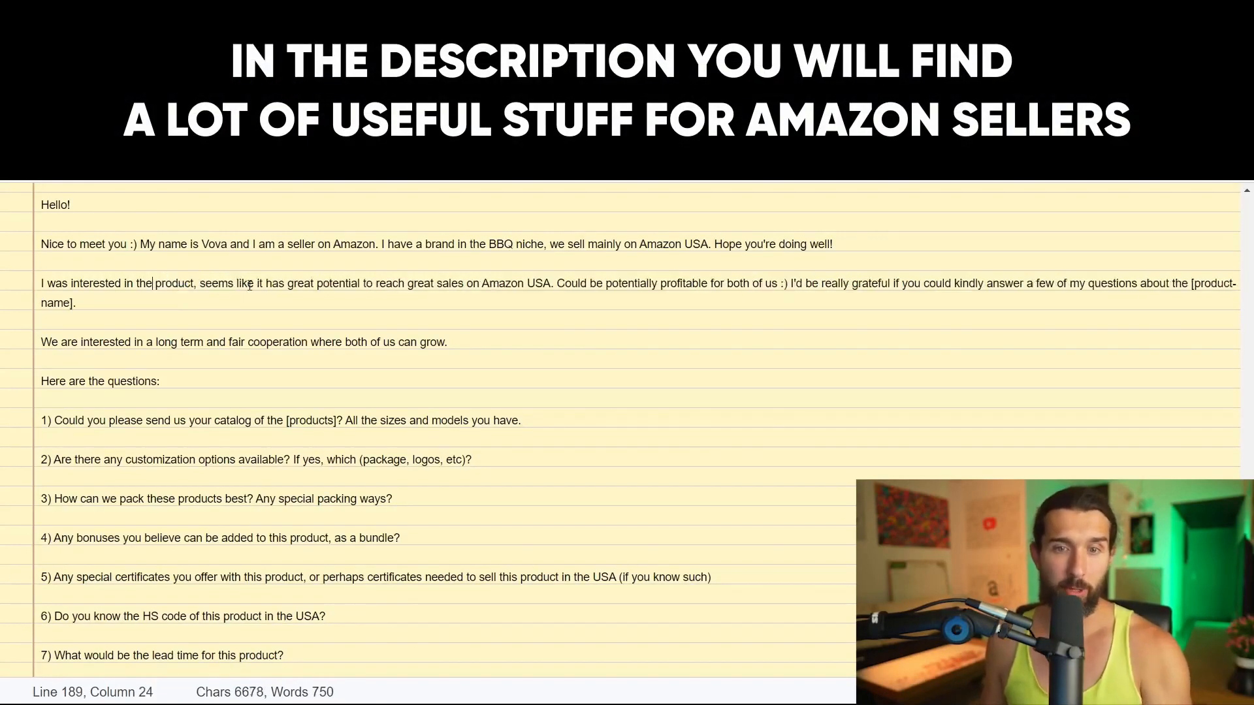
type("ki")
key("BackSpace")
key("BackSpace")
key("BackSpace")
type("kitchnen")
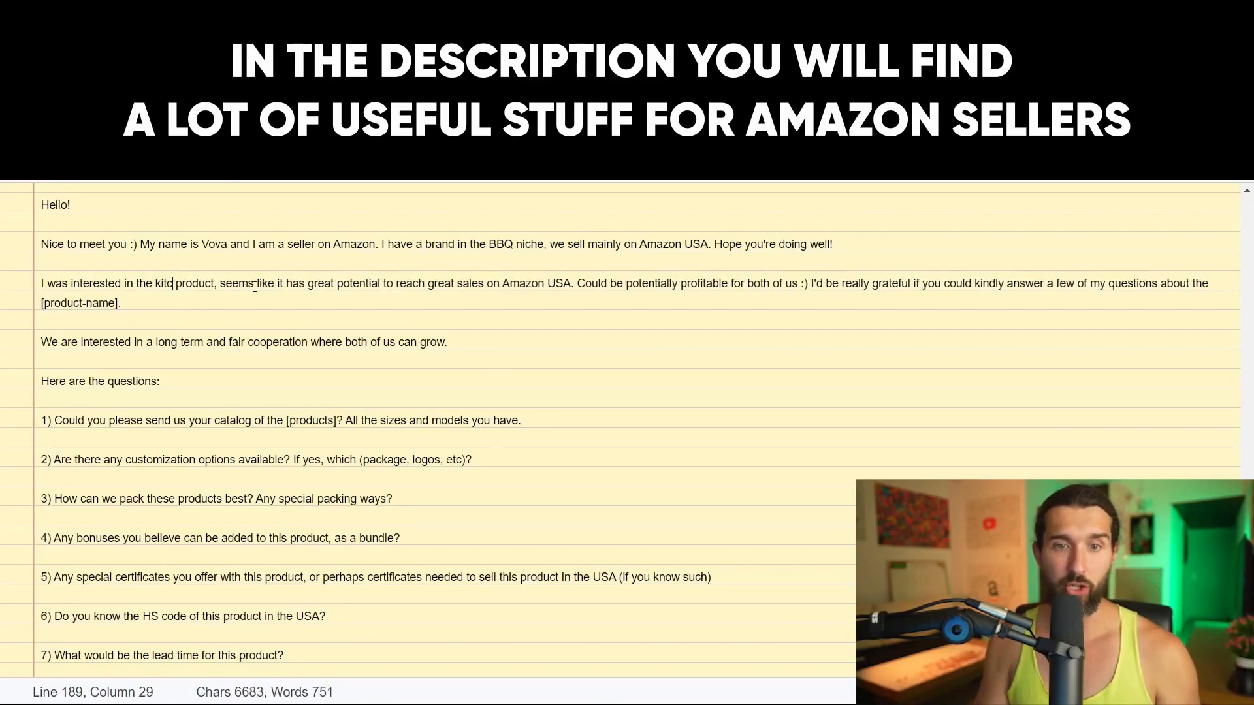
key("BackSpace")
key("BackSpace")
key("BackSpace")
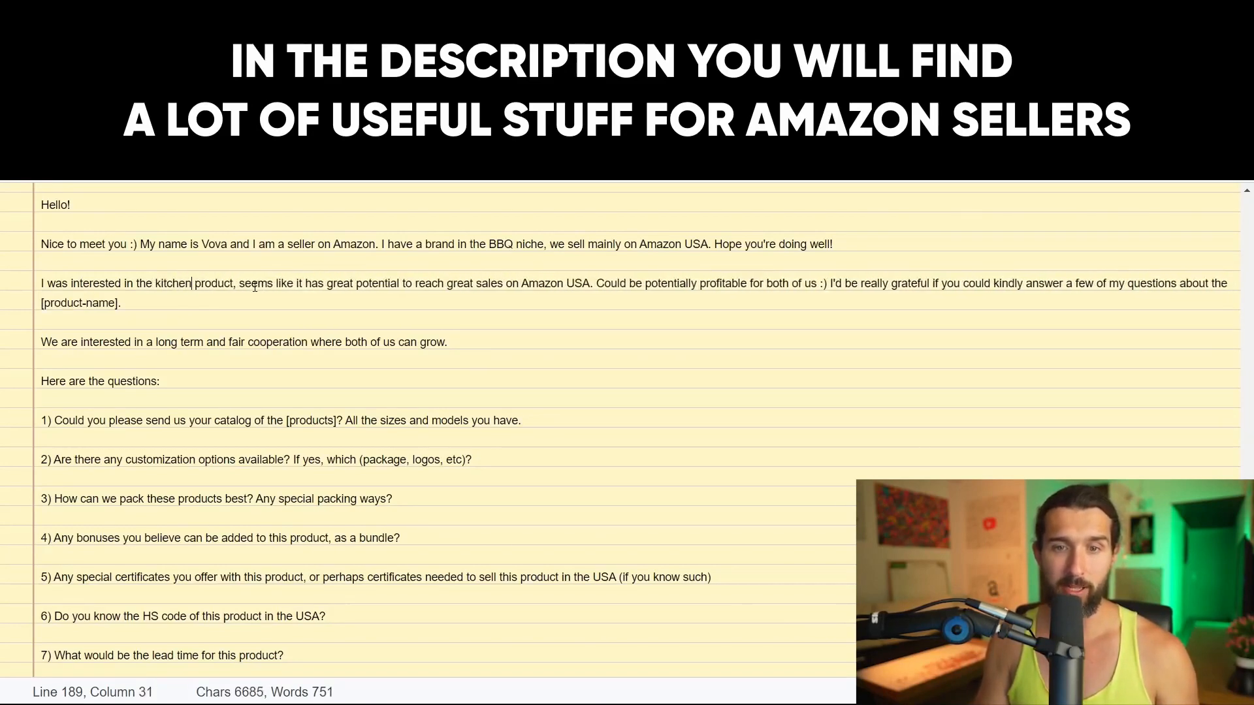
type("en scissors")
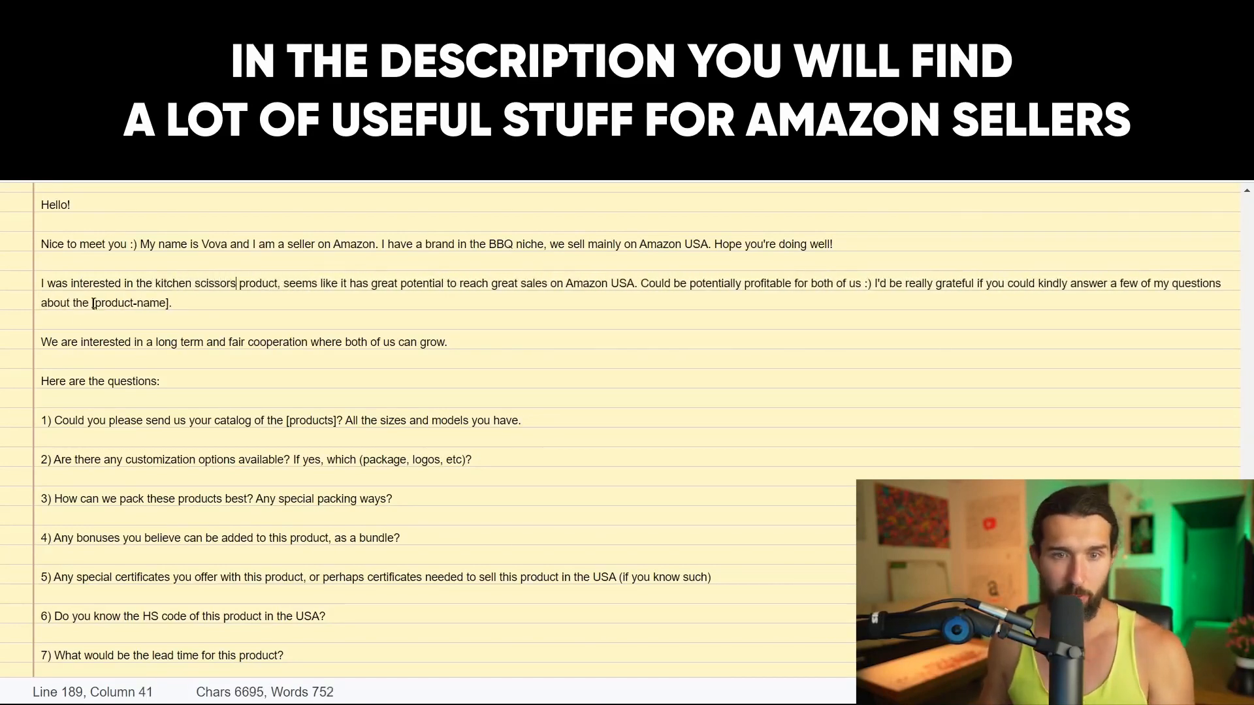
Examine the remaining product-name placeholder at the end of the interest paragraph against the product named at its start
left_click_drag(94, 303, 173, 304)
left_click(173, 304)
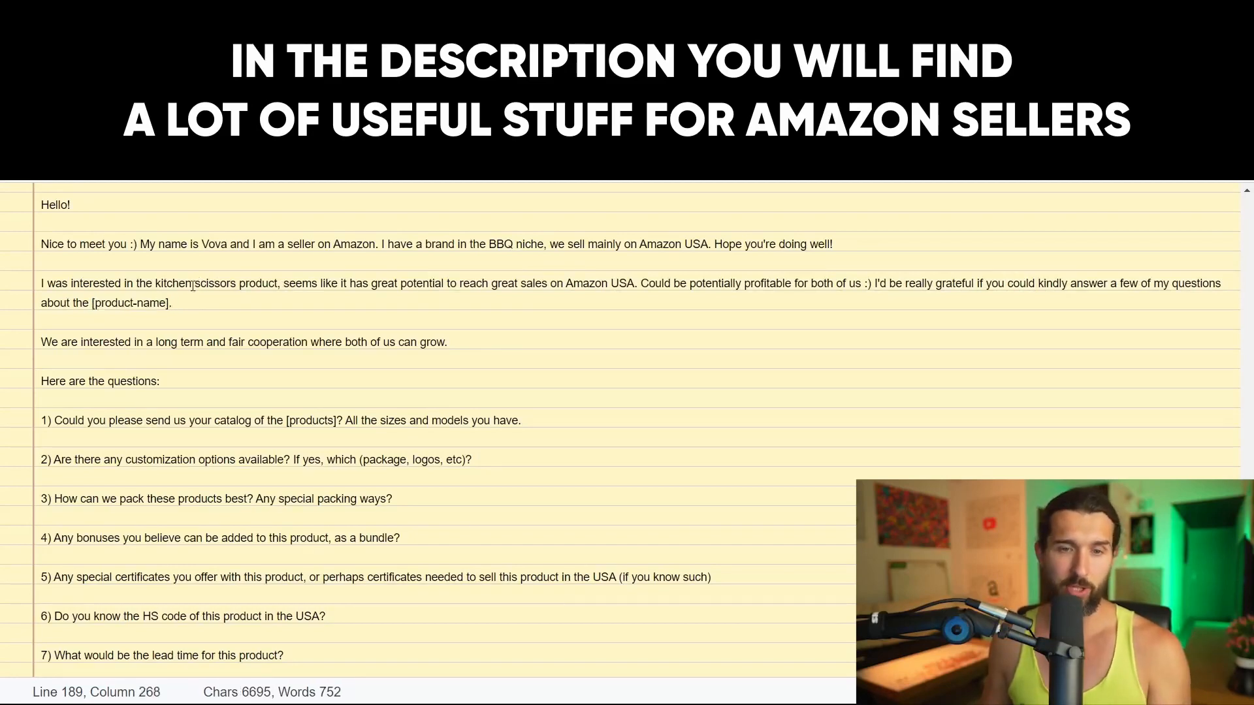
left_click_drag(92, 307, 208, 284)
left_click(200, 284)
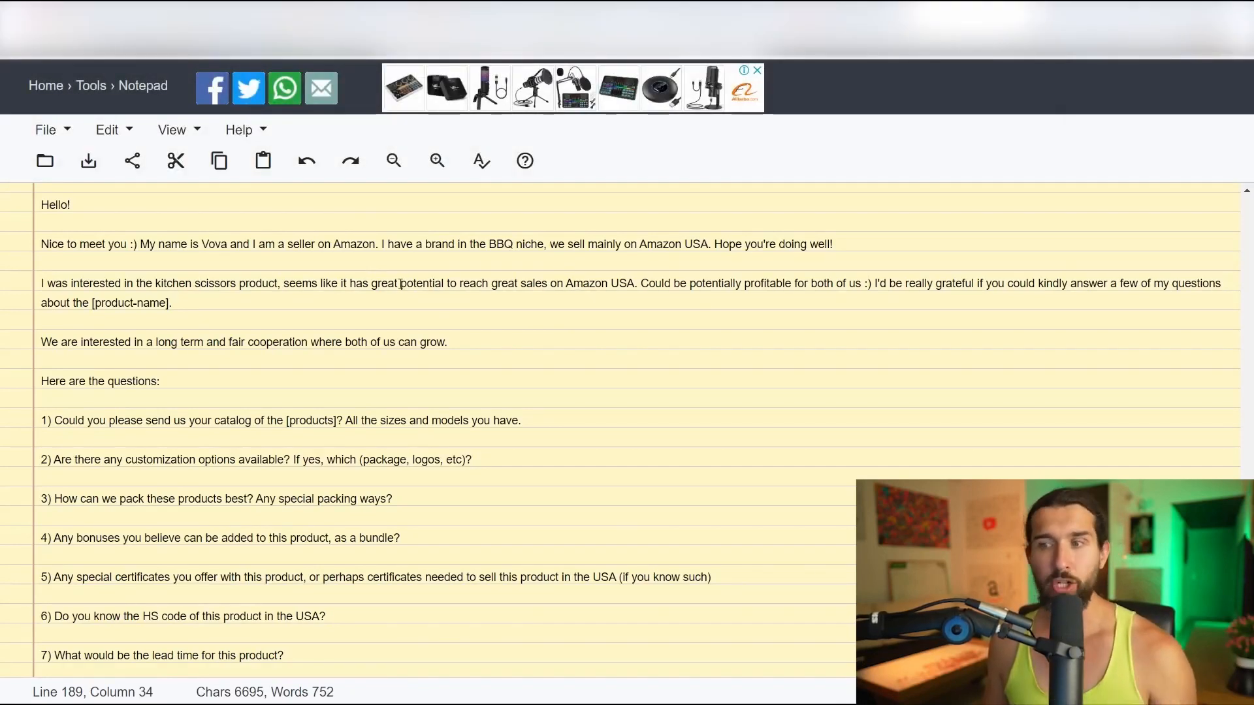
left_click(134, 303)
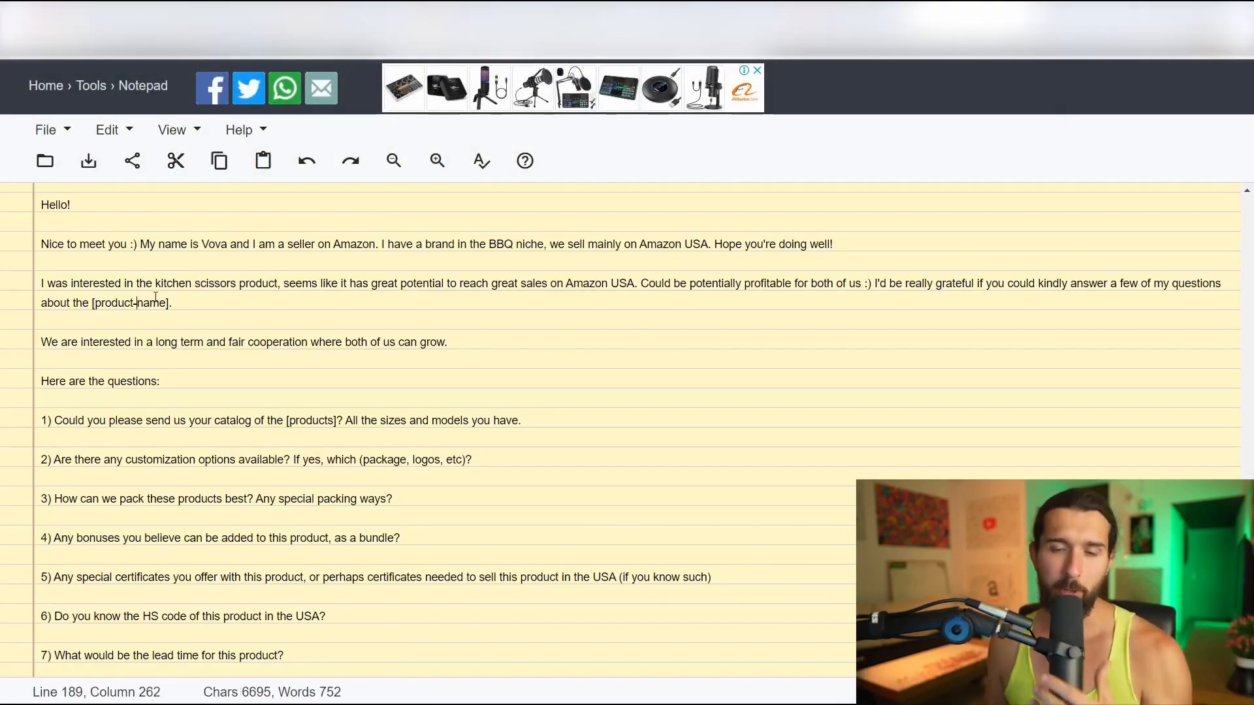
Read the cooperation paragraph and the first two questions, covering the product catalog with its placeholder and the customization options
scroll(217, 308, "down", 4)
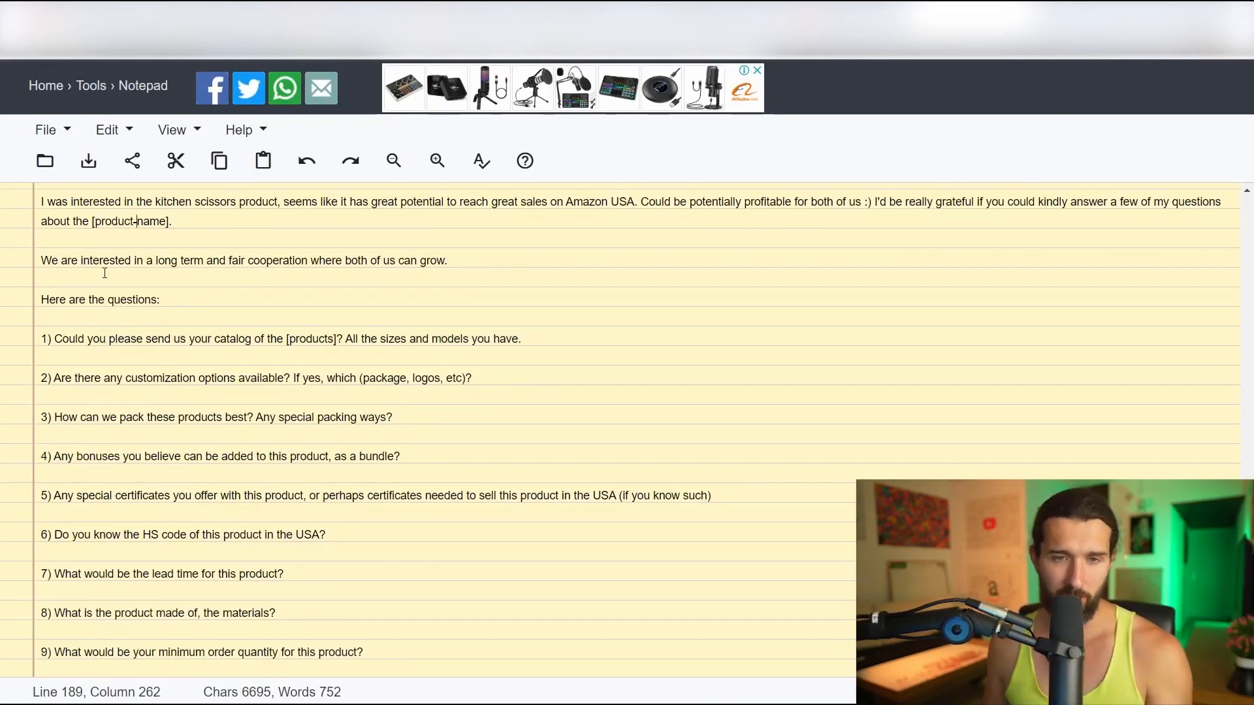
scroll(139, 288, "up", 3)
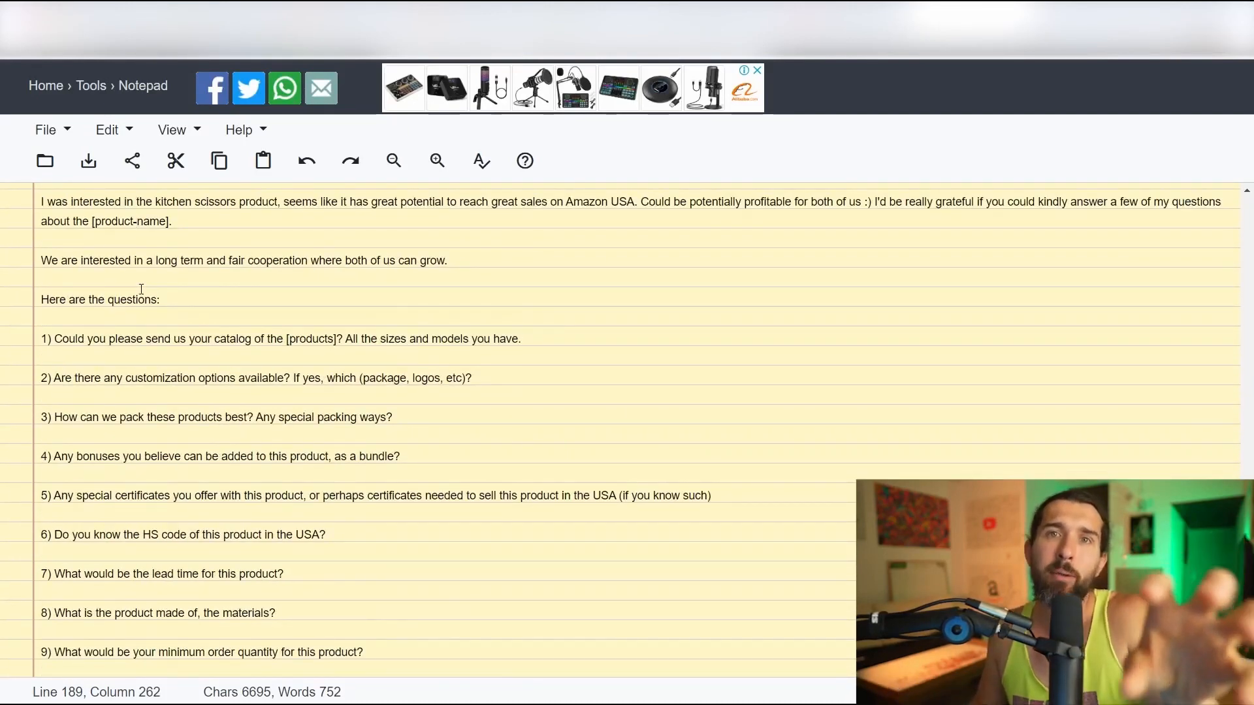
scroll(143, 320, "down", 3)
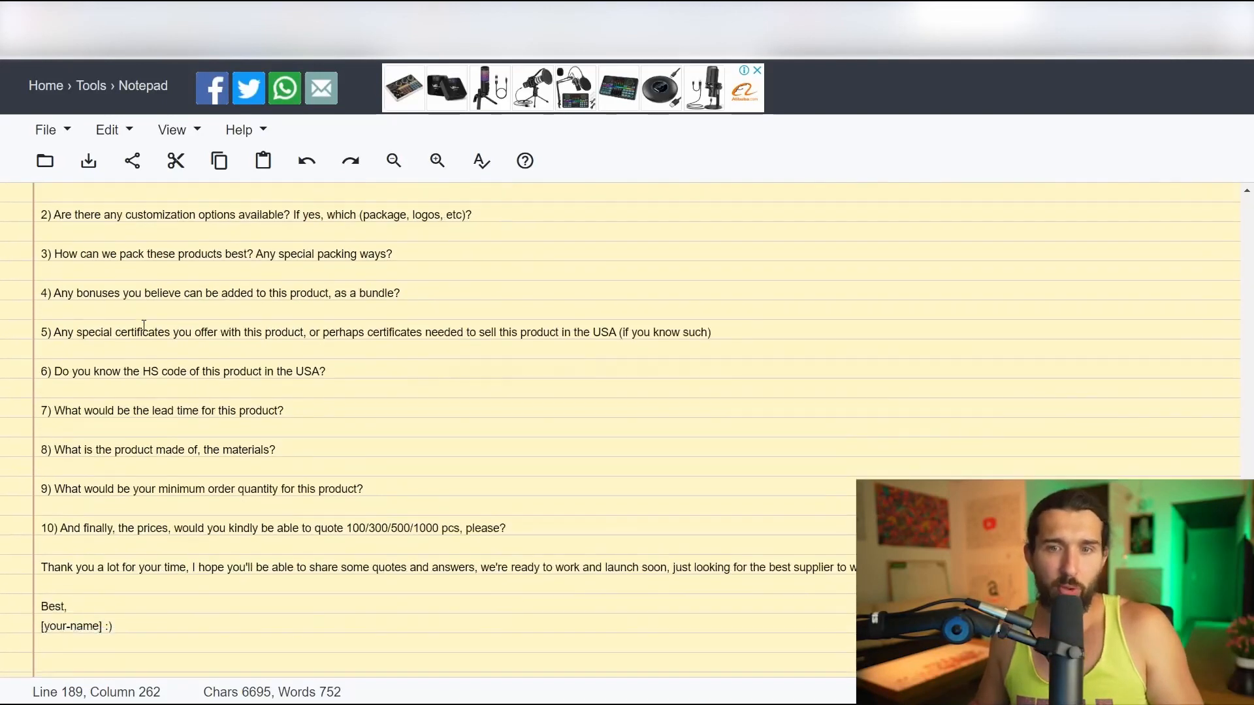
scroll(132, 307, "up", 1)
left_click_drag(54, 258, 164, 259)
left_click(164, 259)
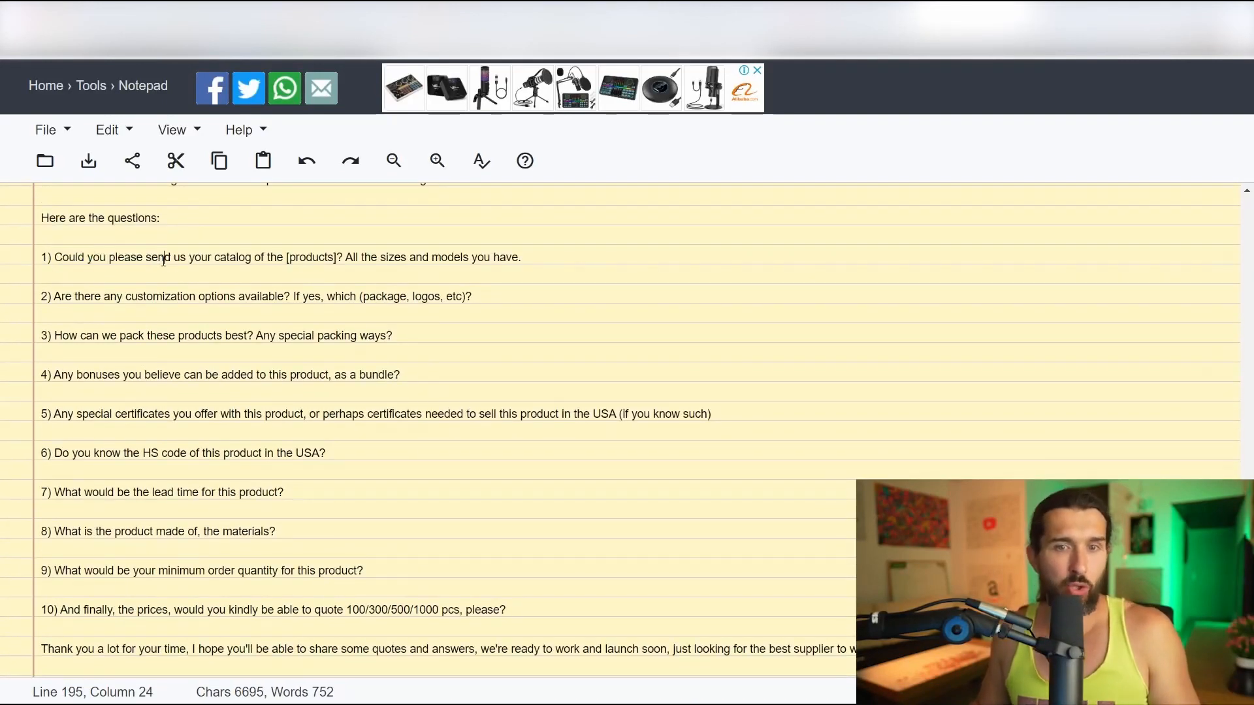
left_click_drag(287, 258, 337, 260)
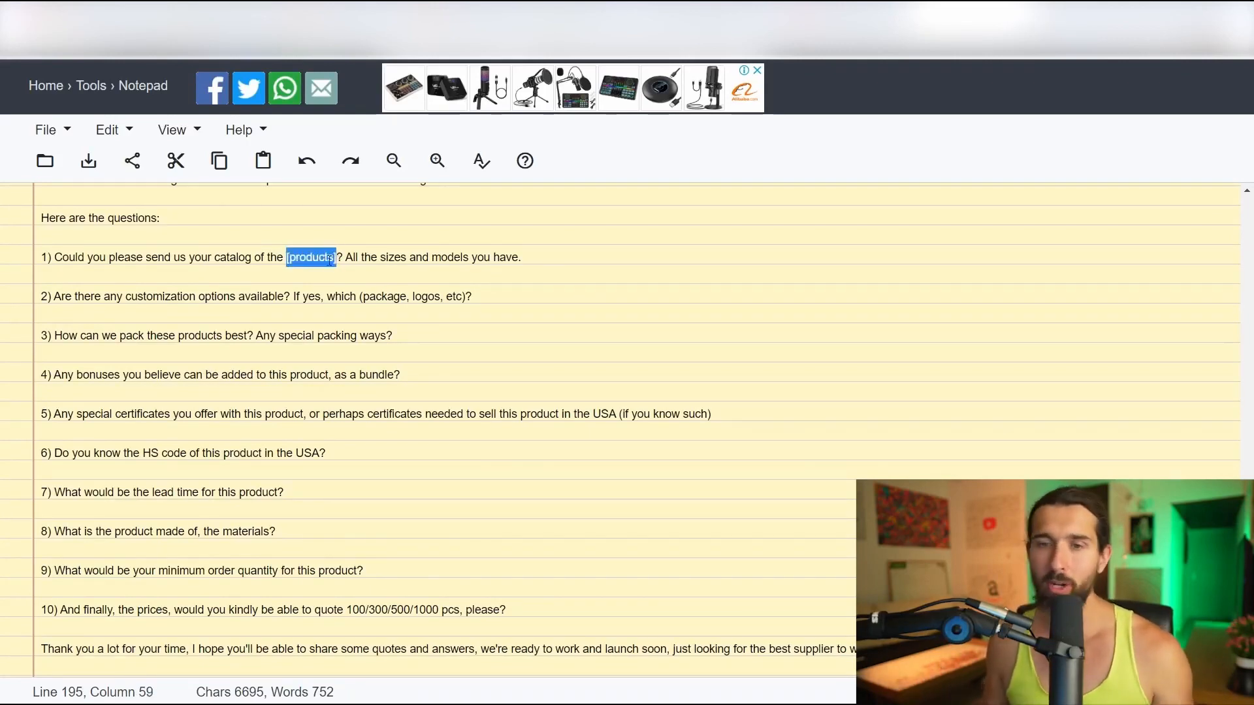
left_click(147, 297)
left_click(322, 289)
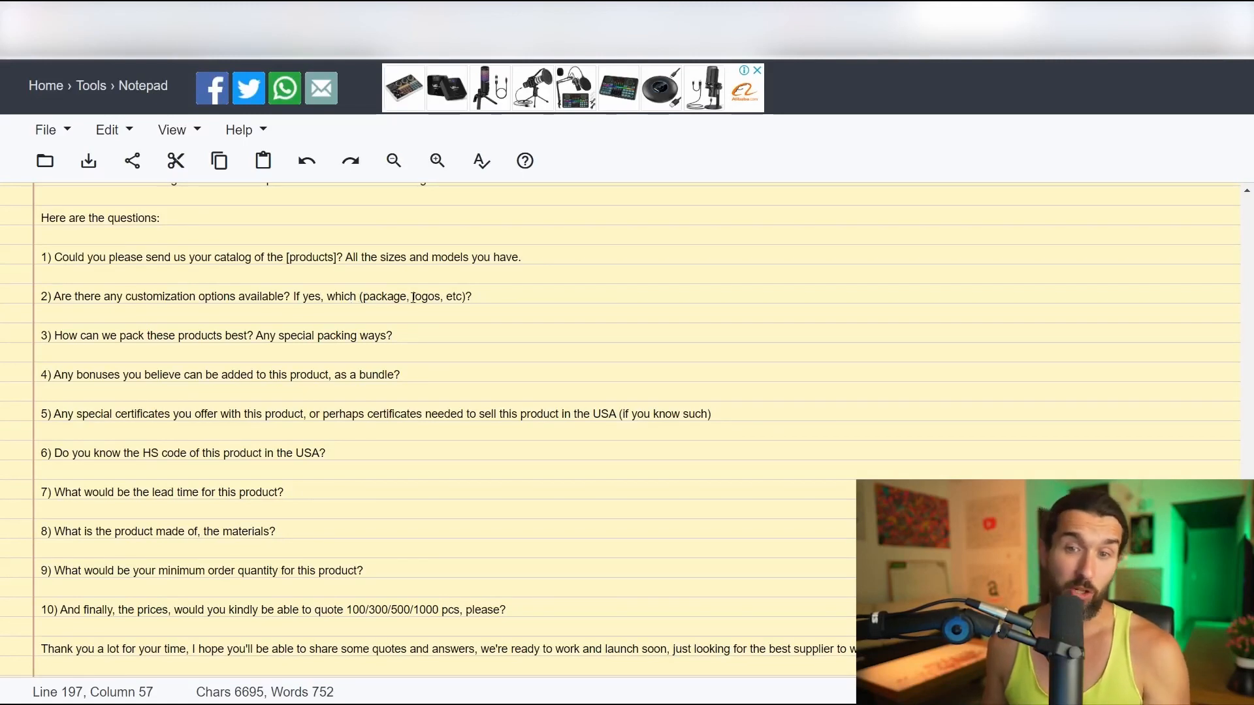
left_click(377, 297)
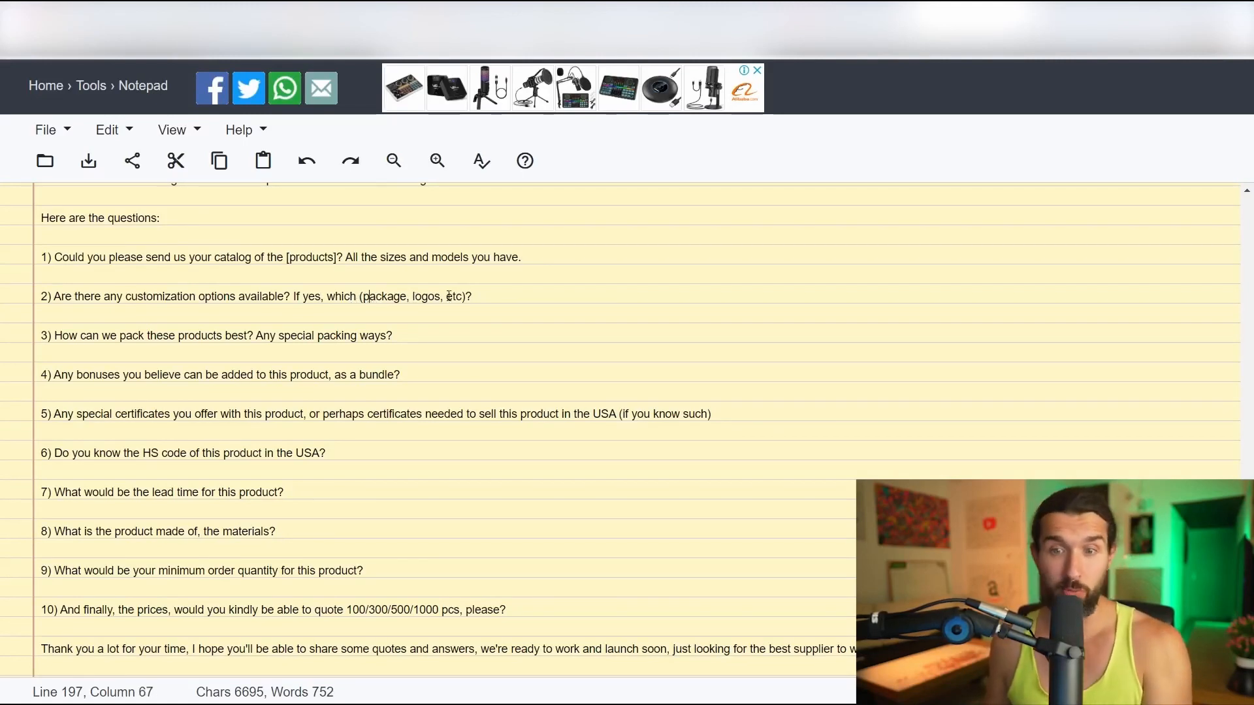
Read questions 3 and 4 about the best packing method and bonuses that could be added as a bundle
double_click(111, 335)
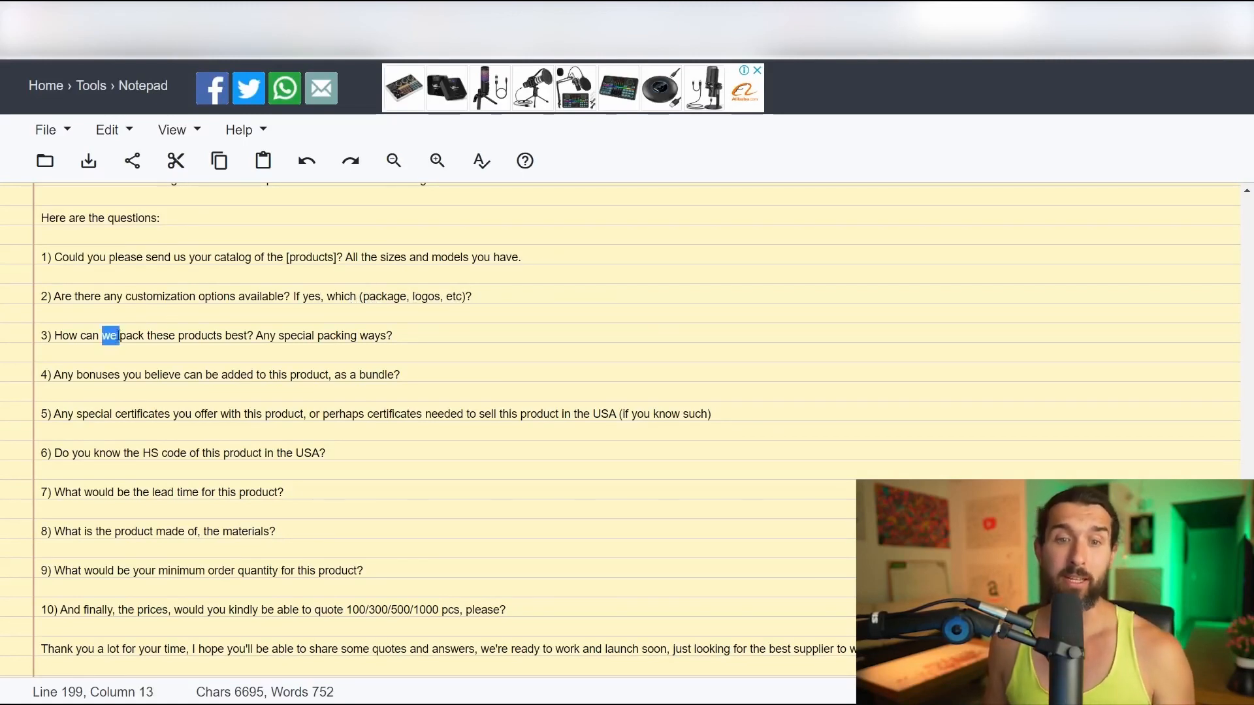
left_click(175, 334)
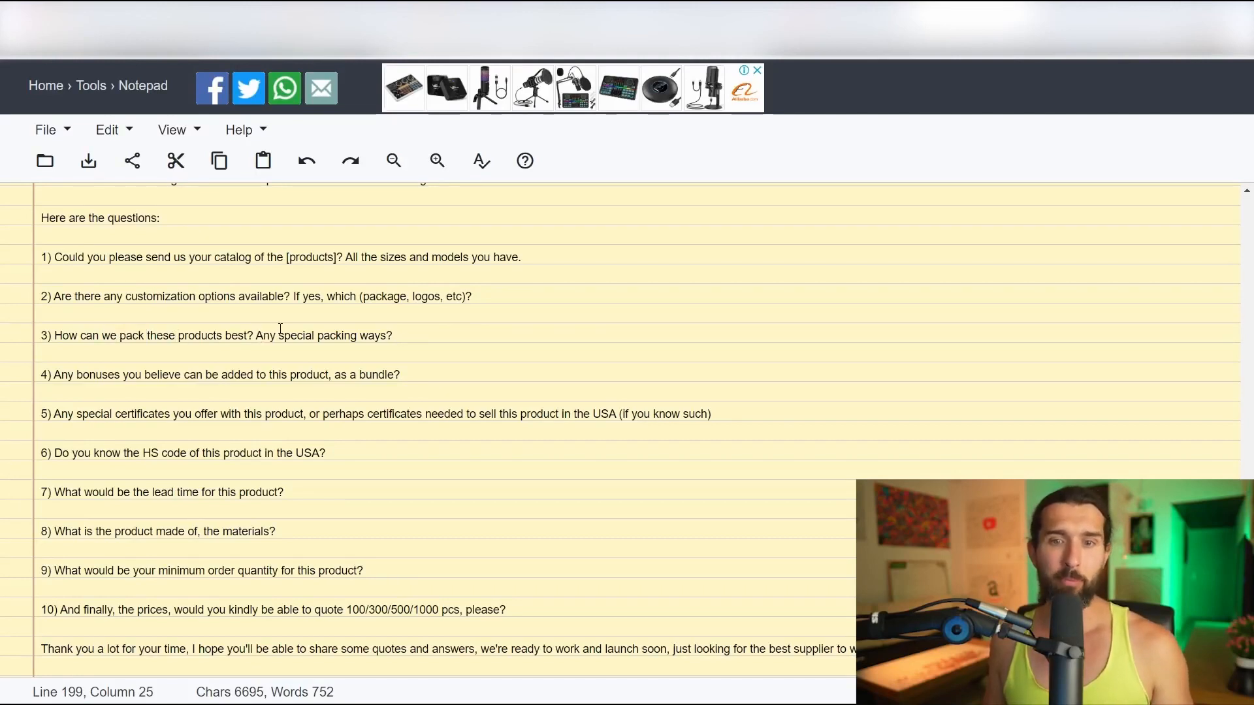
left_click(382, 335)
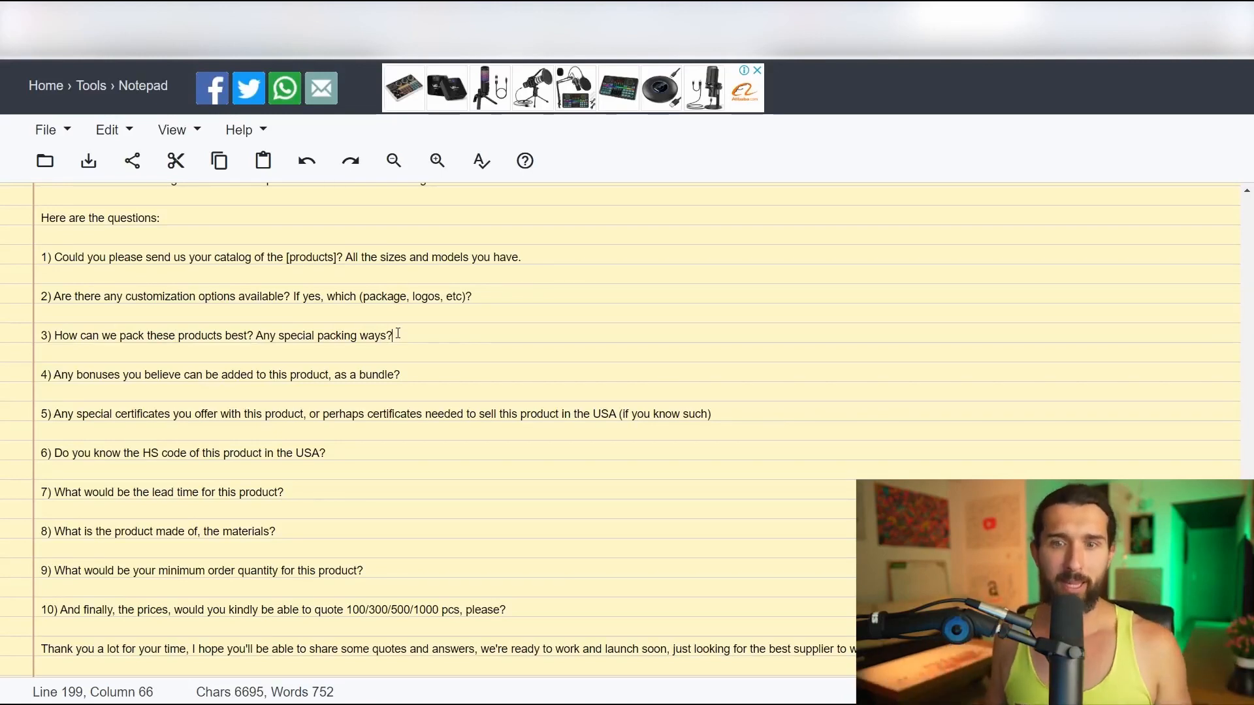
left_click_drag(74, 376, 154, 380)
left_click(156, 379)
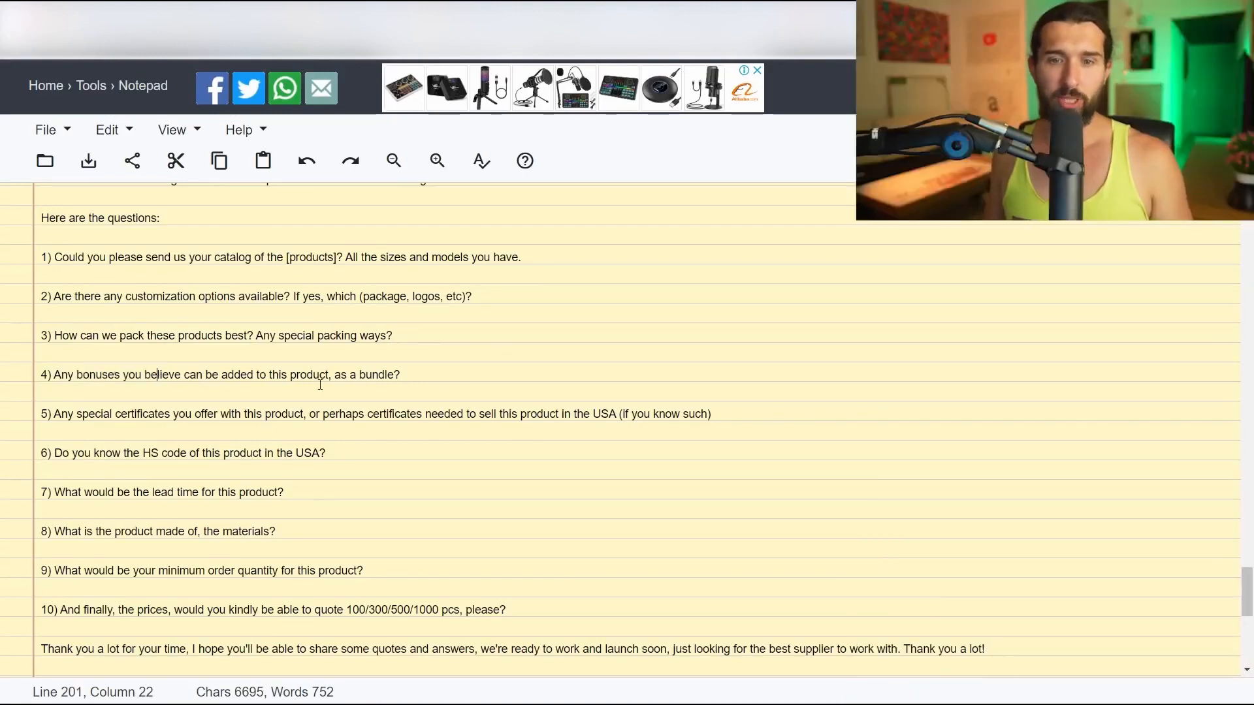
left_click_drag(384, 374, 307, 377)
left_click(229, 376)
left_click(307, 378)
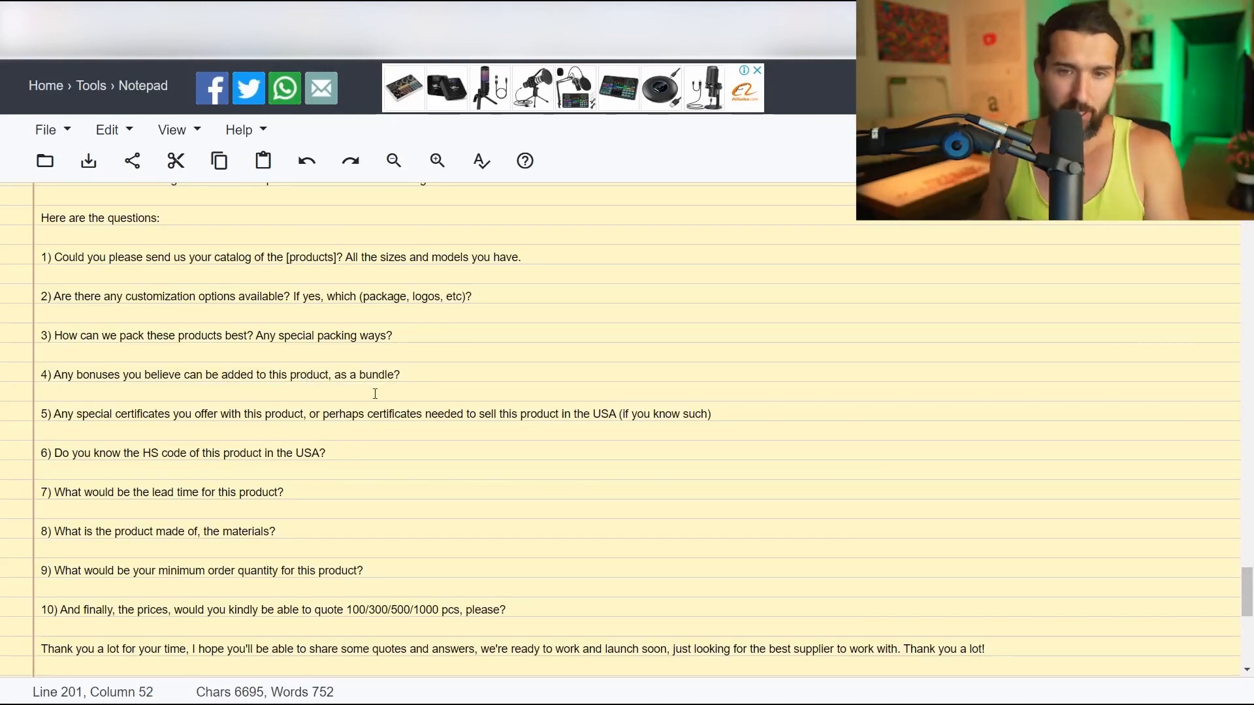
Read question 5 about certificates offered with the product or needed to sell it in the USA
scroll(410, 378, "down", 1)
left_click_drag(73, 333, 223, 344)
left_click(212, 344)
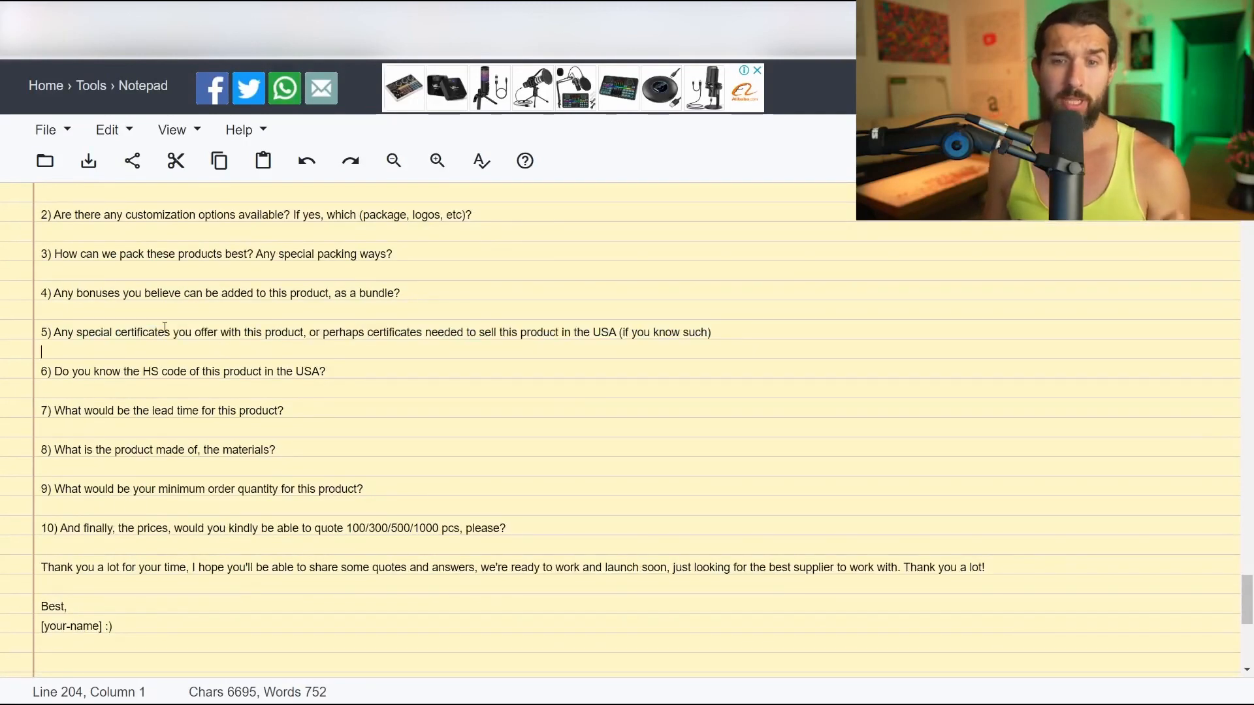
left_click_drag(74, 332, 260, 353)
left_click(260, 352)
left_click_drag(74, 333, 205, 334)
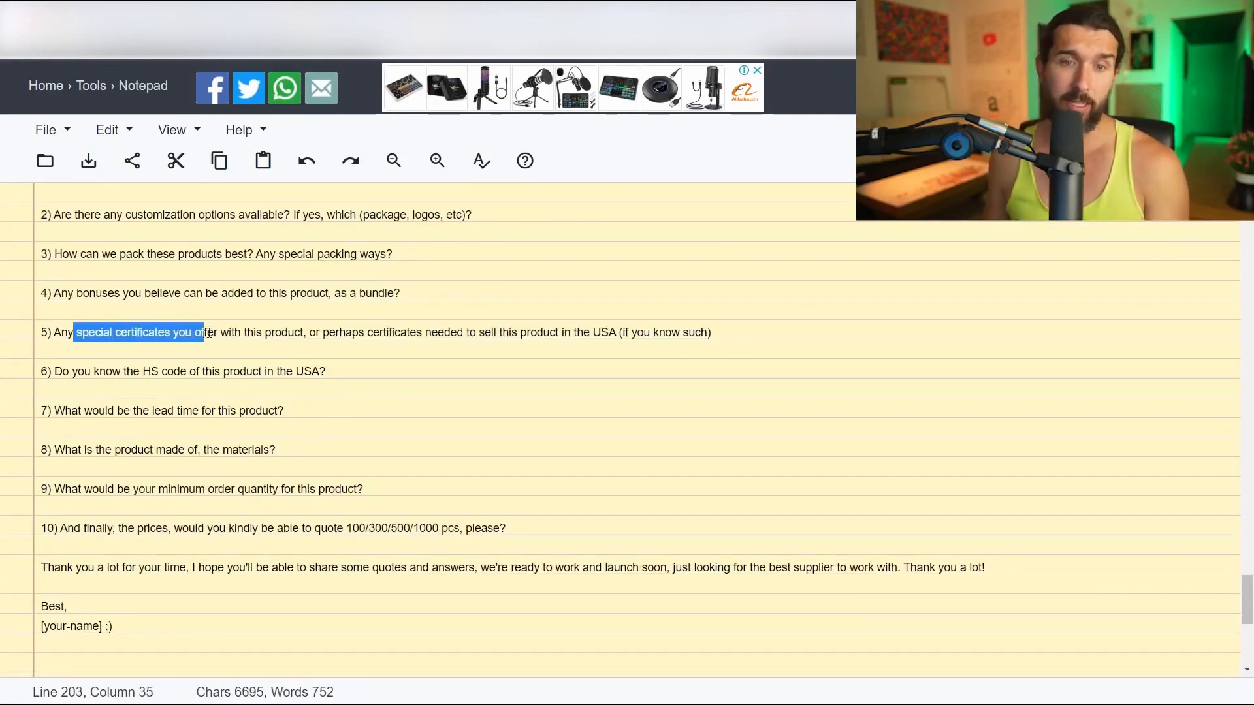
left_click(205, 333)
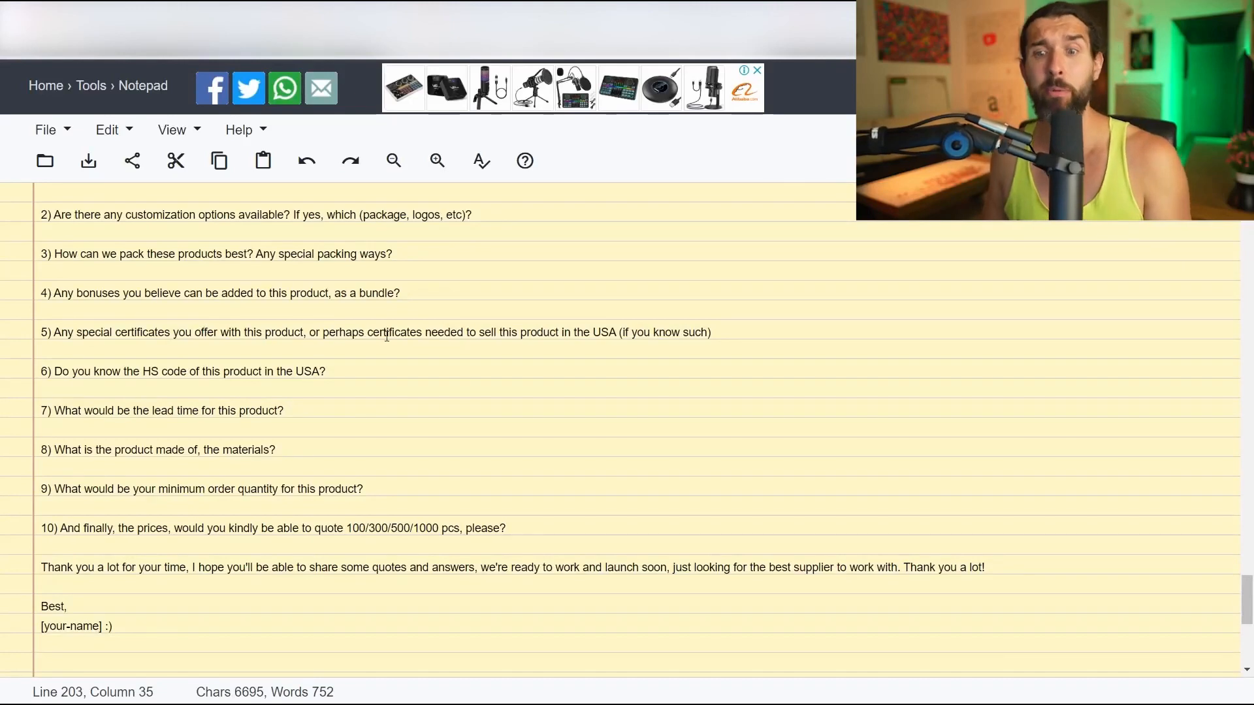
left_click(609, 333)
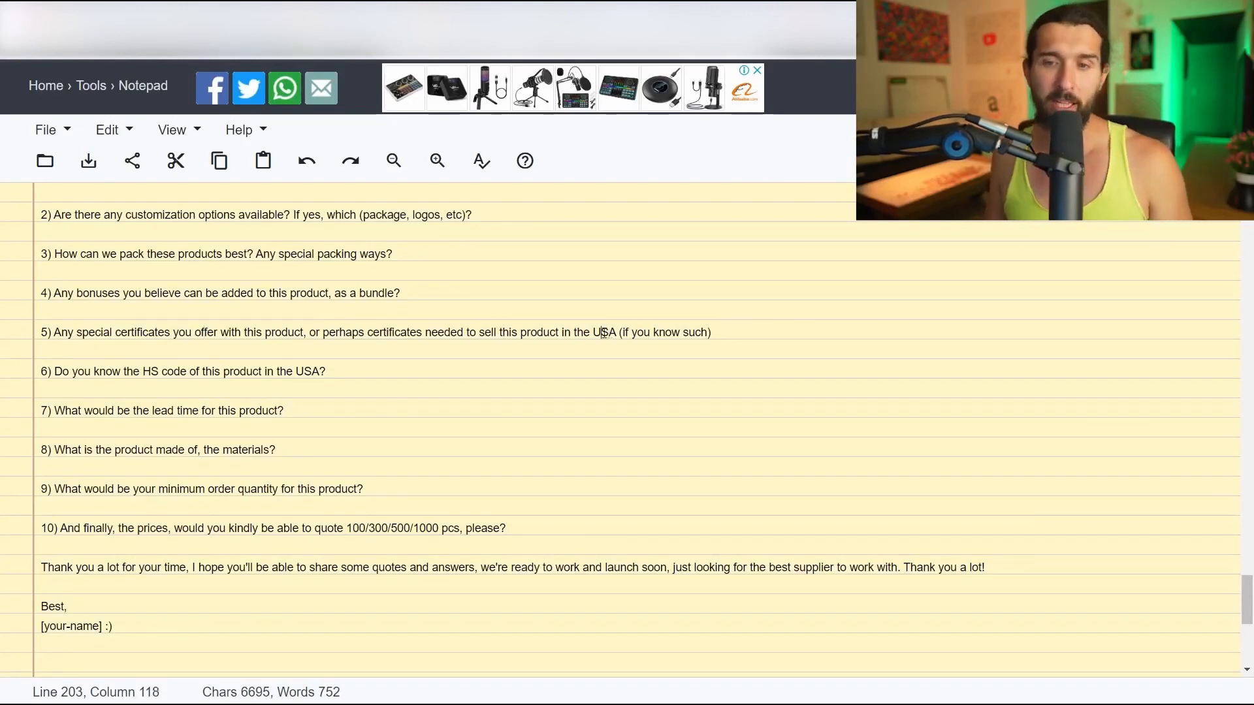
left_click(612, 333)
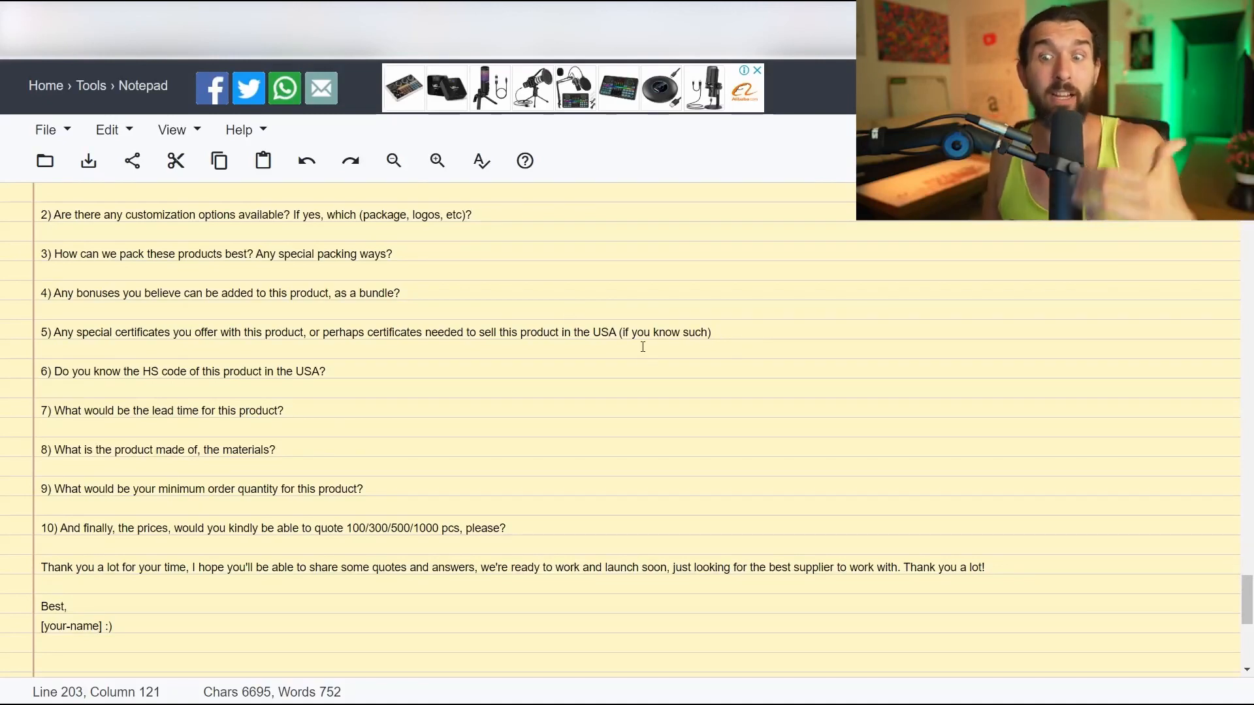
Examine question 6 asking for the product's HS code in the USA
left_click_drag(56, 352, 168, 372)
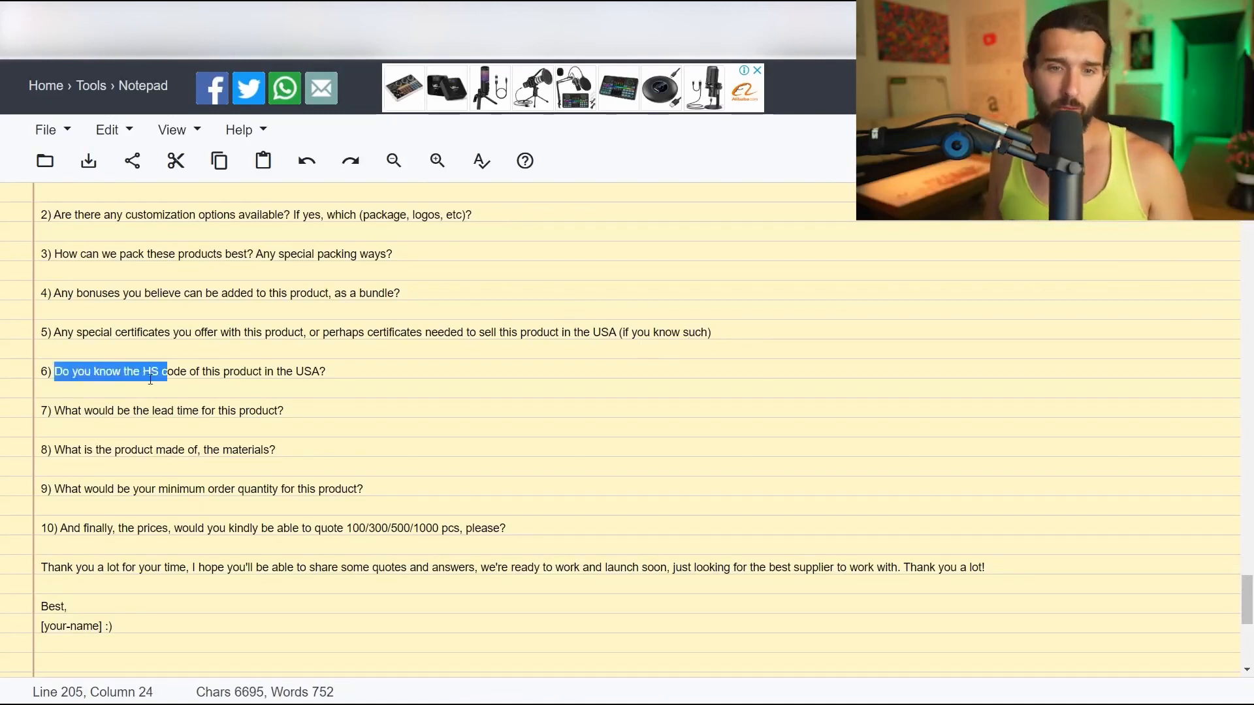
left_click_drag(77, 371, 170, 377)
left_click(168, 376)
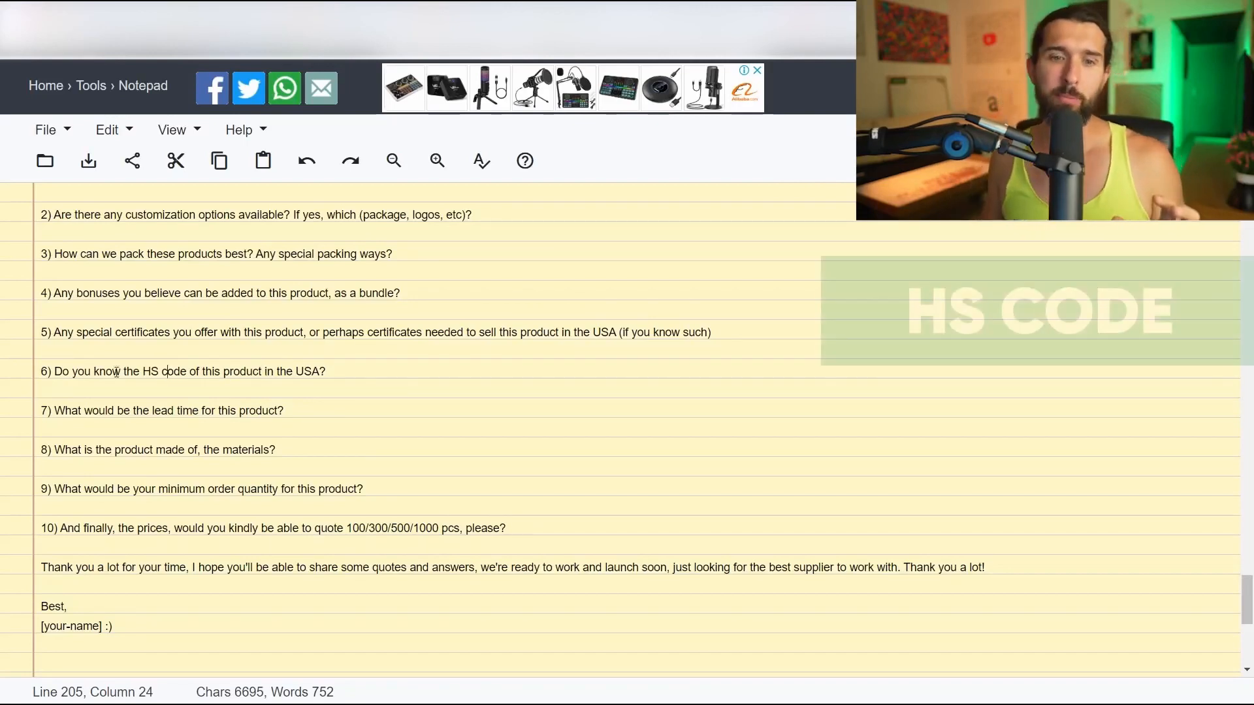
left_click_drag(142, 372, 187, 372)
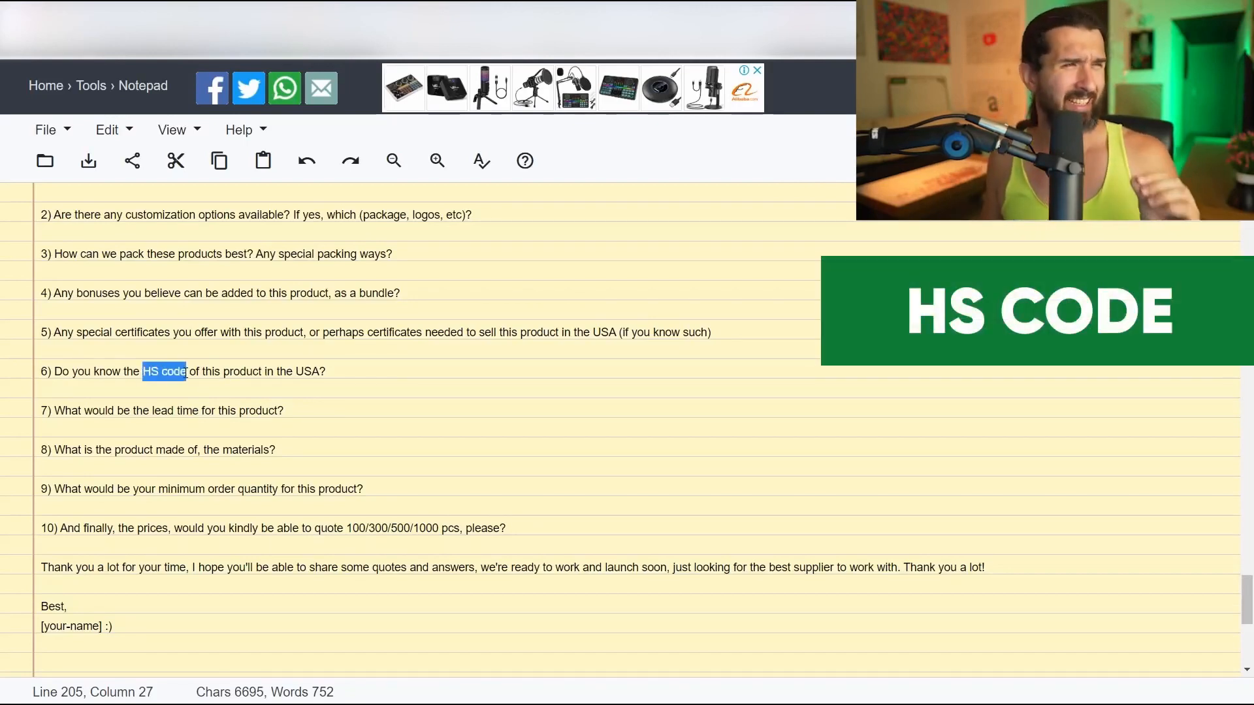
left_click(365, 369)
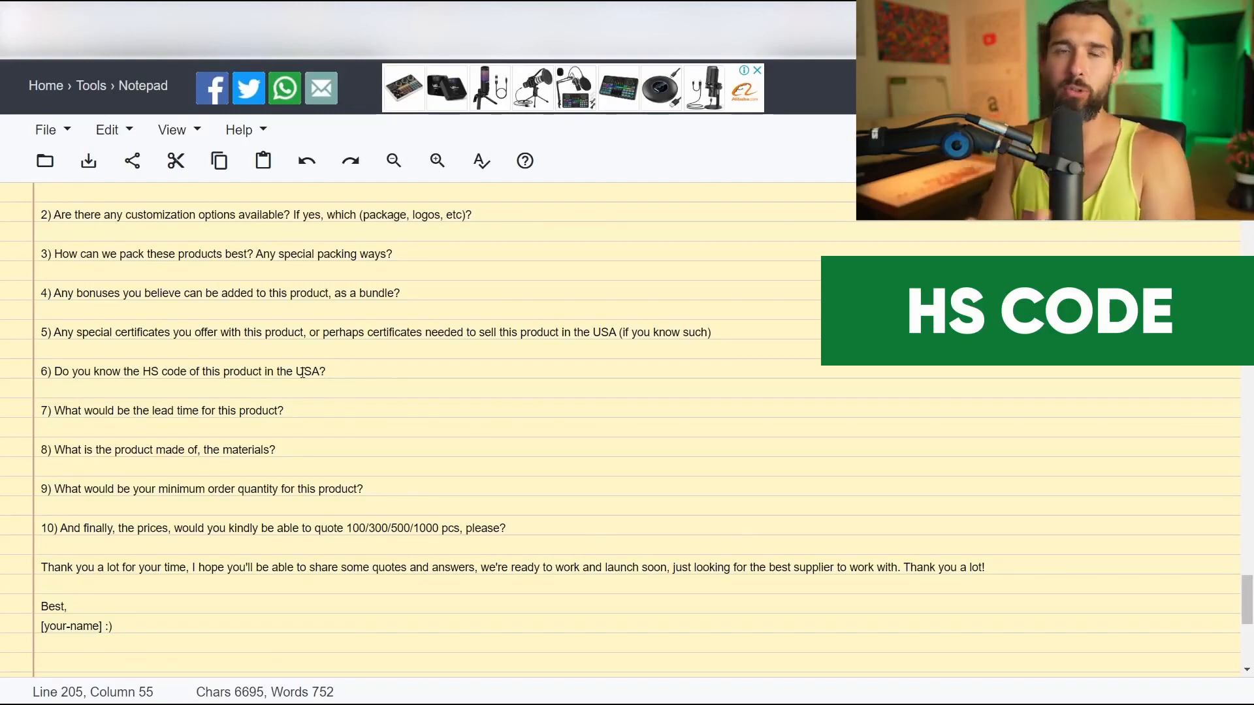
left_click(161, 376)
left_click_drag(143, 372, 188, 372)
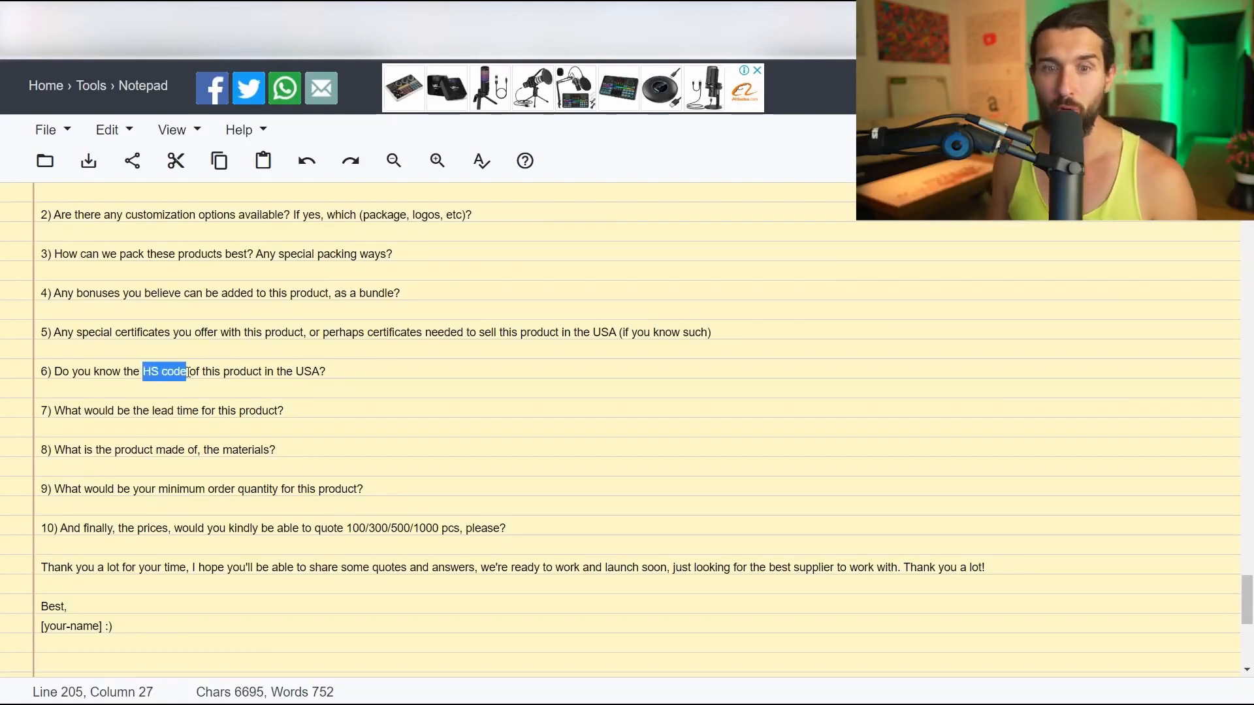
left_click(148, 372)
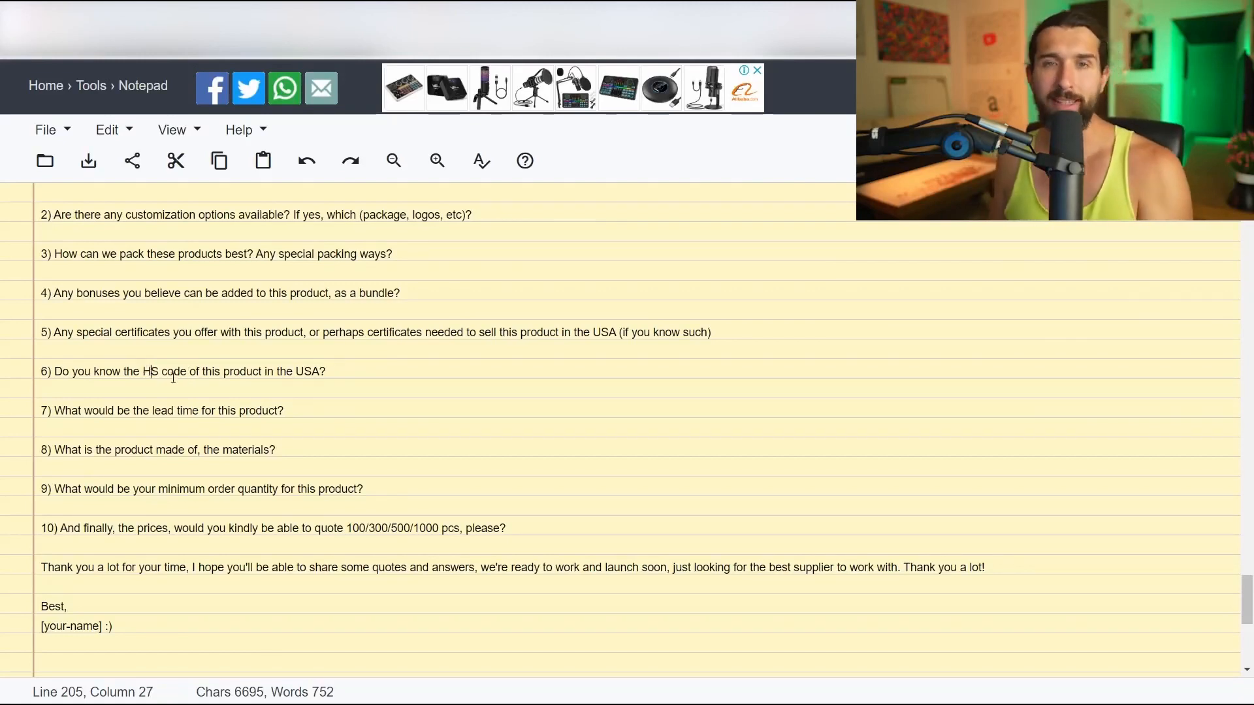
mouse_move(143, 372)
left_mouse_down()
mouse_move(182, 375)
mouse_move(155, 374)
left_mouse_up()
left_click(190, 375)
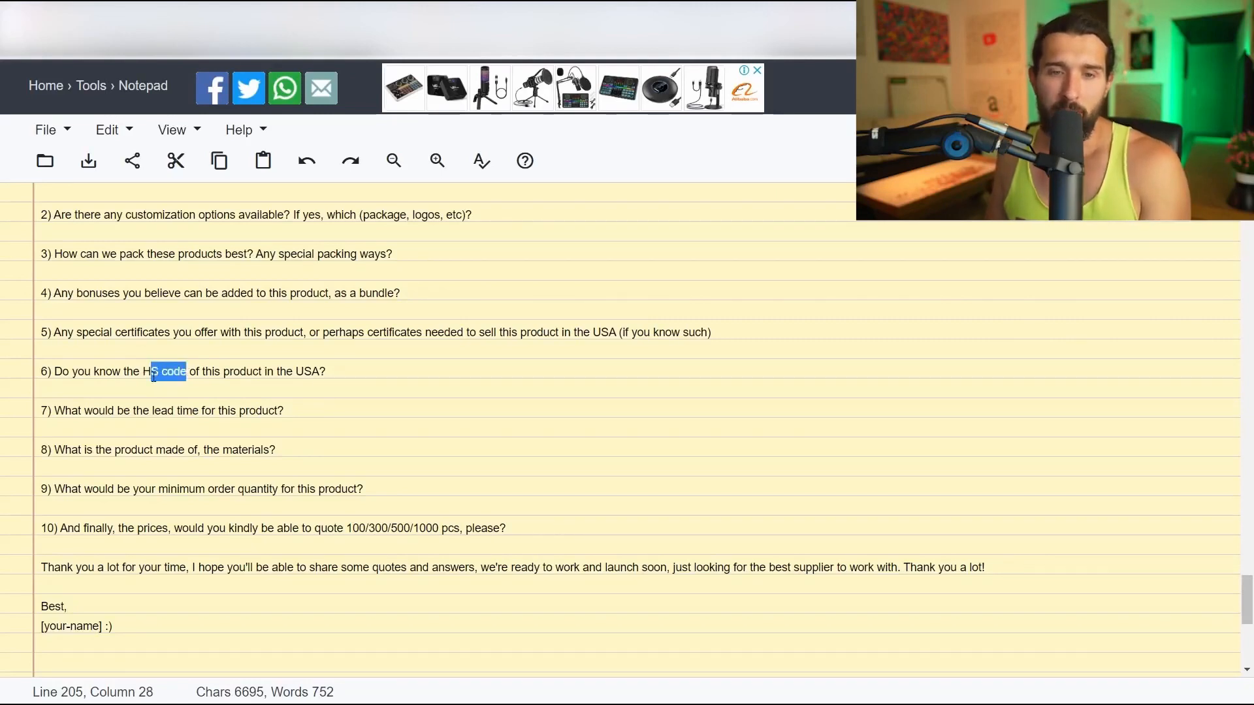
left_click(149, 377)
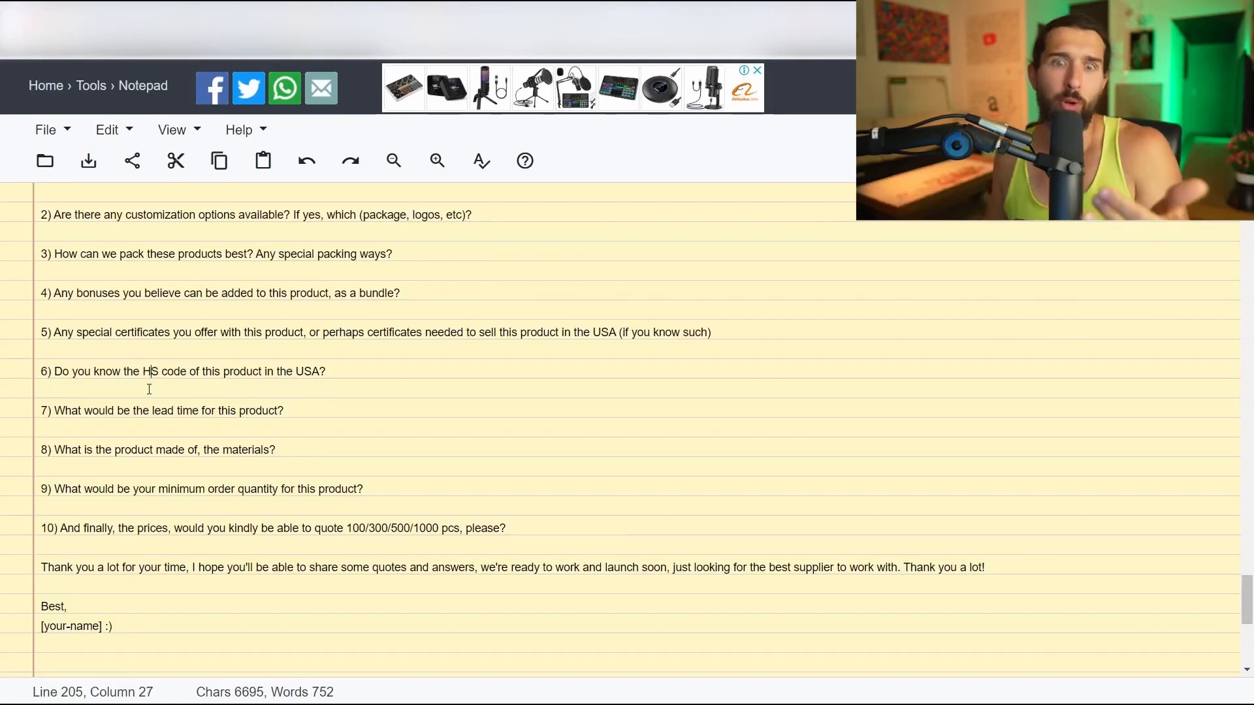
left_click_drag(144, 372, 187, 374)
left_click(161, 374)
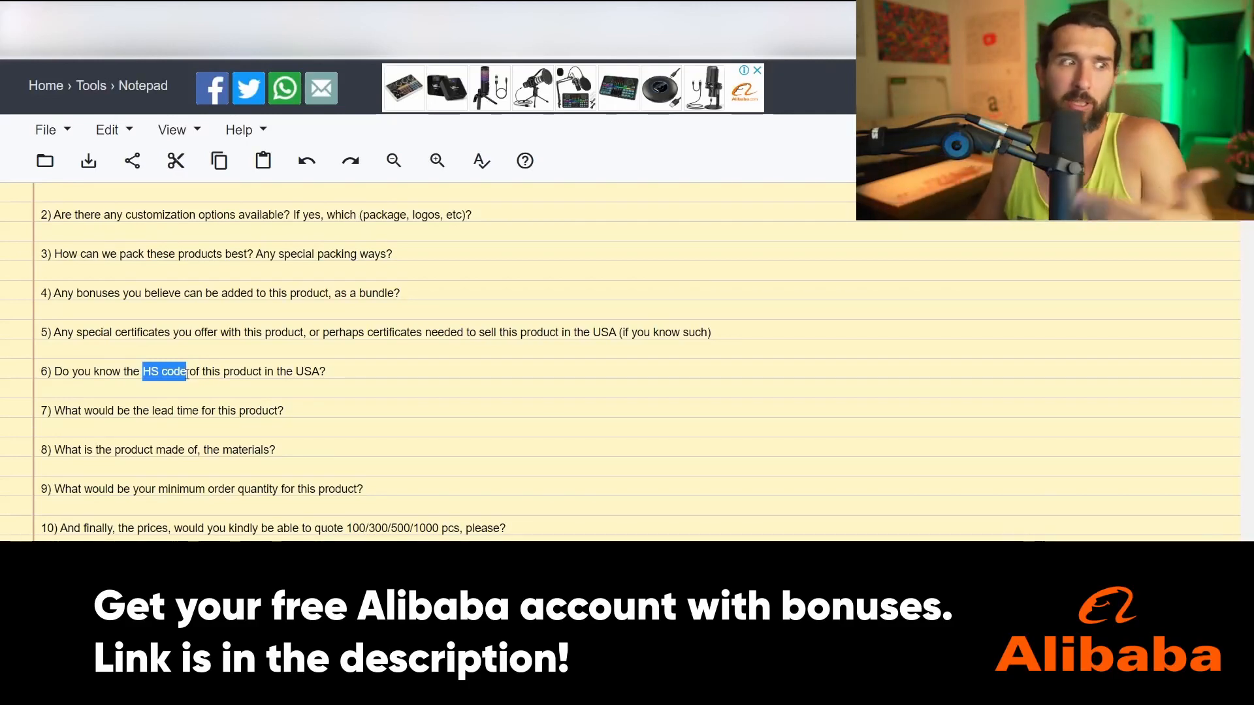
left_click(207, 372)
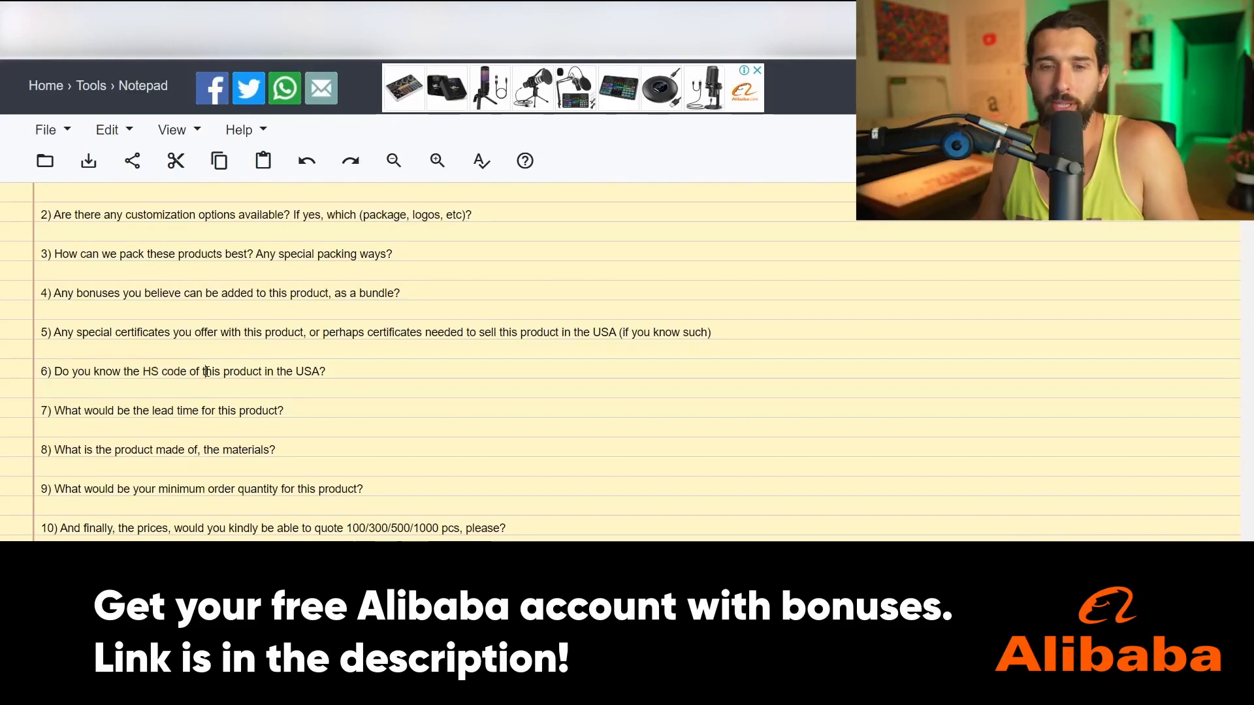
left_click(147, 369)
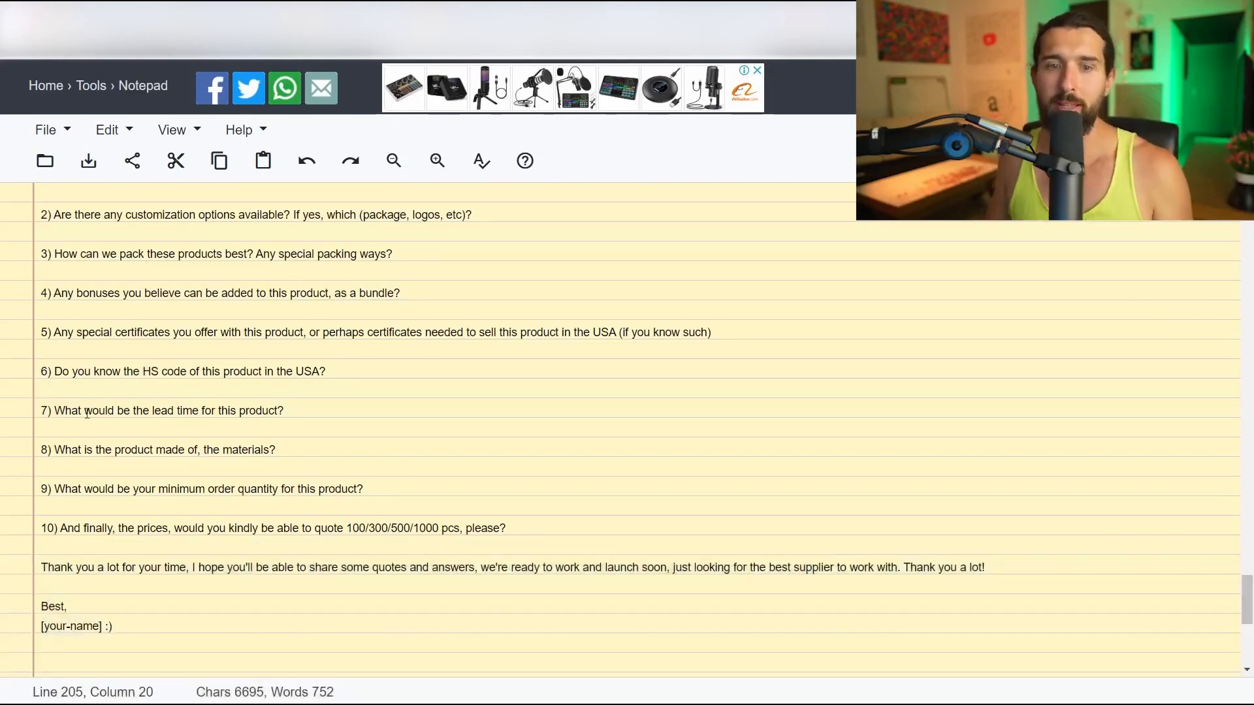
Read questions 7 to 9 about lead time, product materials and minimum order quantity
left_click_drag(98, 412, 156, 410)
left_click(156, 409)
left_click_drag(268, 406, 174, 398)
left_click(171, 399)
left_click(204, 410)
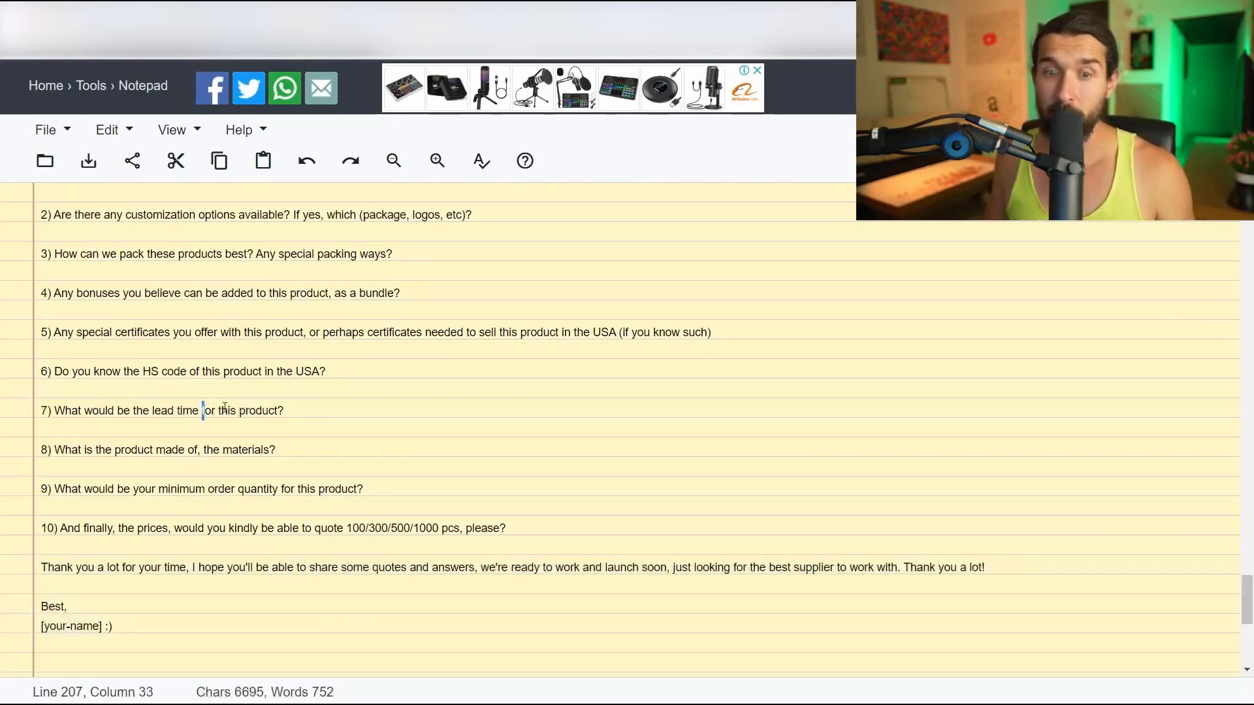
left_click_drag(70, 451, 220, 450)
left_click(220, 451)
left_click(253, 451)
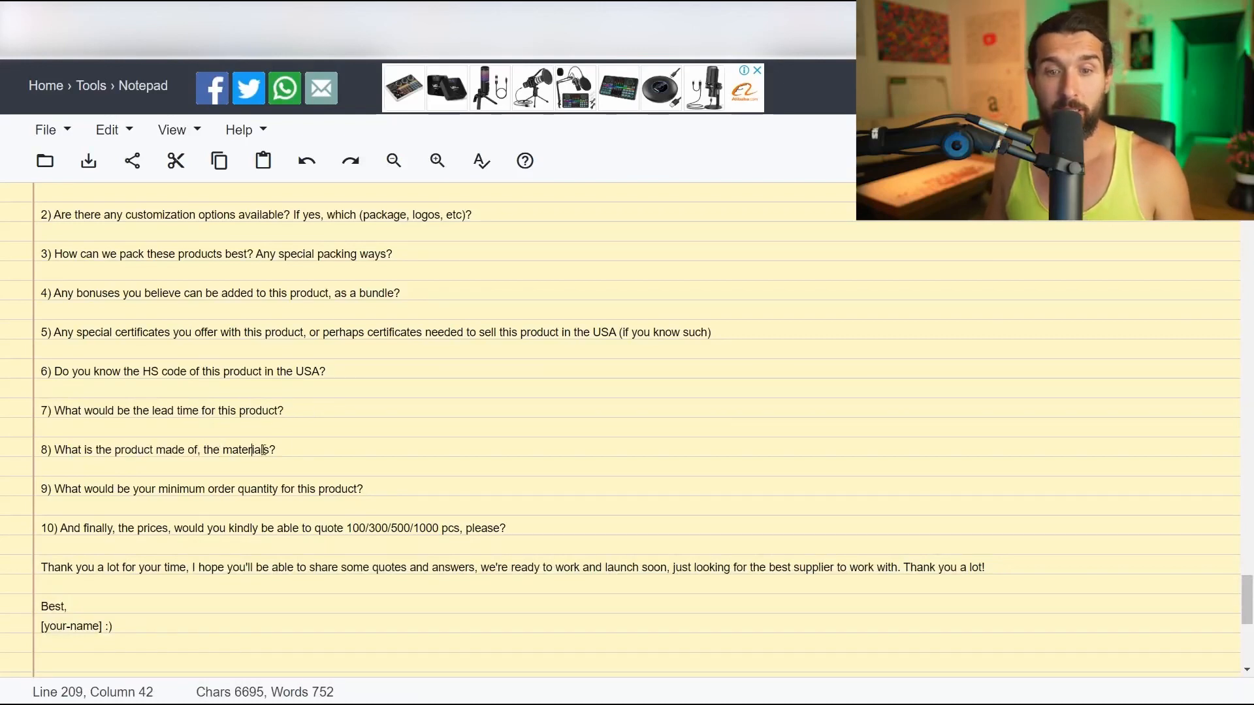
left_click_drag(162, 488, 337, 488)
left_click(336, 489)
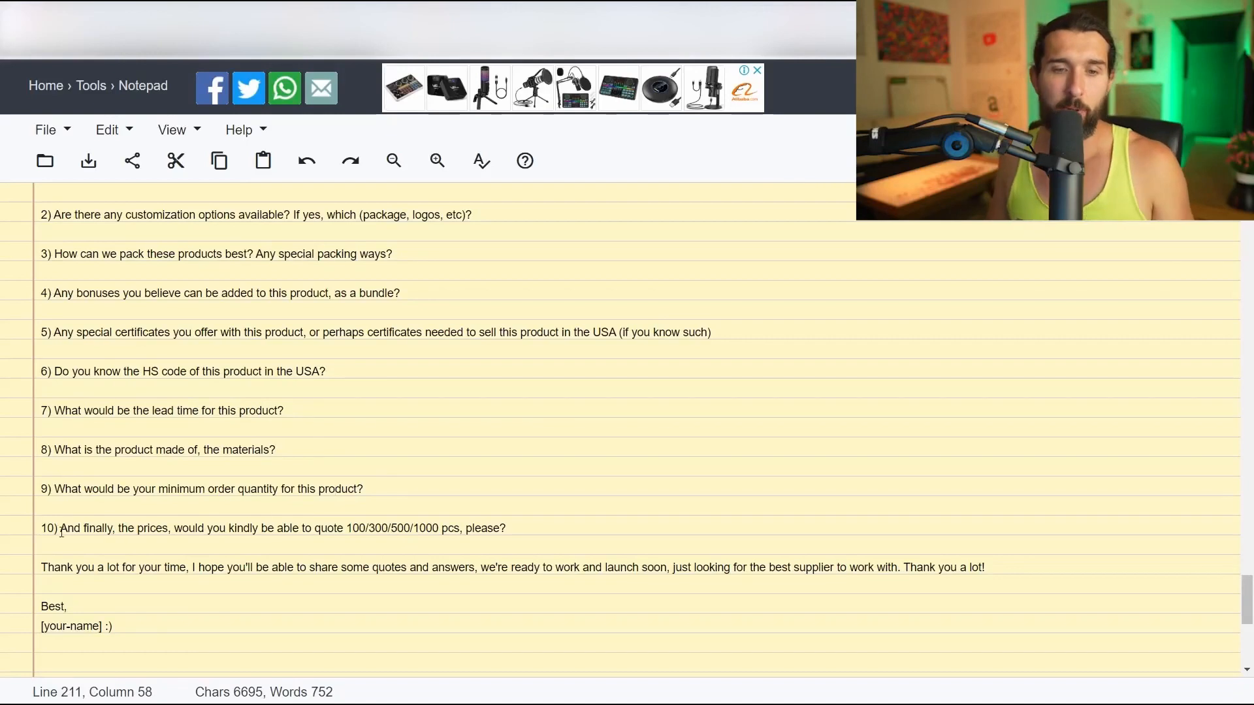
Read question 10 asking the supplier to quote prices for several order quantities
left_click(138, 527)
left_click_drag(61, 532, 299, 528)
left_click(299, 527)
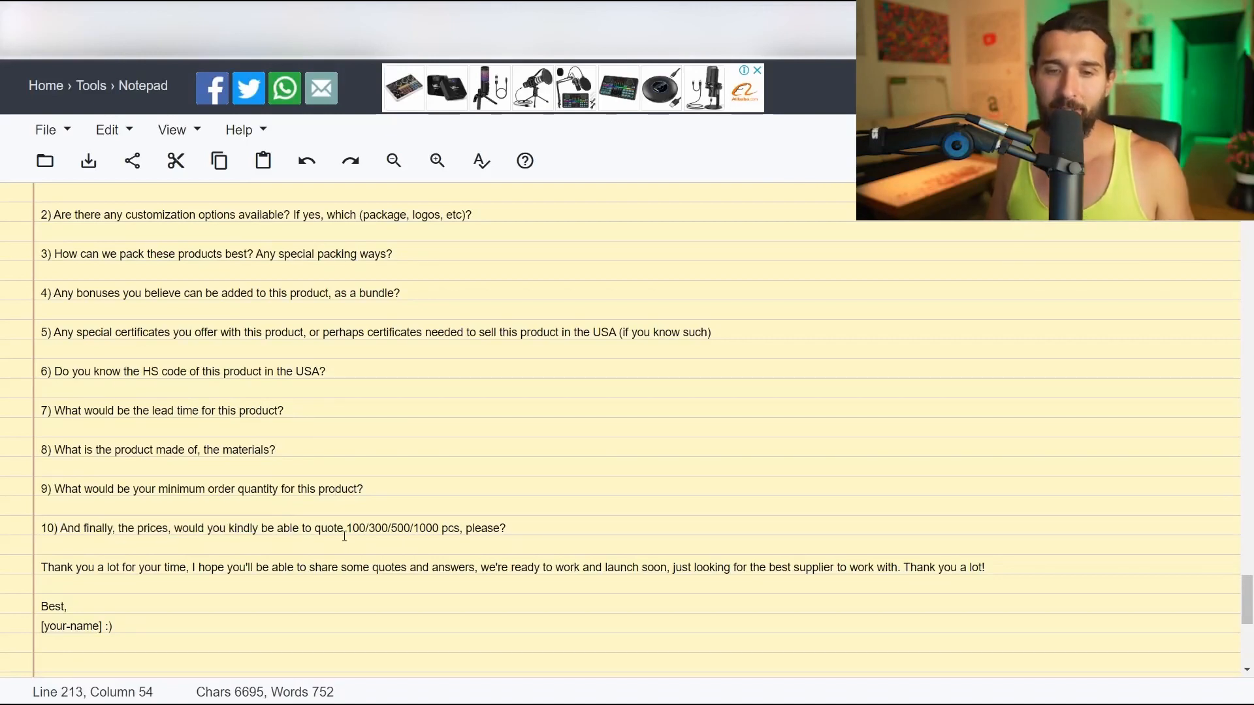
left_click(421, 528)
left_click(531, 527)
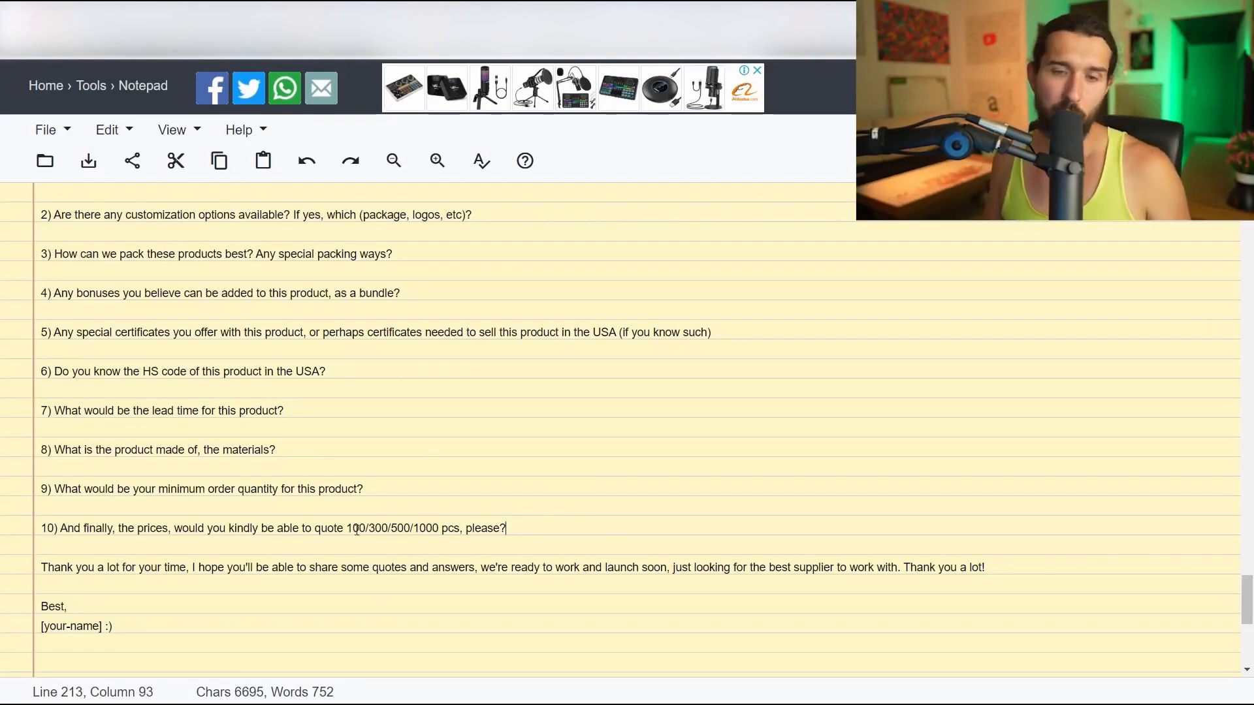
Change the quote quantities in question 10 to 100/500/500/5000 pcs
left_click(416, 530)
key("Delete")
type("5")
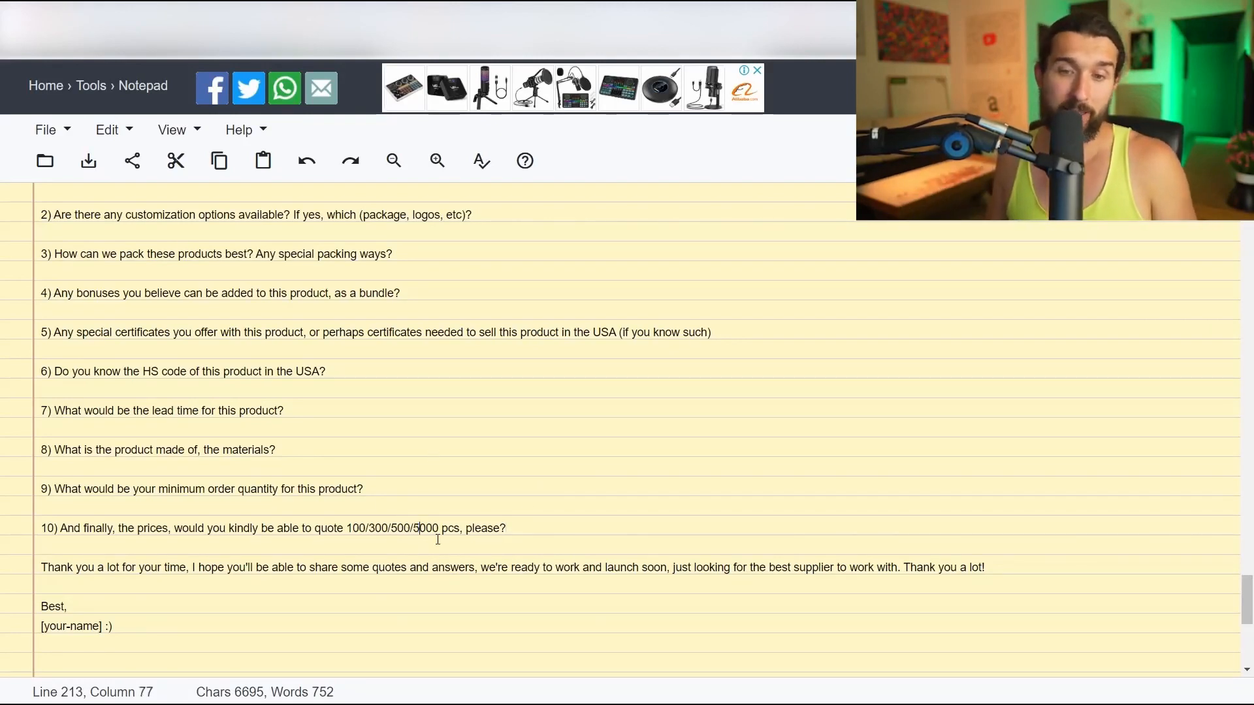
left_click(370, 529)
key("Delete")
type("5")
left_click_drag(388, 529, 404, 529)
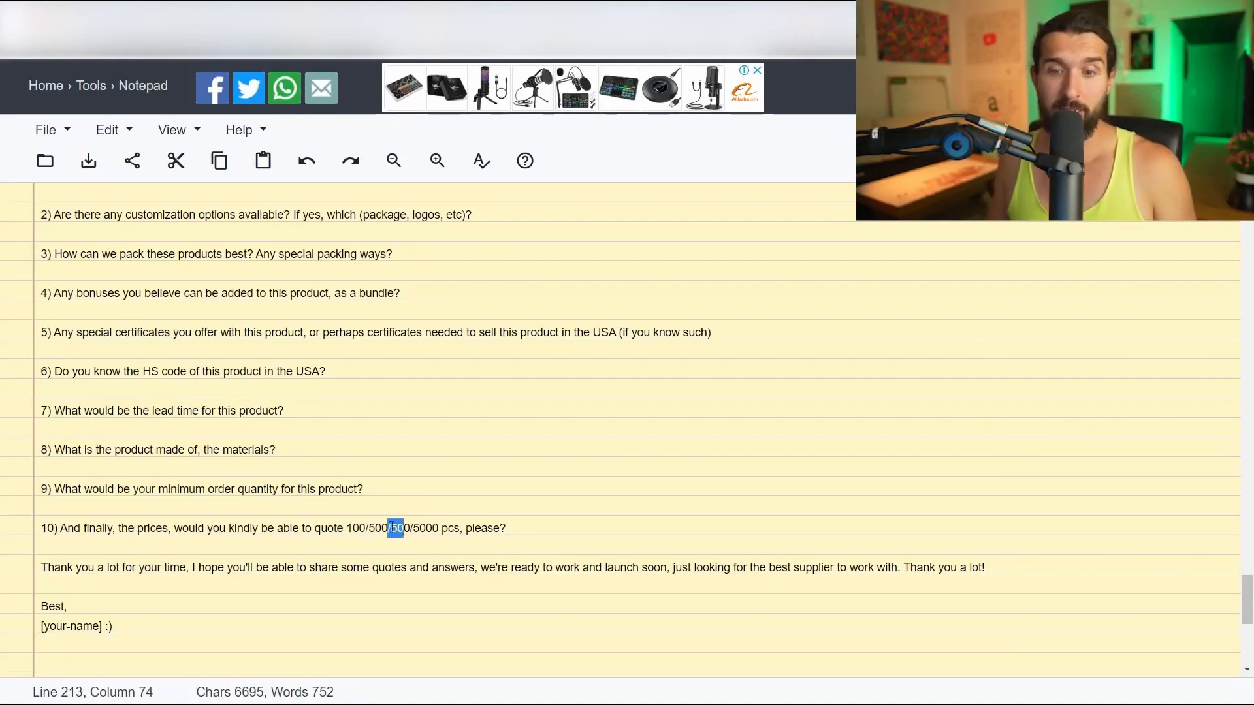
left_click(422, 528)
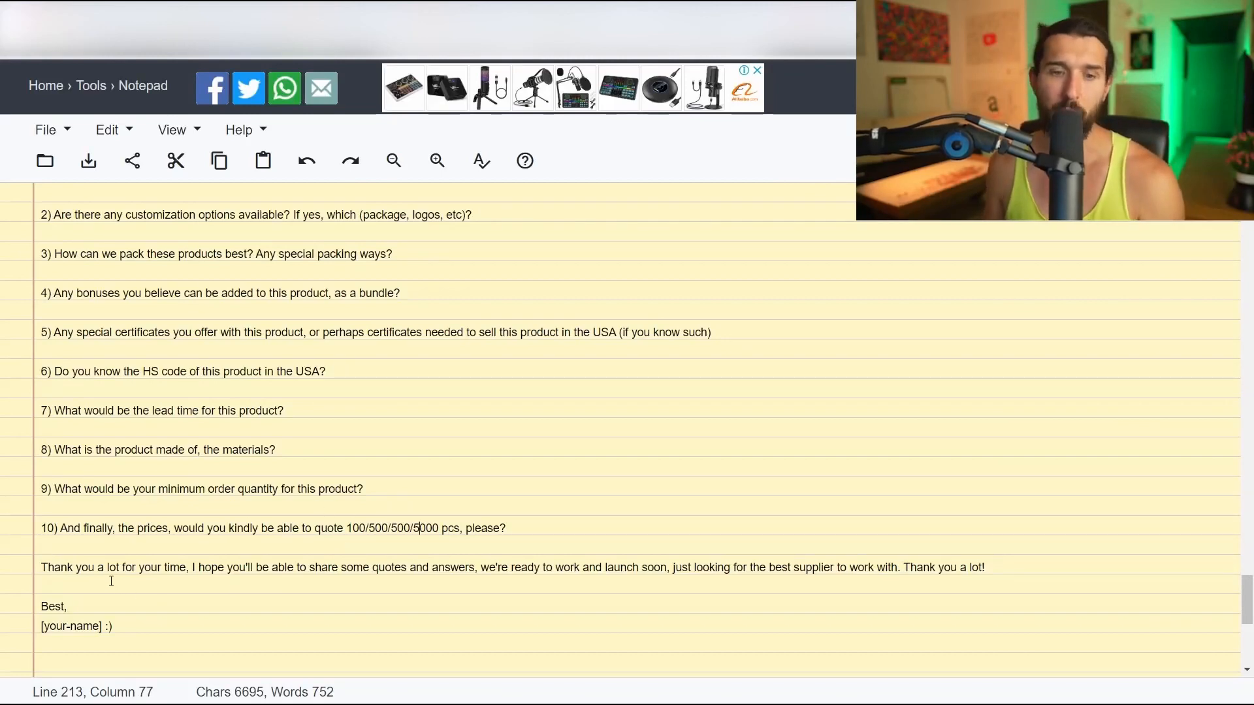
Read the template's closing thank-you paragraph, then switch to the saved suppliers in Alibaba Favorites
left_click(230, 568)
left_click_drag(294, 567, 956, 570)
left_click(956, 571)
left_click(261, 14)
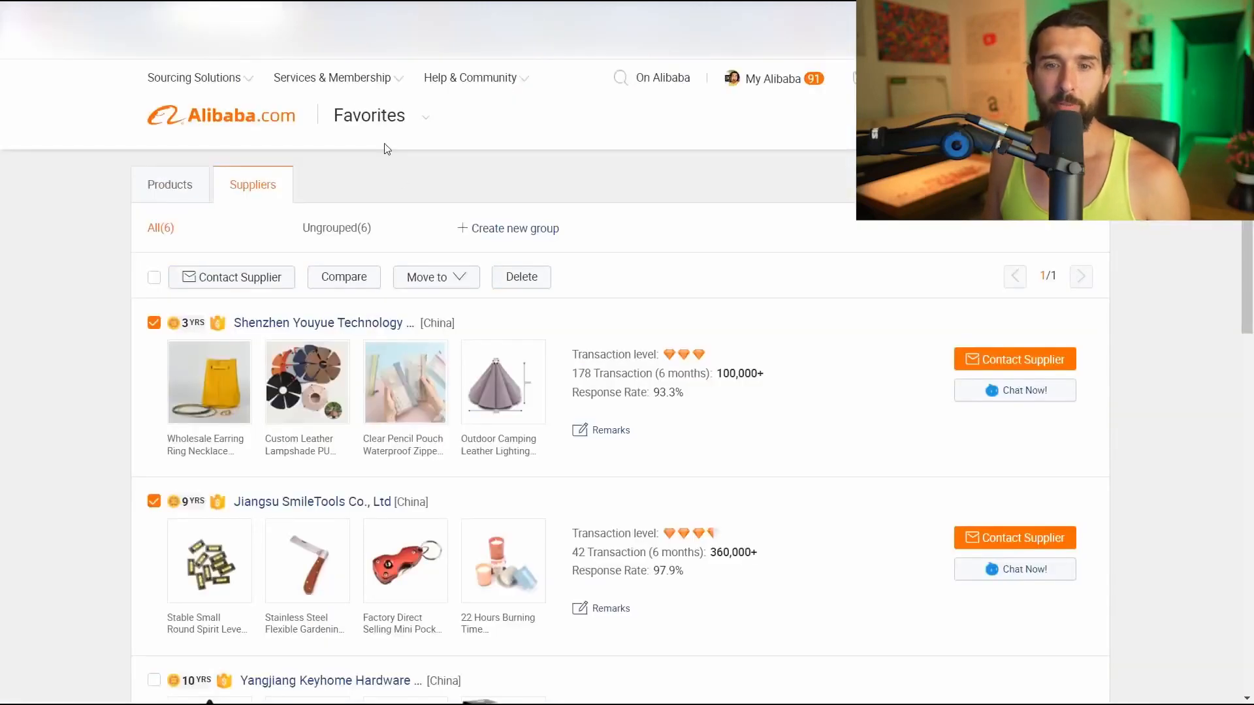
left_click(987, 374)
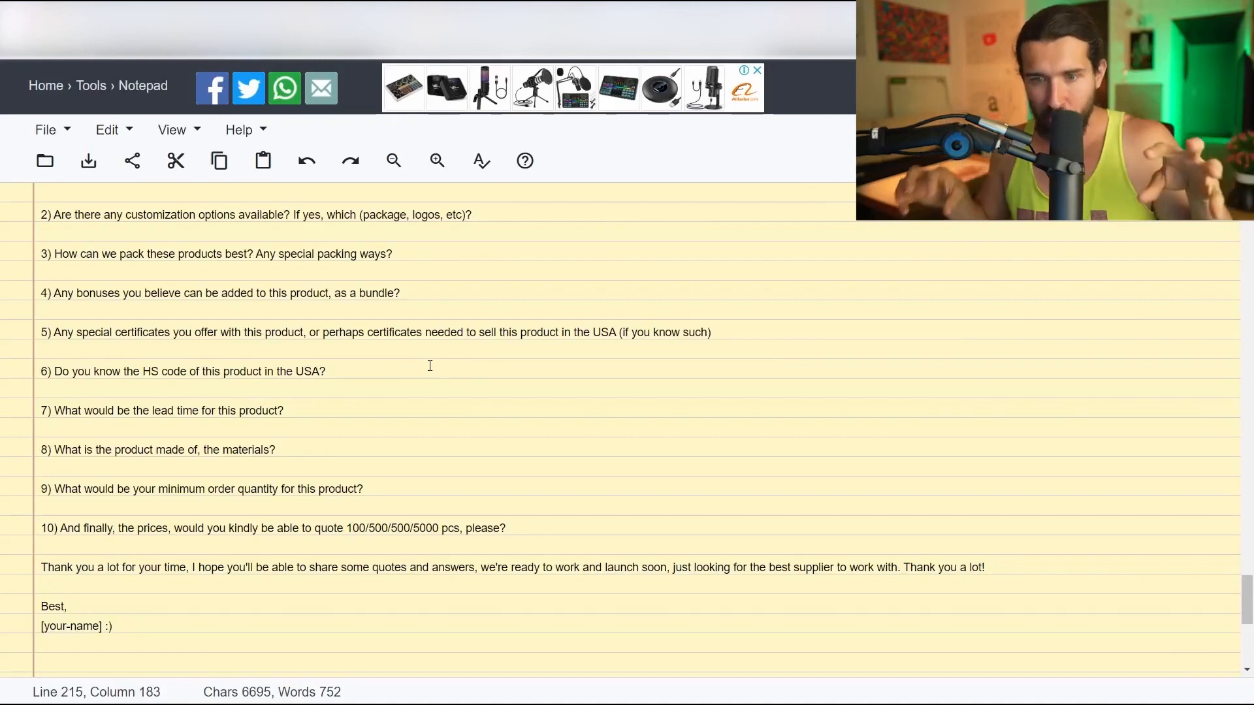
Review the template's greeting and introduction, and highlight the [customer-representative-name] placeholder in the Alibaba inquiry form
scroll(409, 453, "up", 4)
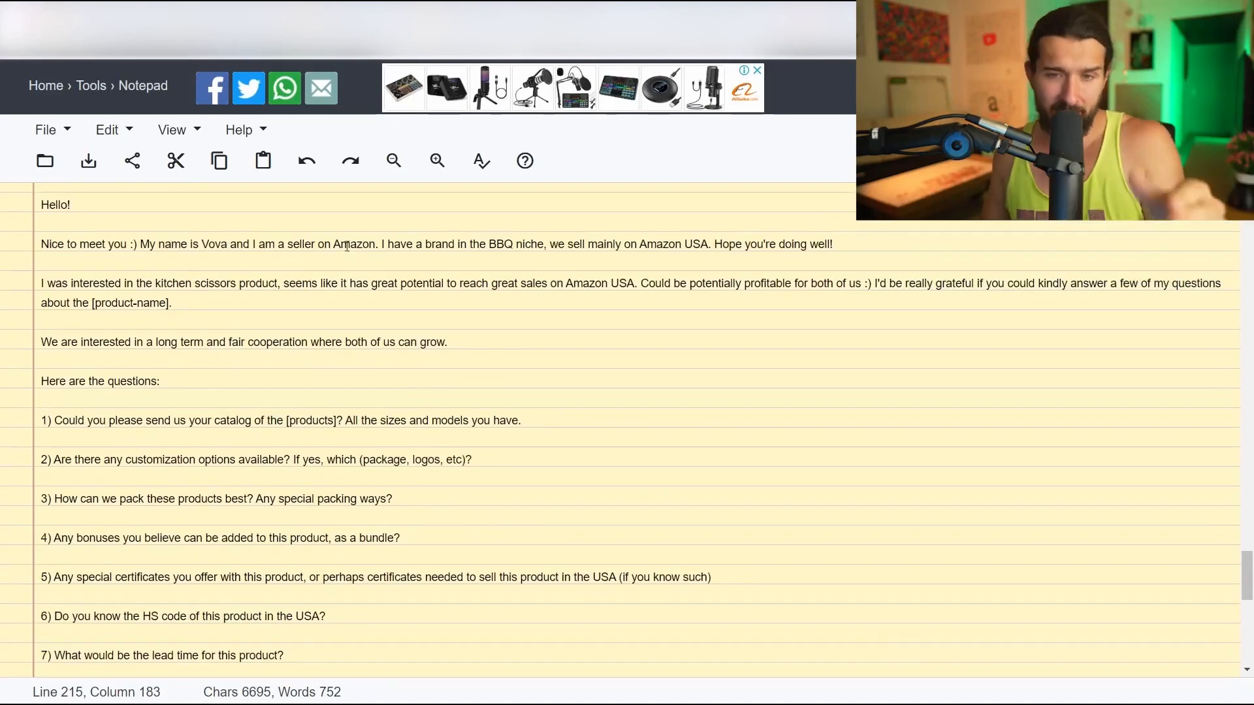
scroll(324, 268, "up", 1)
left_click(216, 326)
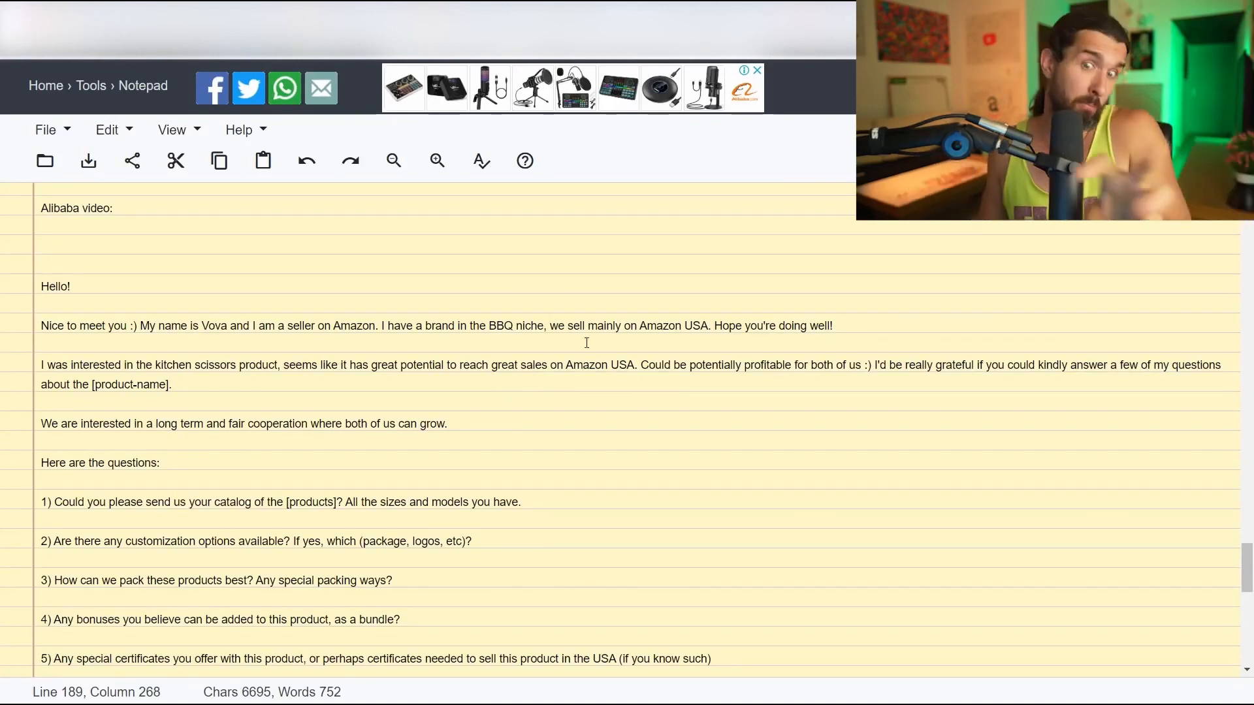
scroll(507, 299, "down", 1)
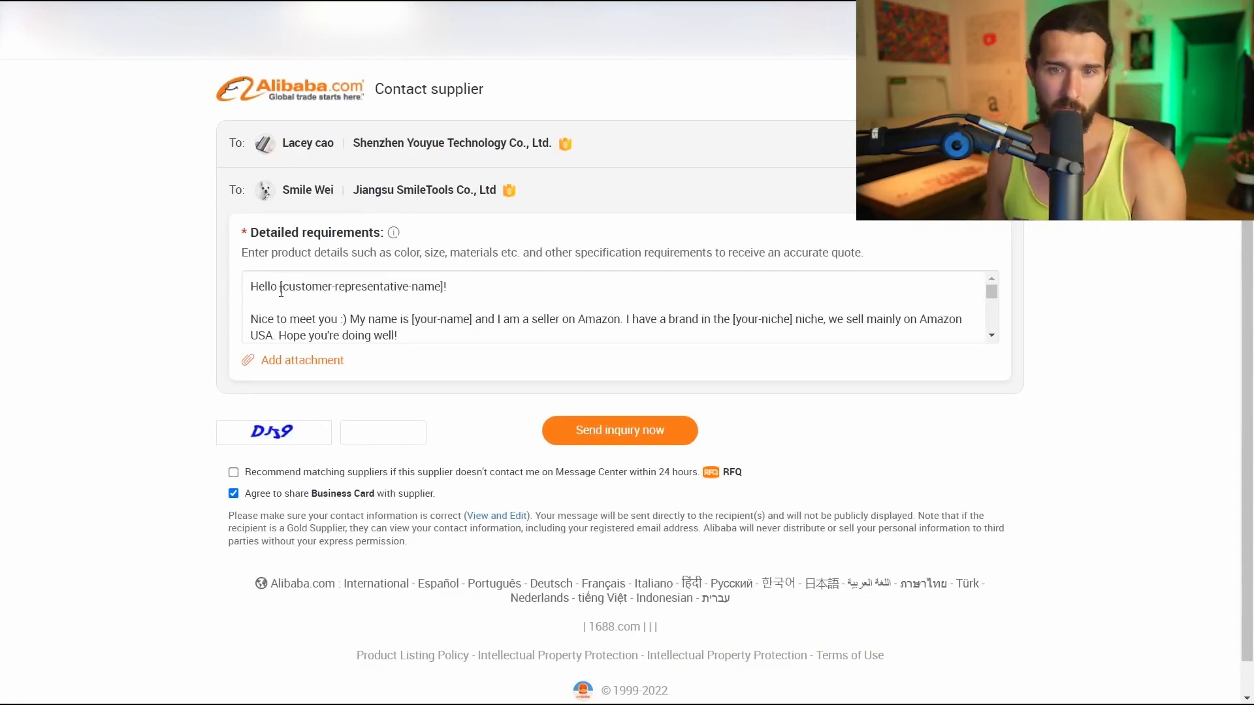
left_click_drag(281, 290, 447, 289)
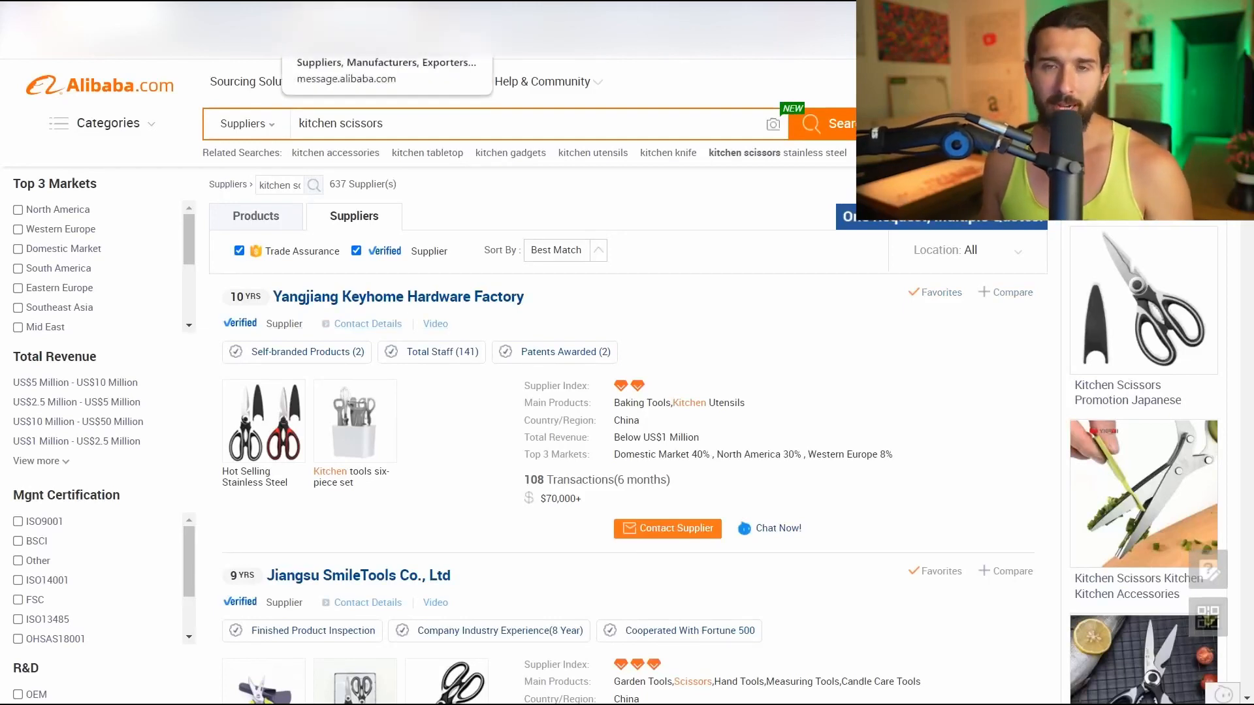
Check the open Alibaba inquiry page and the Yangjiang Keyhome Hardware Factory store page
left_click(340, 13)
left_click(482, 13)
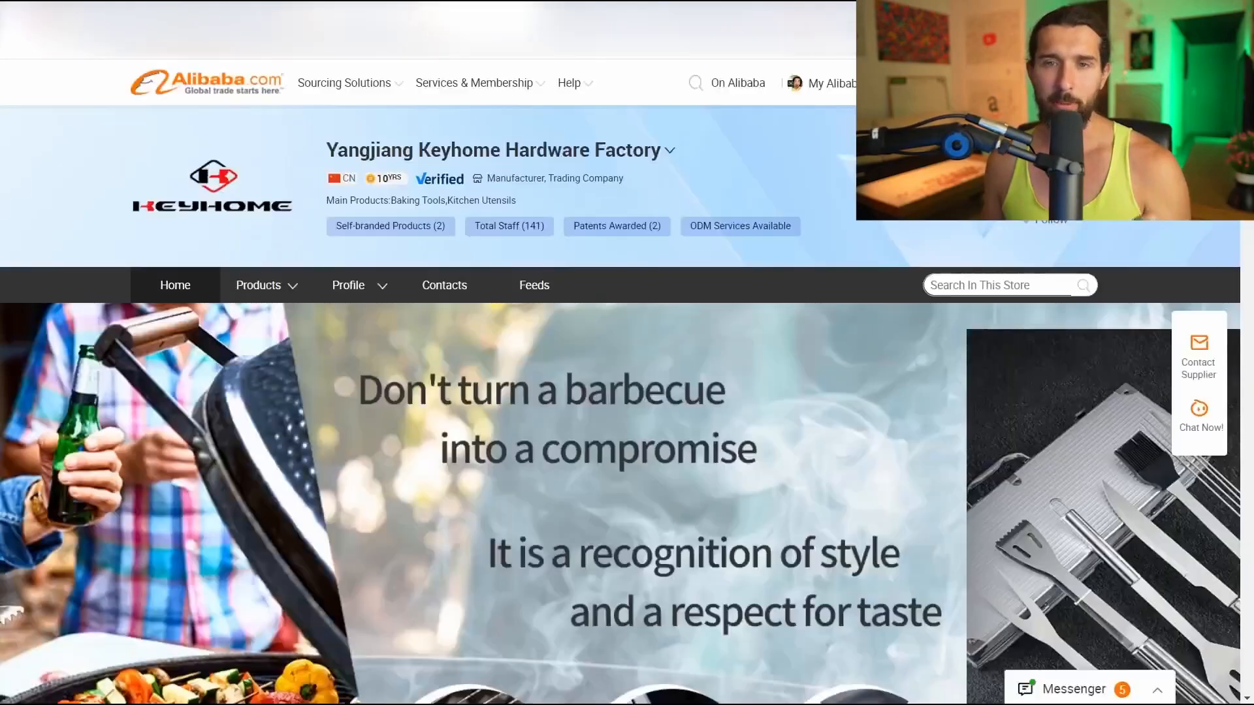
left_click(358, 13)
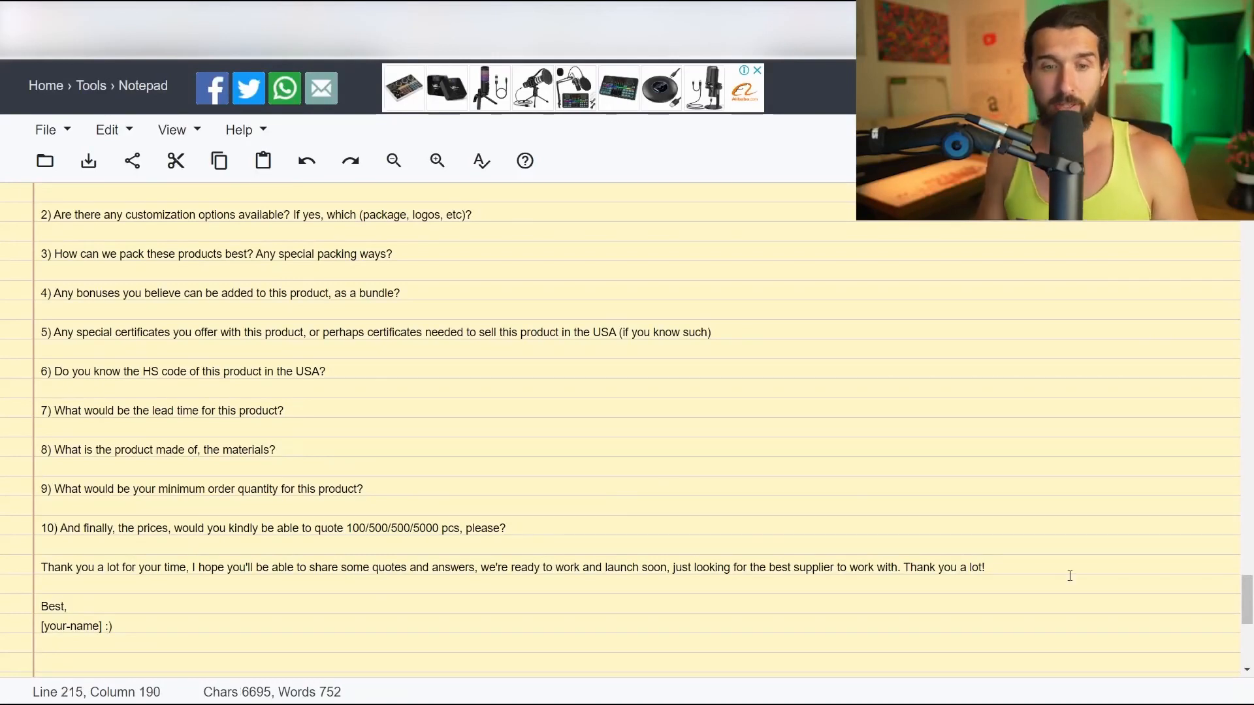
Add the line "Please contact on Skype: xyz" between the closing paragraph and the sign-off of the Notepad template
key("Return")
key("Return")
type("YP")
key("BackSpace")
key("BackSpace")
type("Pleae")
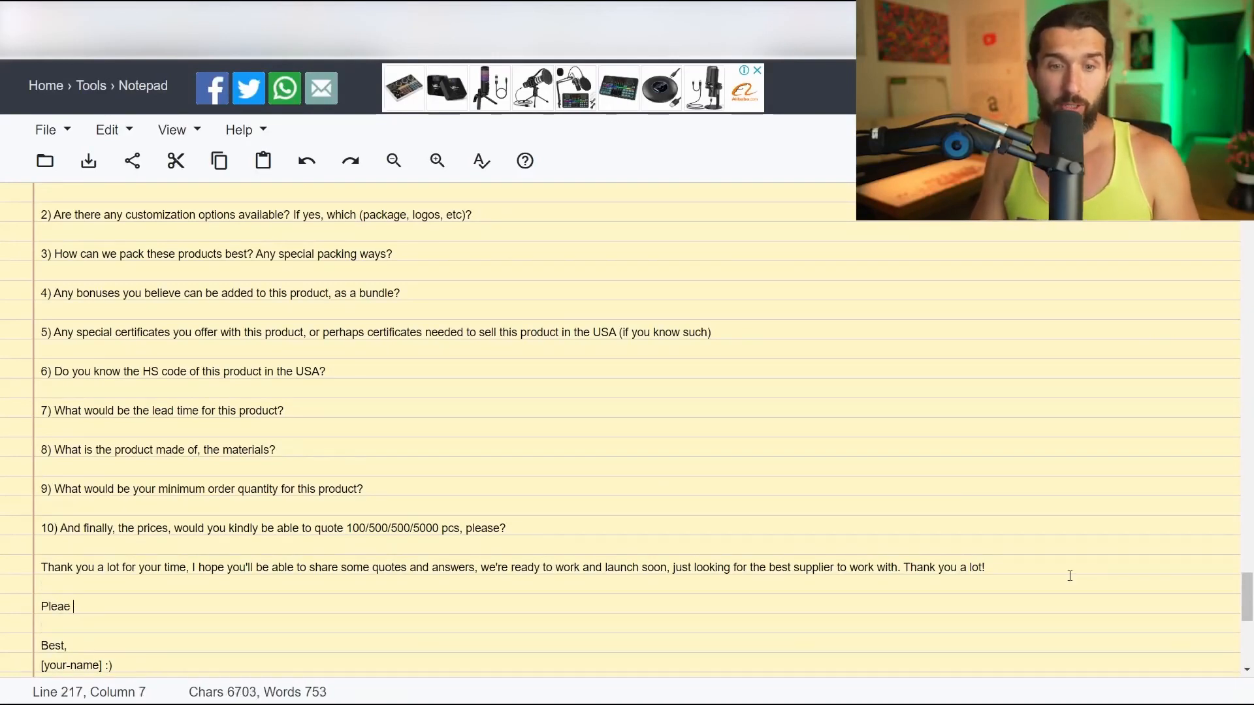
key("BackSpace")
key("BackSpace")
type("se contact on")
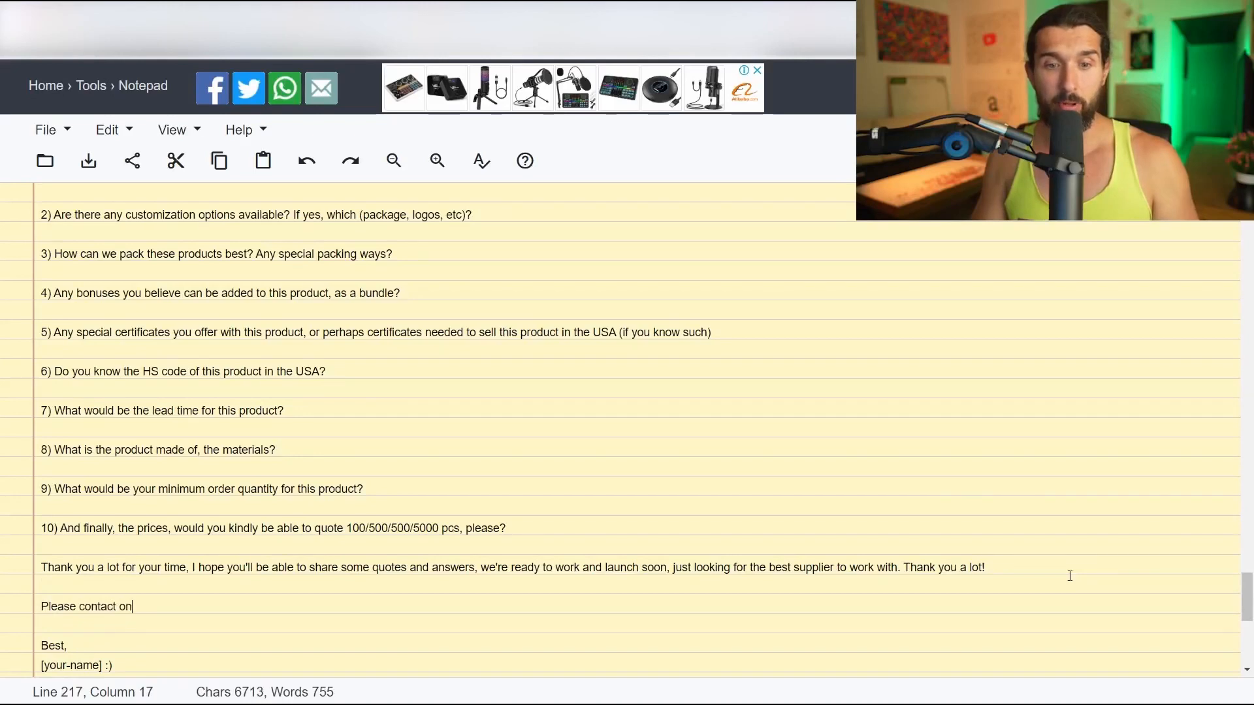
type(" Skype: xyz")
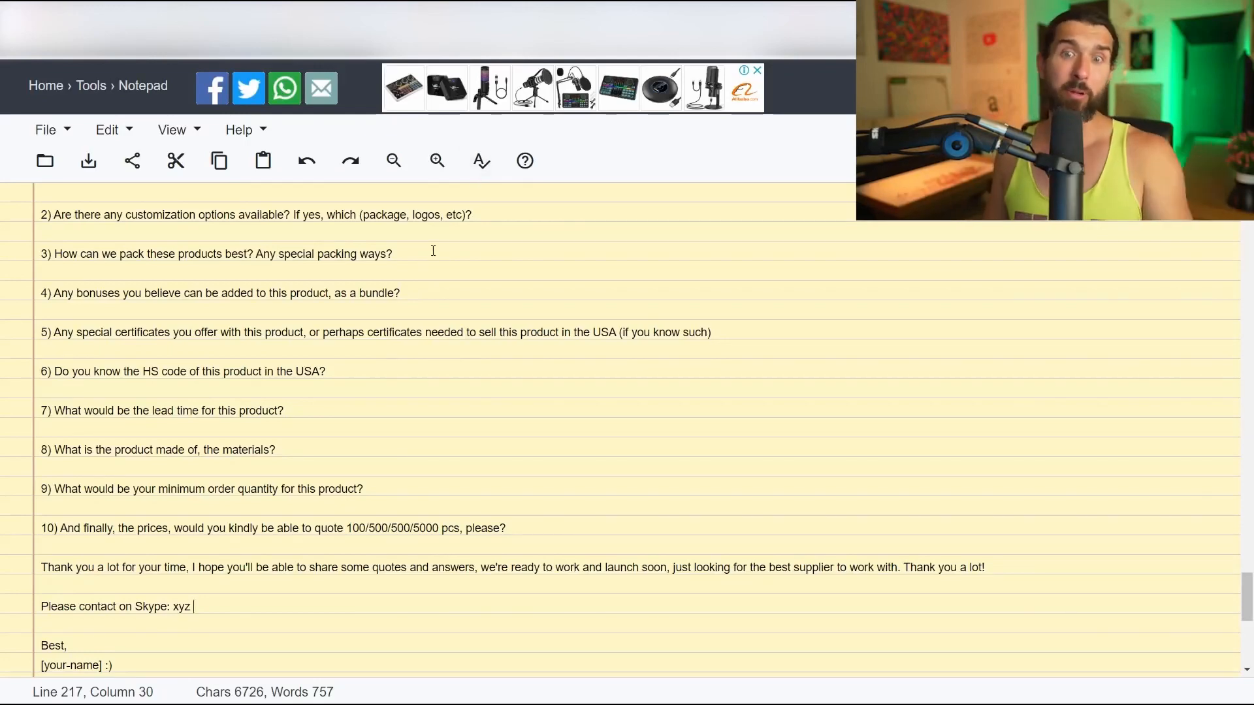
scroll(392, 359, "up", 5)
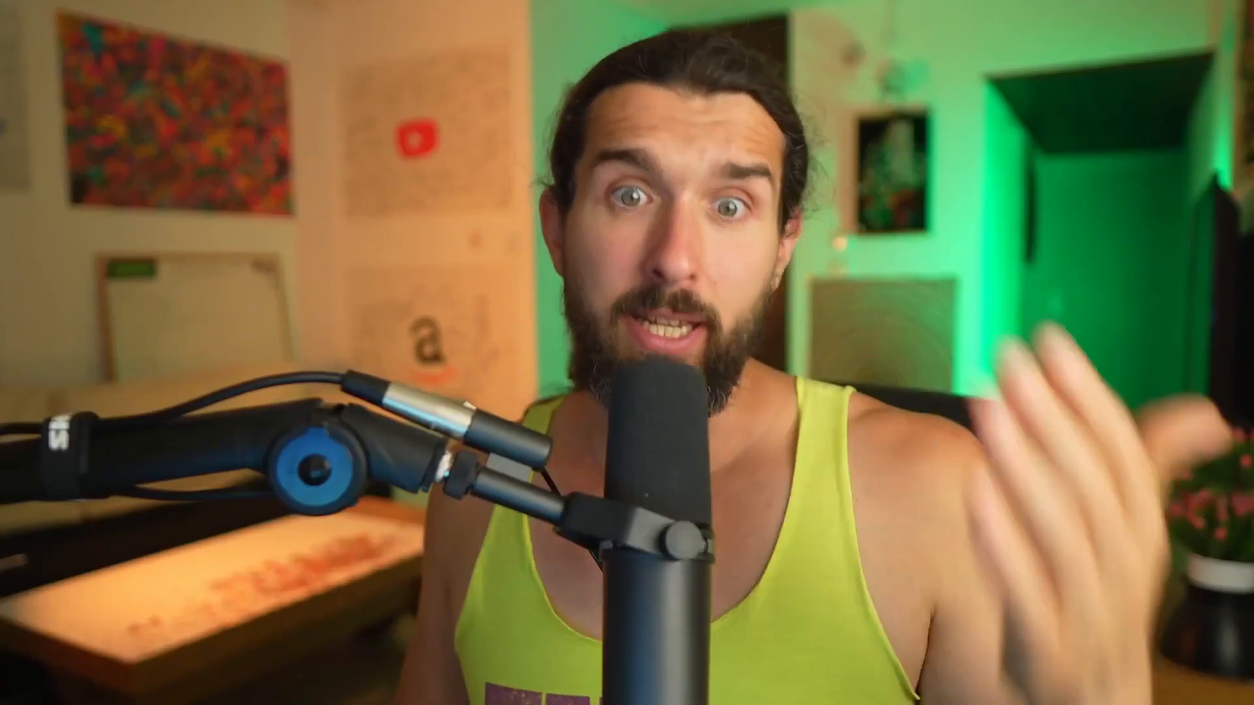